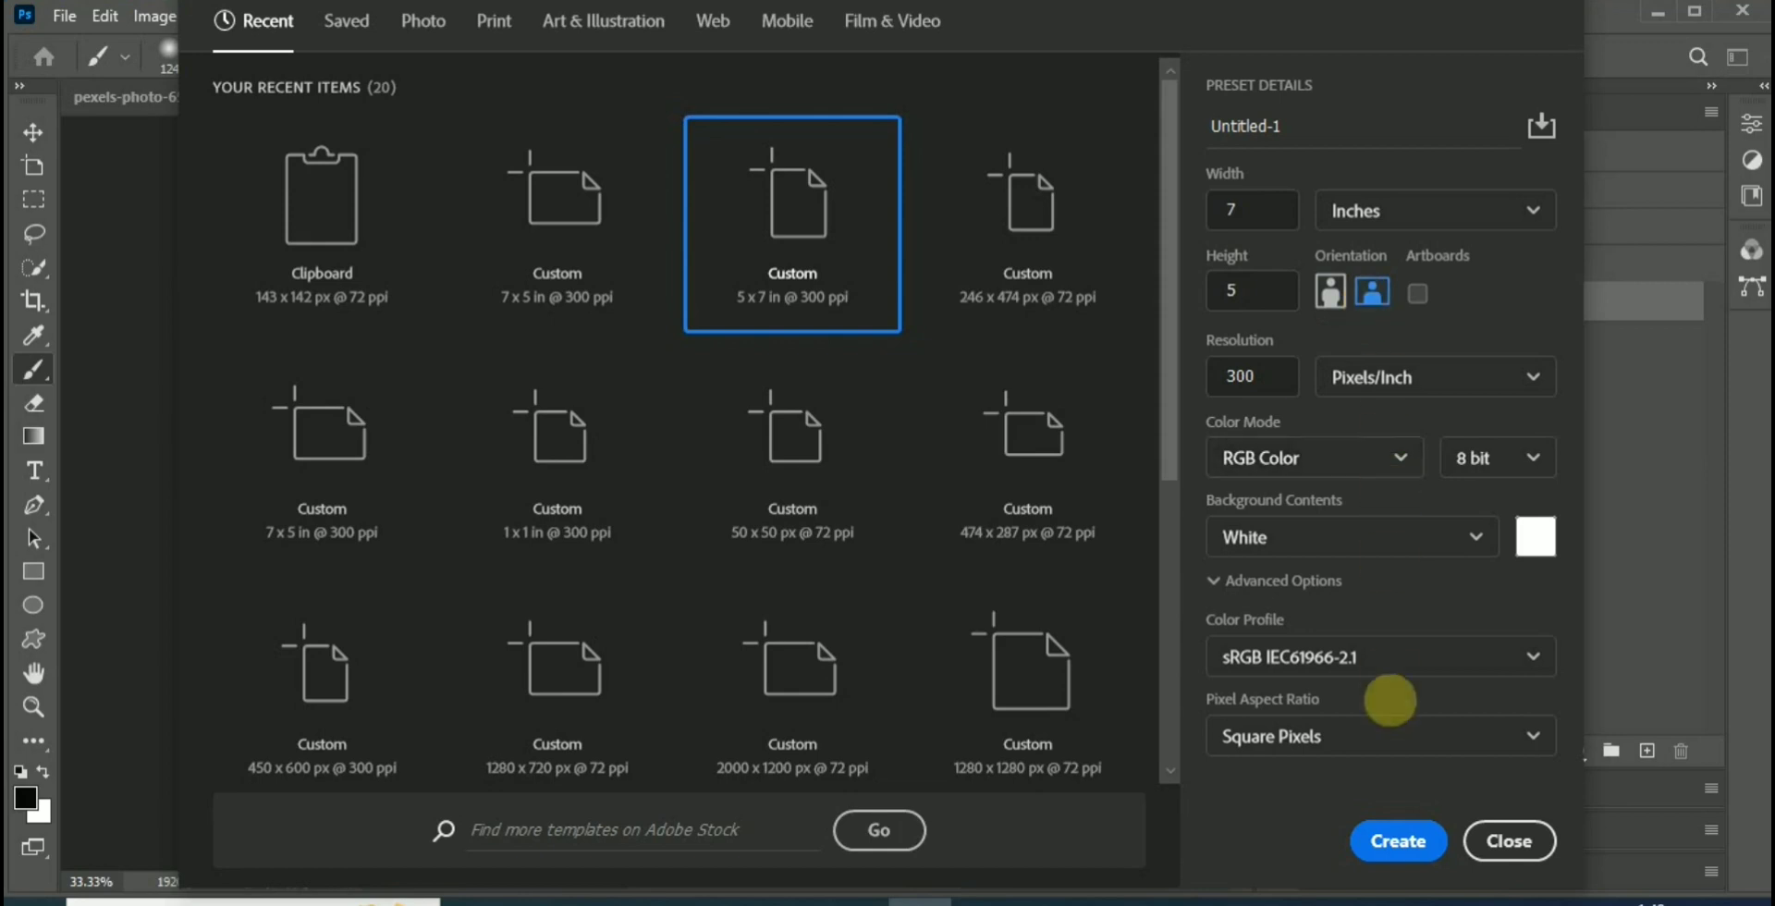
# Create a 7 x 5 inch, 300 ppi RGB document with a white background and unlock its Background layer.
pyautogui.click(1396, 840)
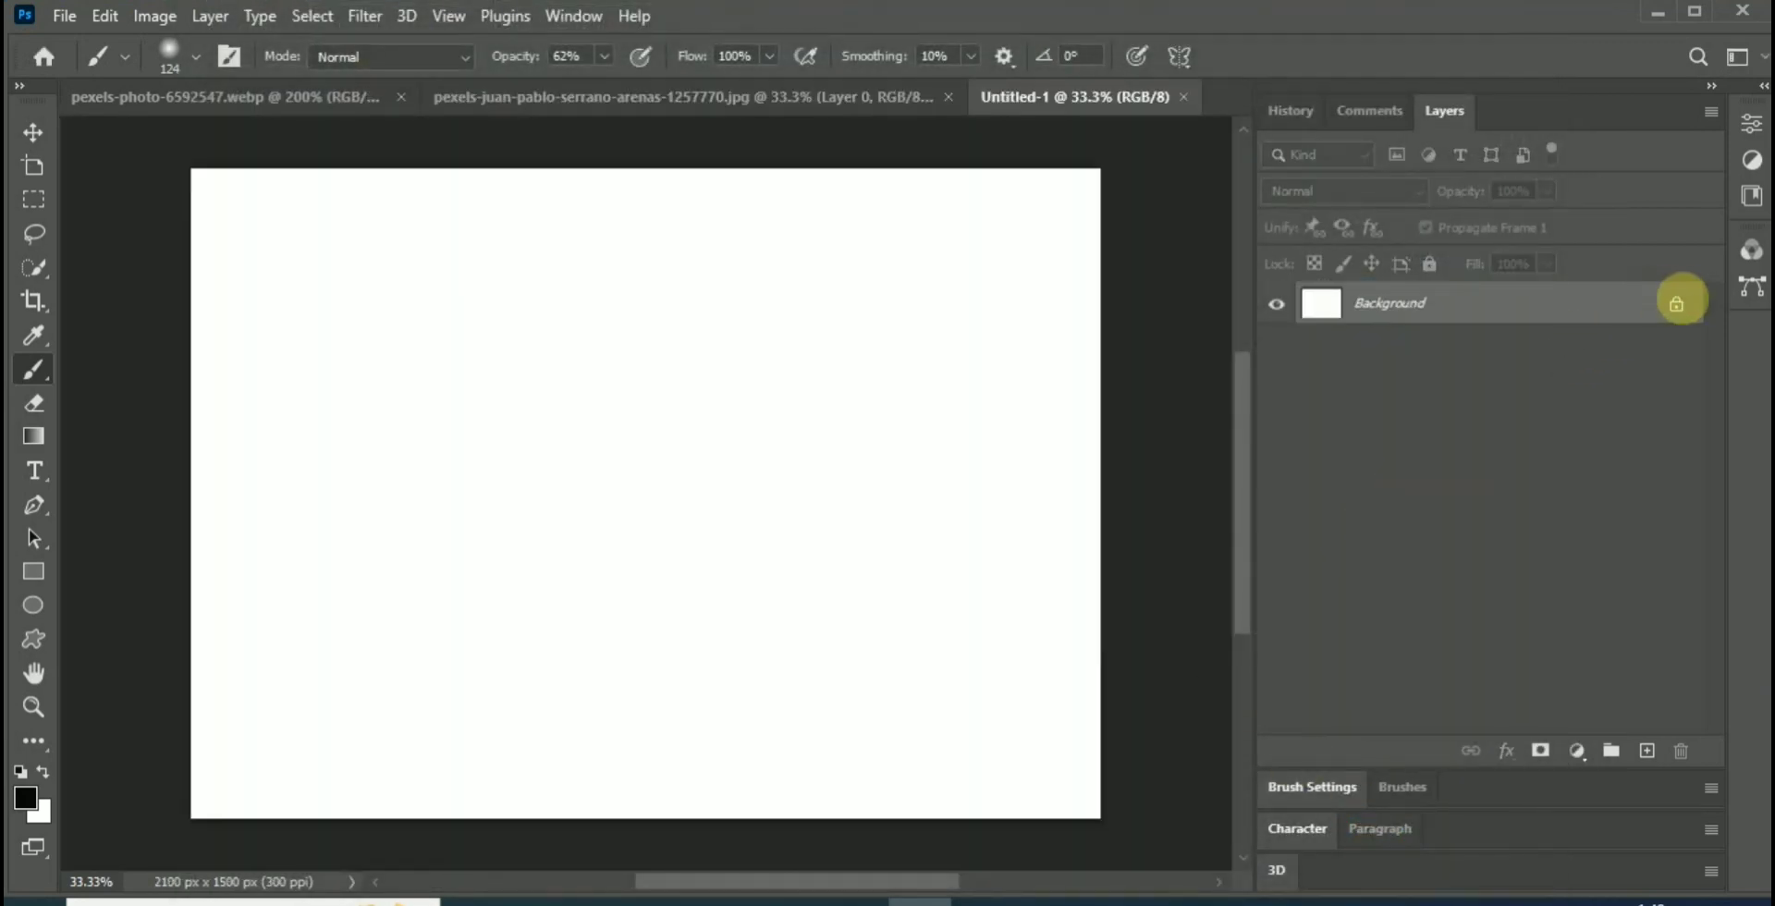
pyautogui.click(1676, 303)
# Copy the selected hand from the hand photo and paste it as a new layer into the Untitled-1 document.
pyautogui.click(837, 96)
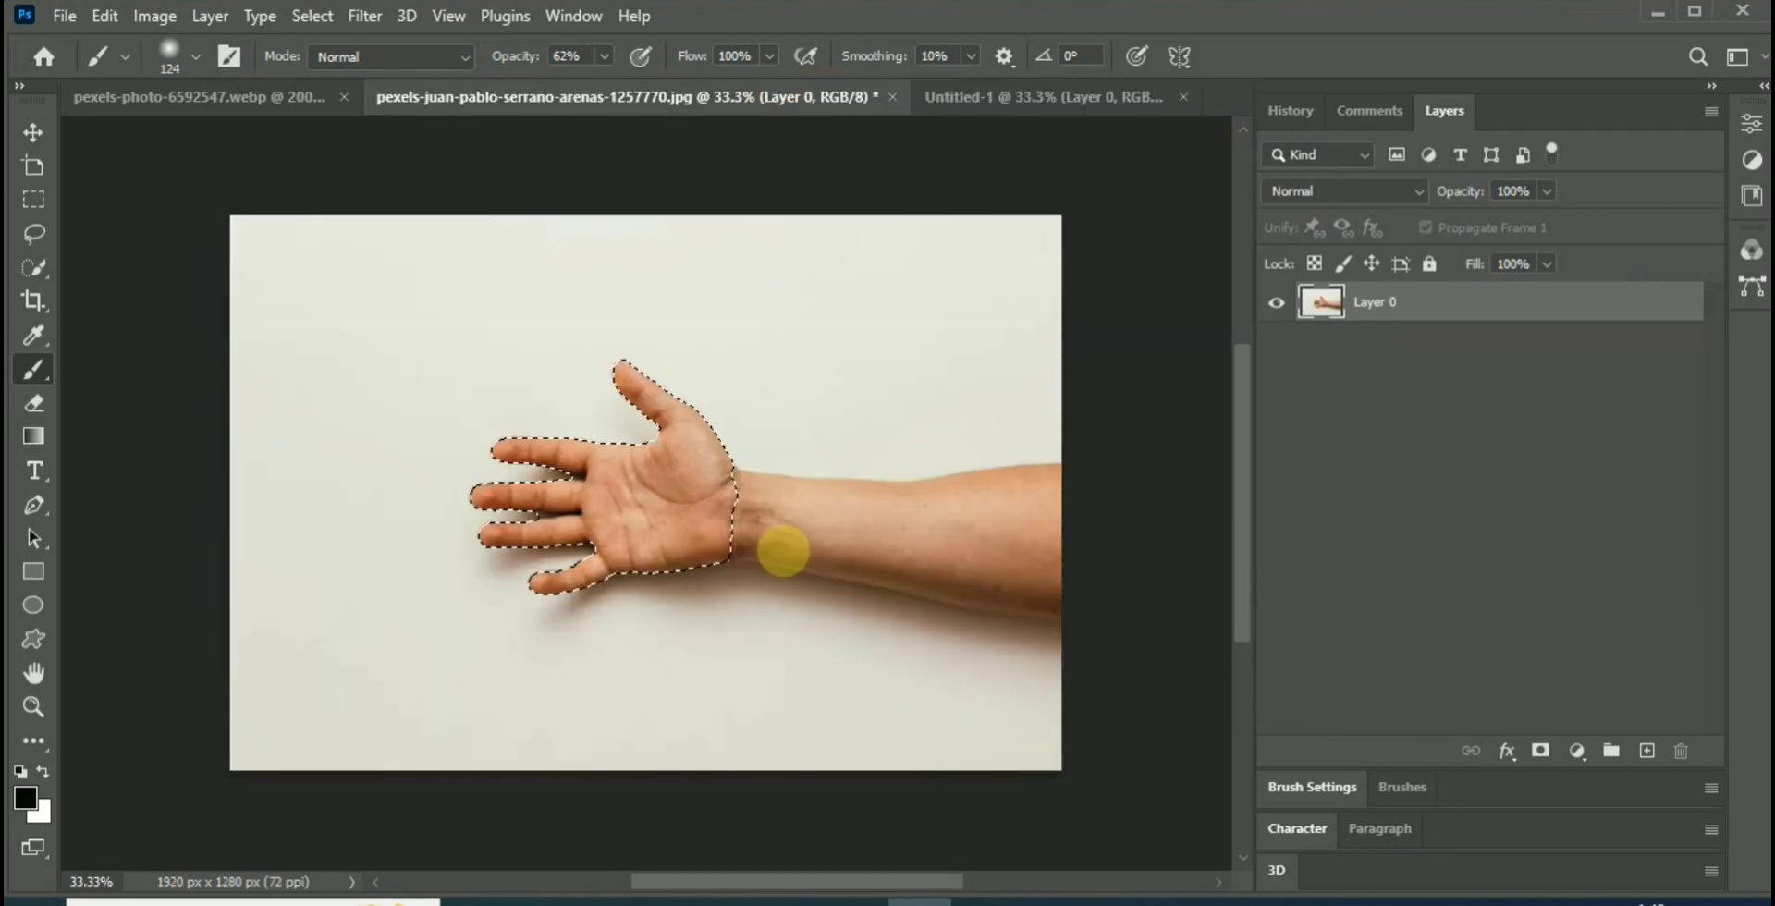
pyautogui.click(1007, 108)
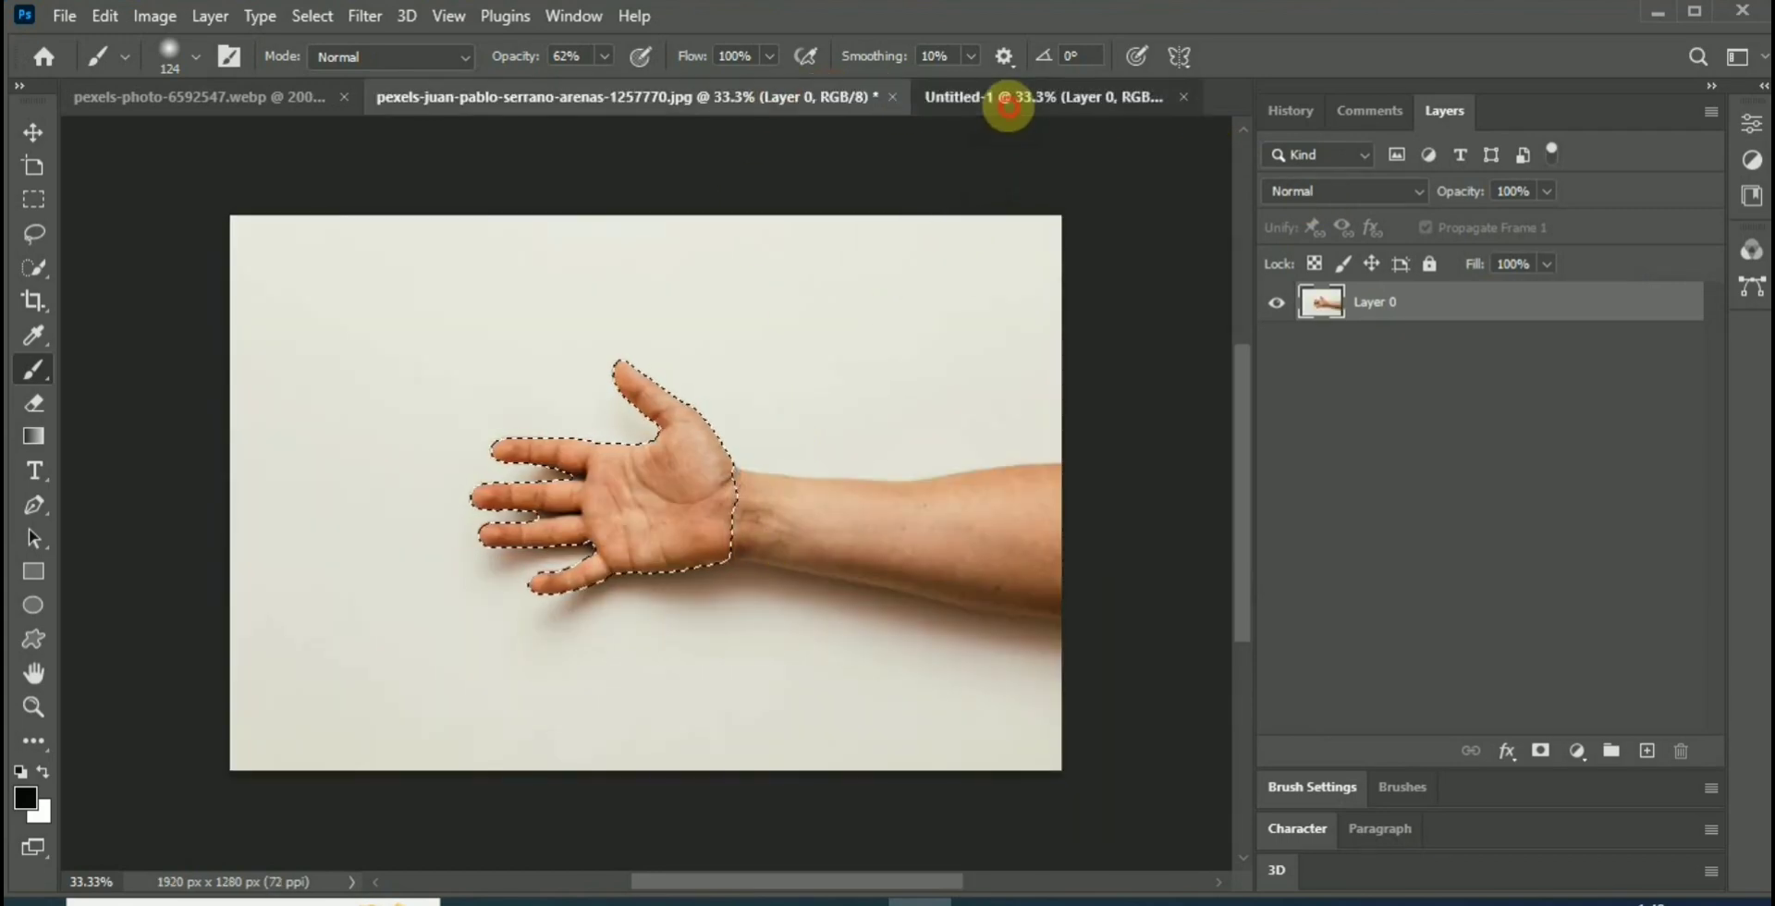
pyautogui.hotkey('ctrl', 'shift', 'alt', 'n')
pyautogui.hotkey('ctrl', 'v')
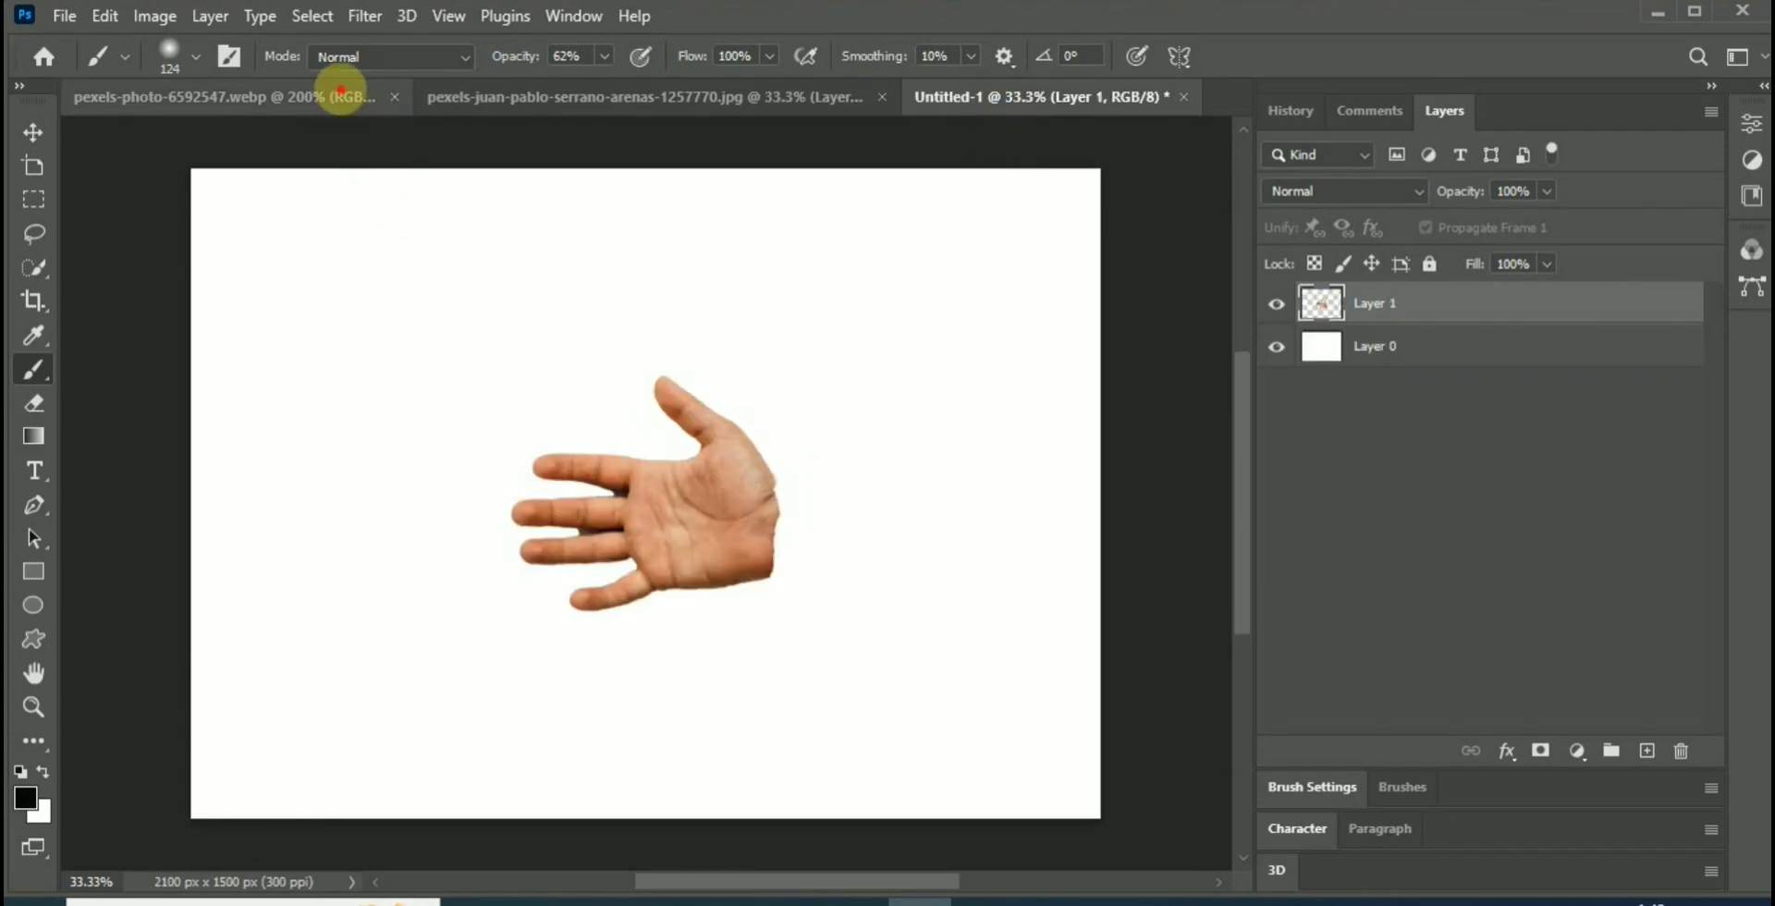
# Copy the selected face from the woman's portrait and paste it into Untitled-1 above the hand.
pyautogui.click(341, 93)
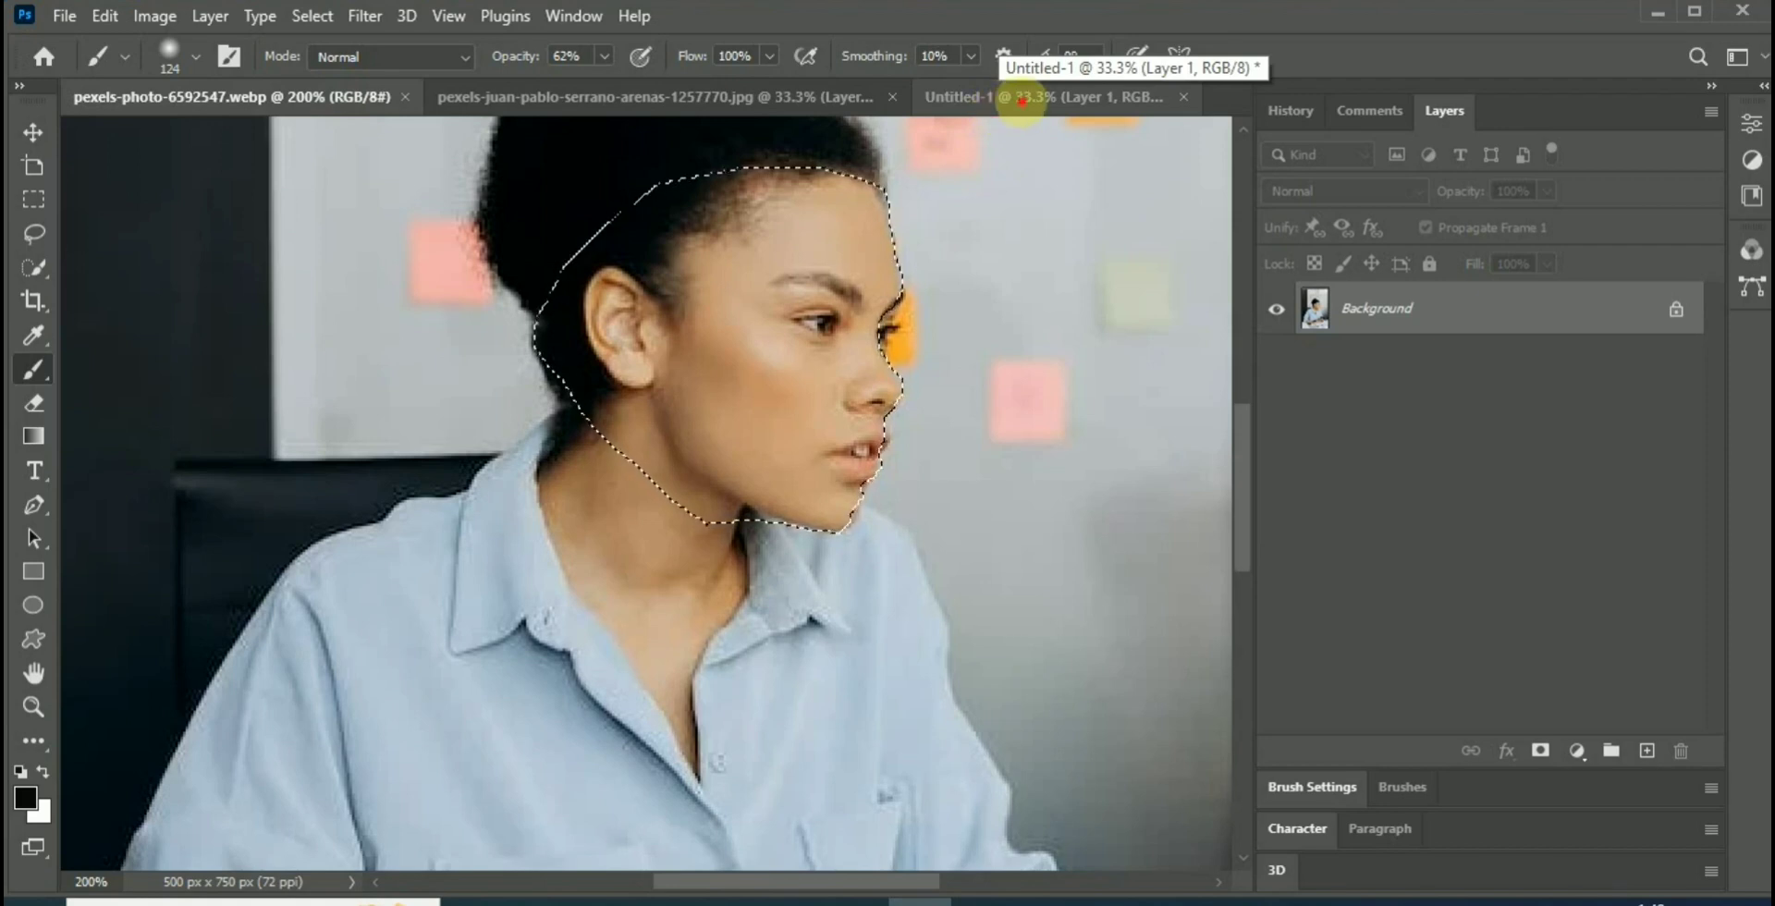
pyautogui.click(1022, 100)
pyautogui.hotkey('ctrl', 'v')
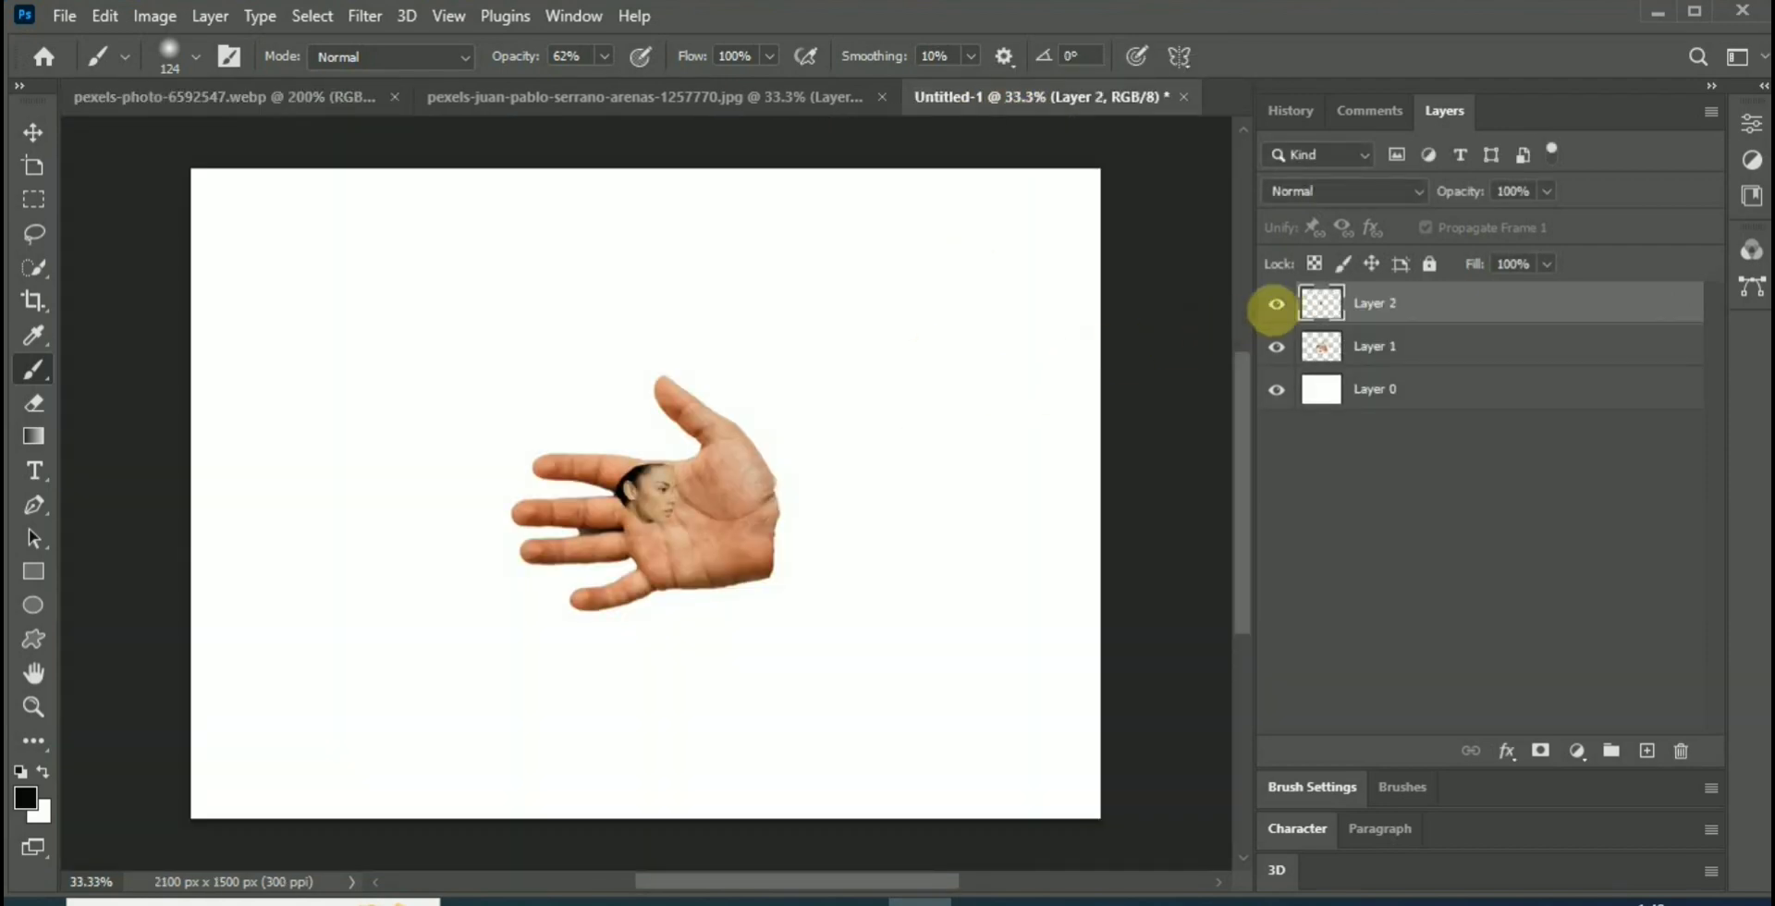
# Hide the face layer, then flip the hand on Layer 1 vertically and enlarge it to about 119%.
pyautogui.click(1278, 303)
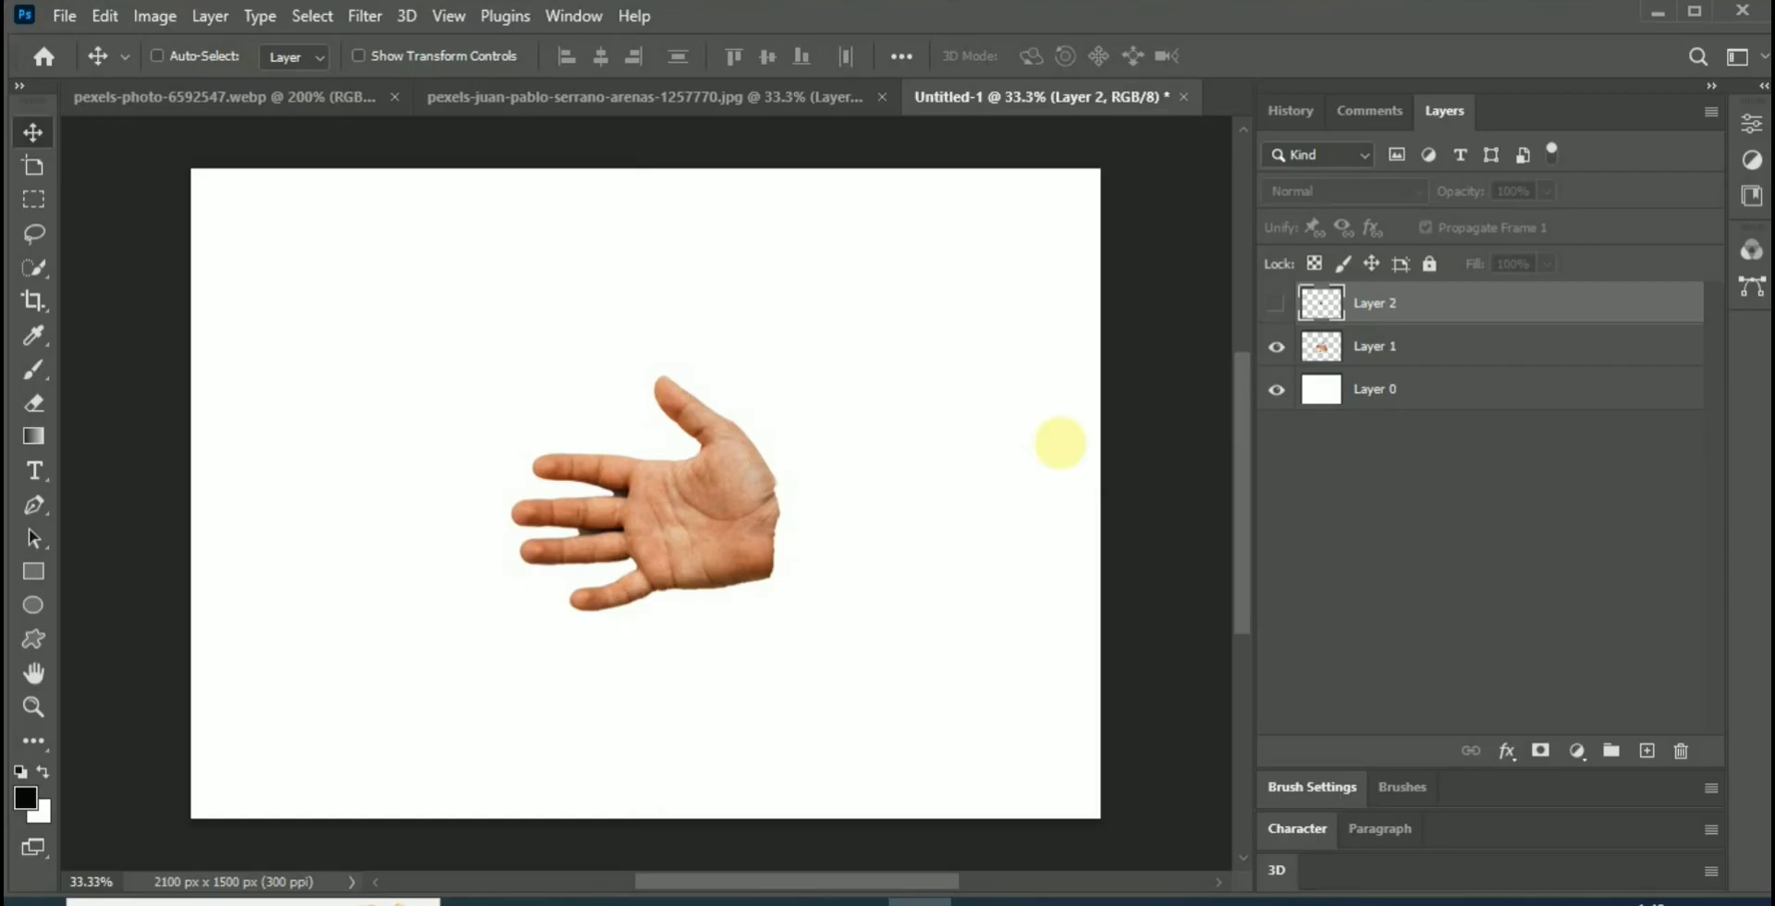
pyautogui.click(1432, 344)
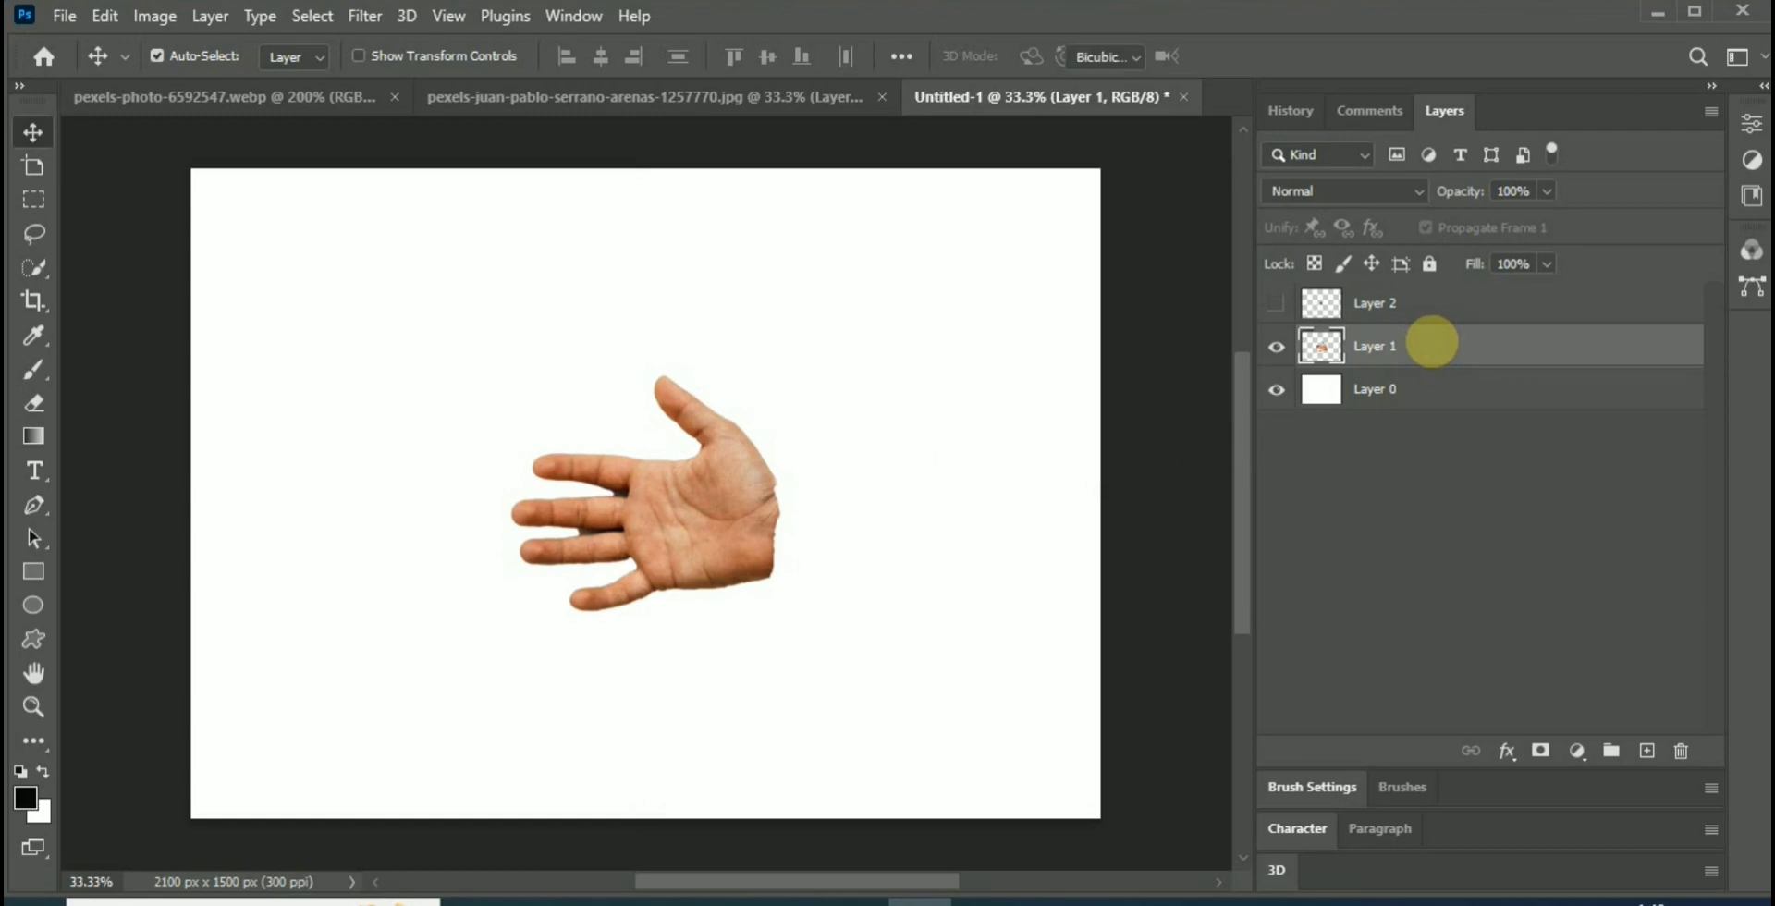
pyautogui.hotkey('ctrl', 't')
pyautogui.rightClick(726, 511)
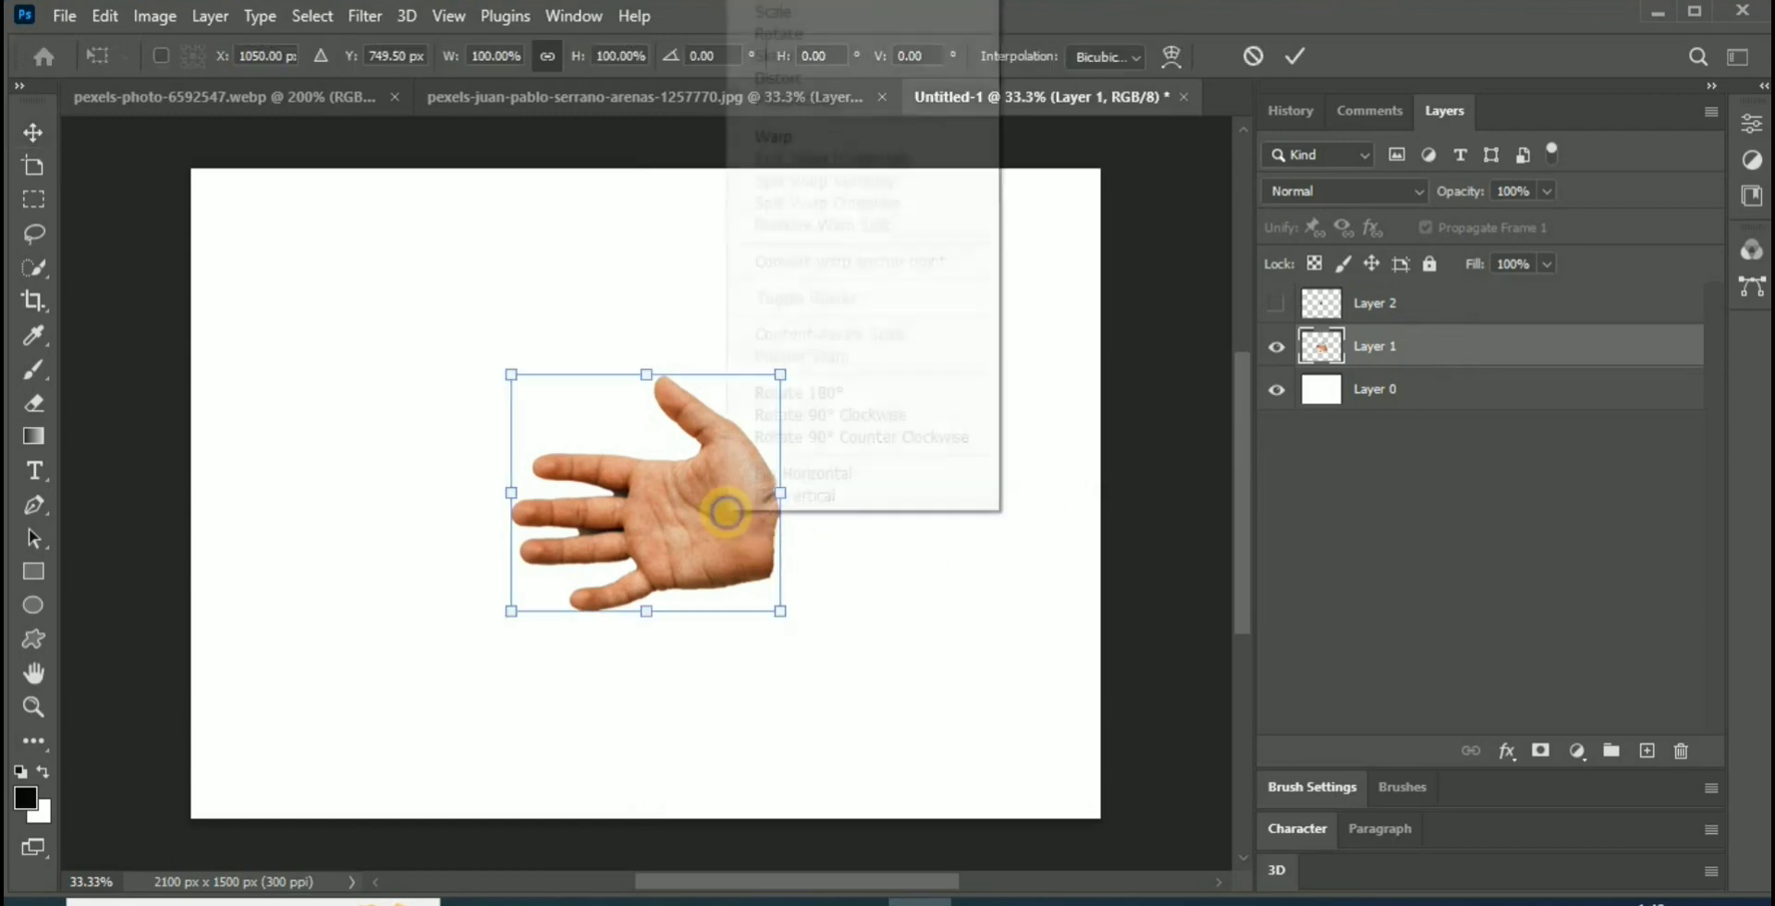
pyautogui.click(768, 496)
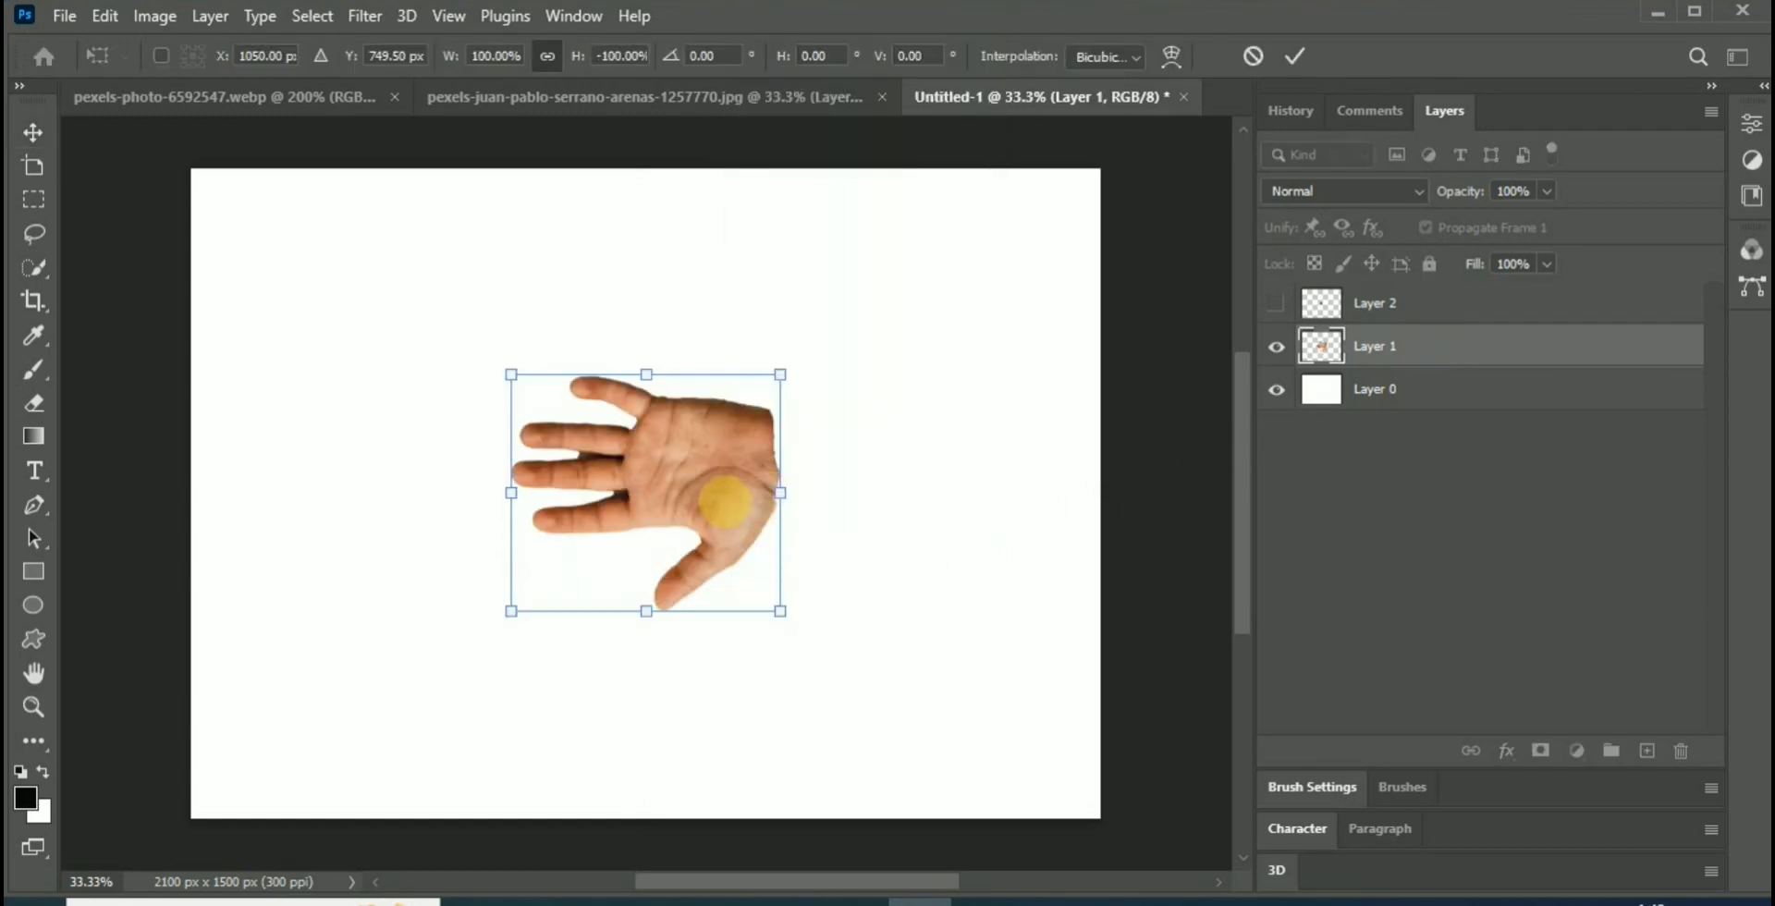
pyautogui.moveTo(646, 374)
pyautogui.mouseDown()
pyautogui.moveTo(646, 329)
pyautogui.moveTo(646, 344)
pyautogui.mouseUp()
pyautogui.moveTo(697, 448); pyautogui.dragTo(666, 463)
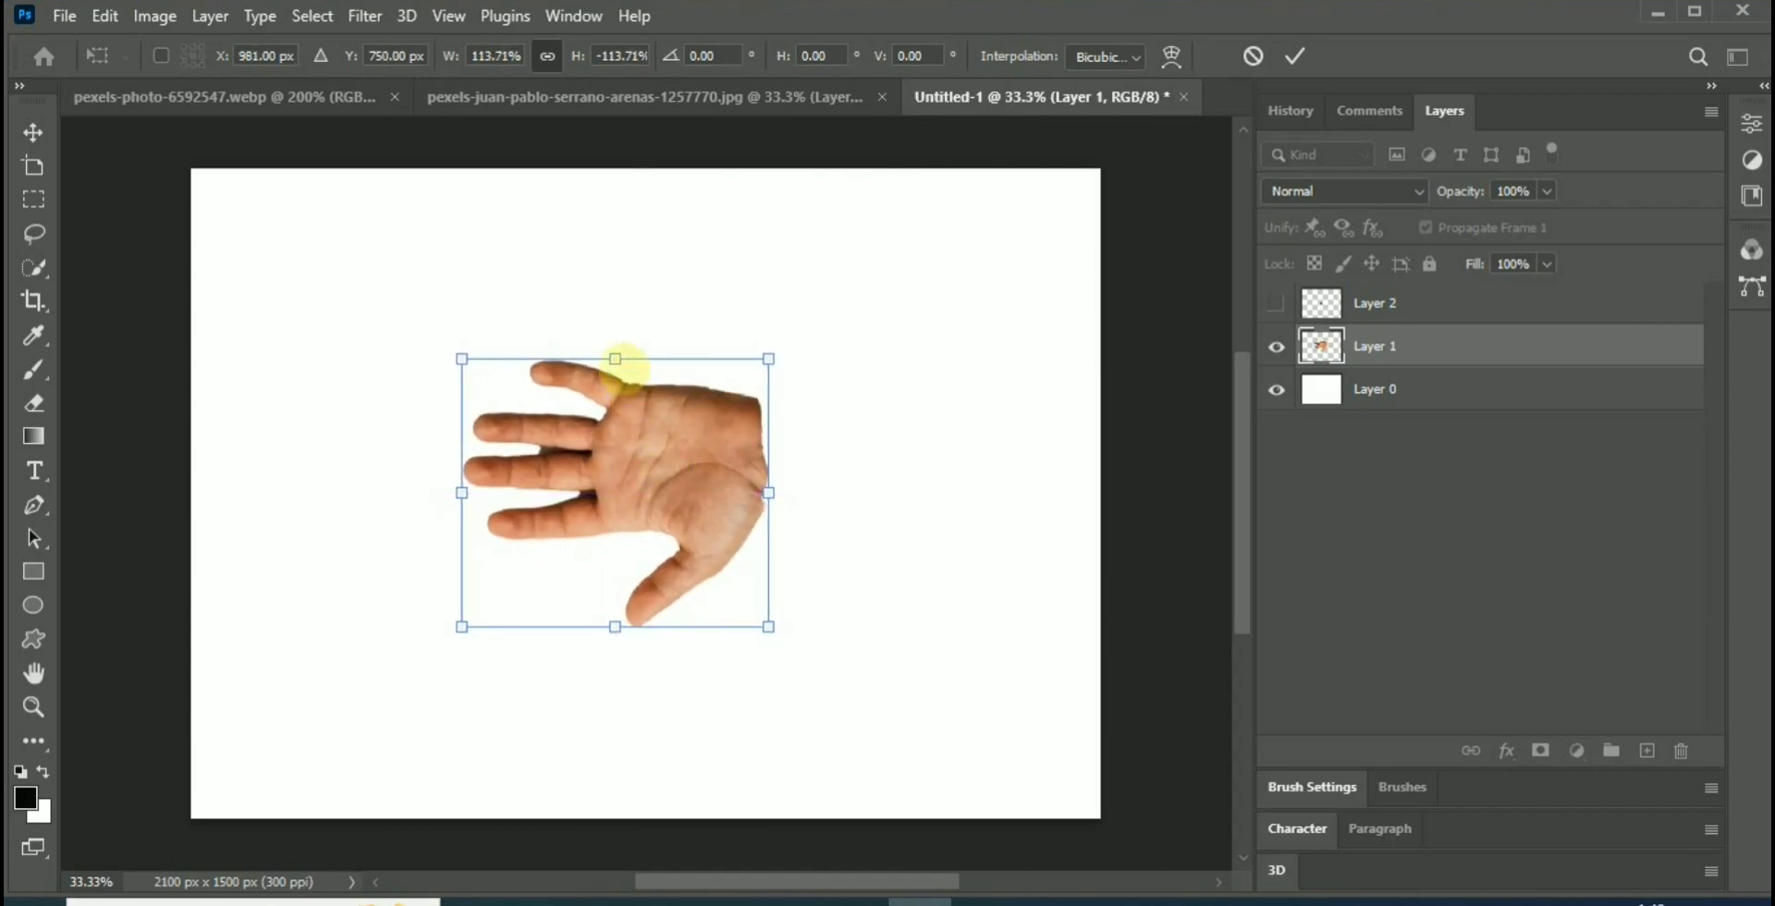
pyautogui.moveTo(619, 359); pyautogui.dragTo(614, 347)
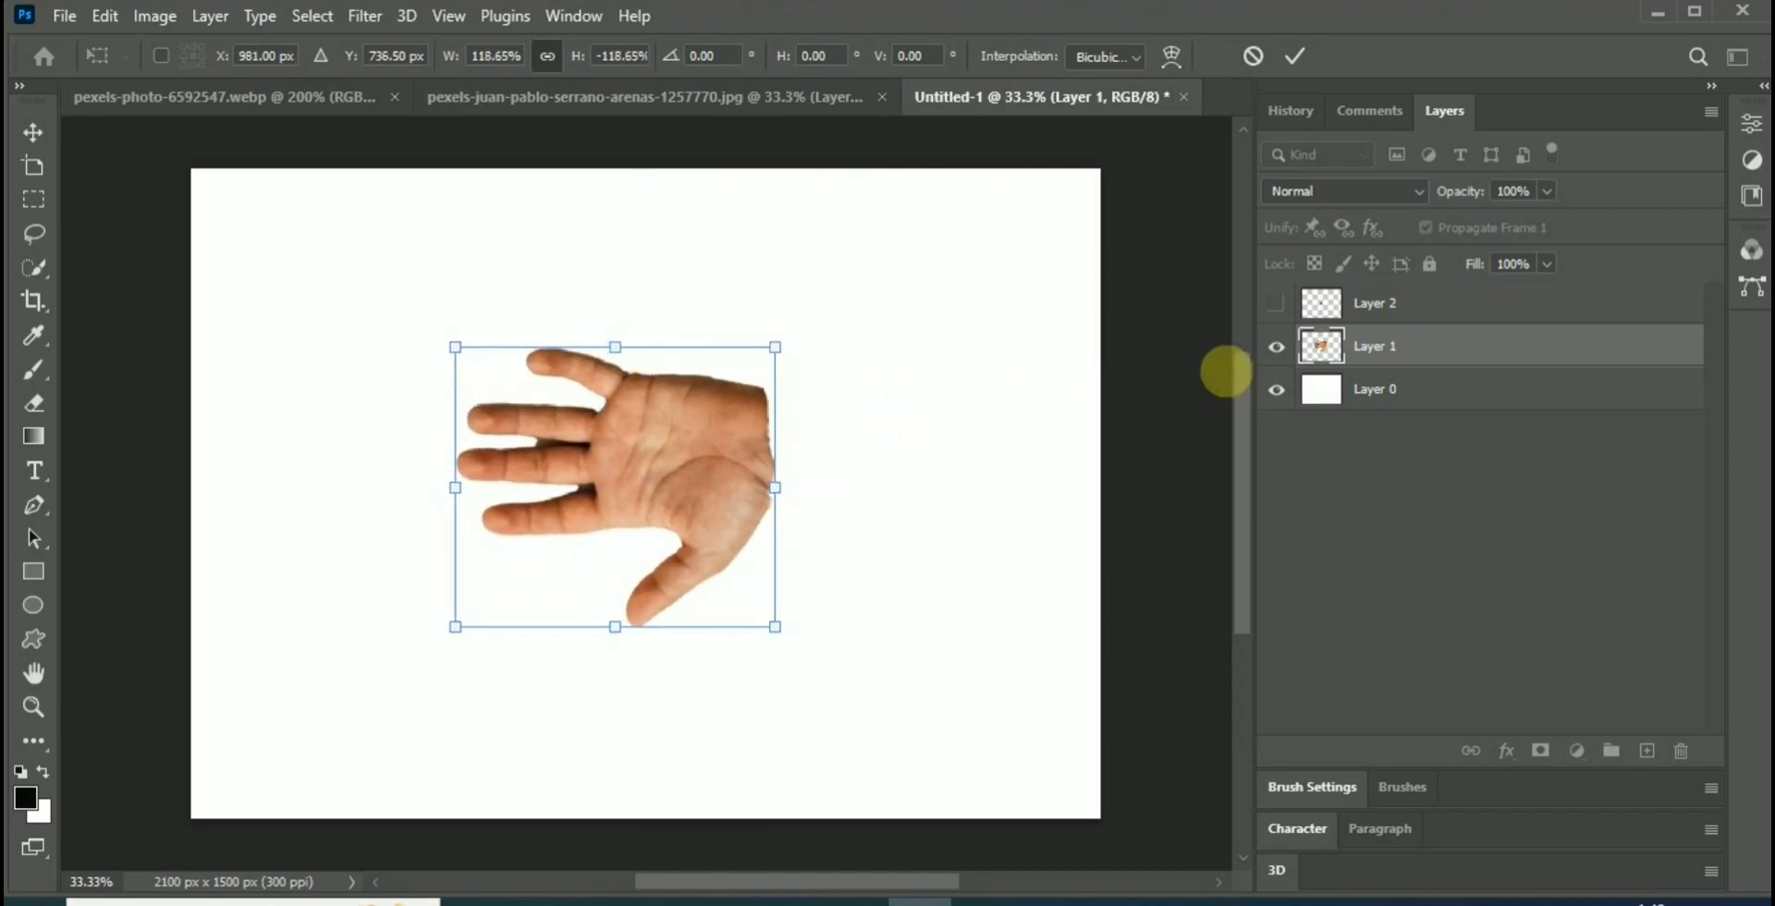
# Show the face layer, scale it to about 204%, rotate it about -11.8° and place it over the wrist end of the palm.
pyautogui.click(1357, 308)
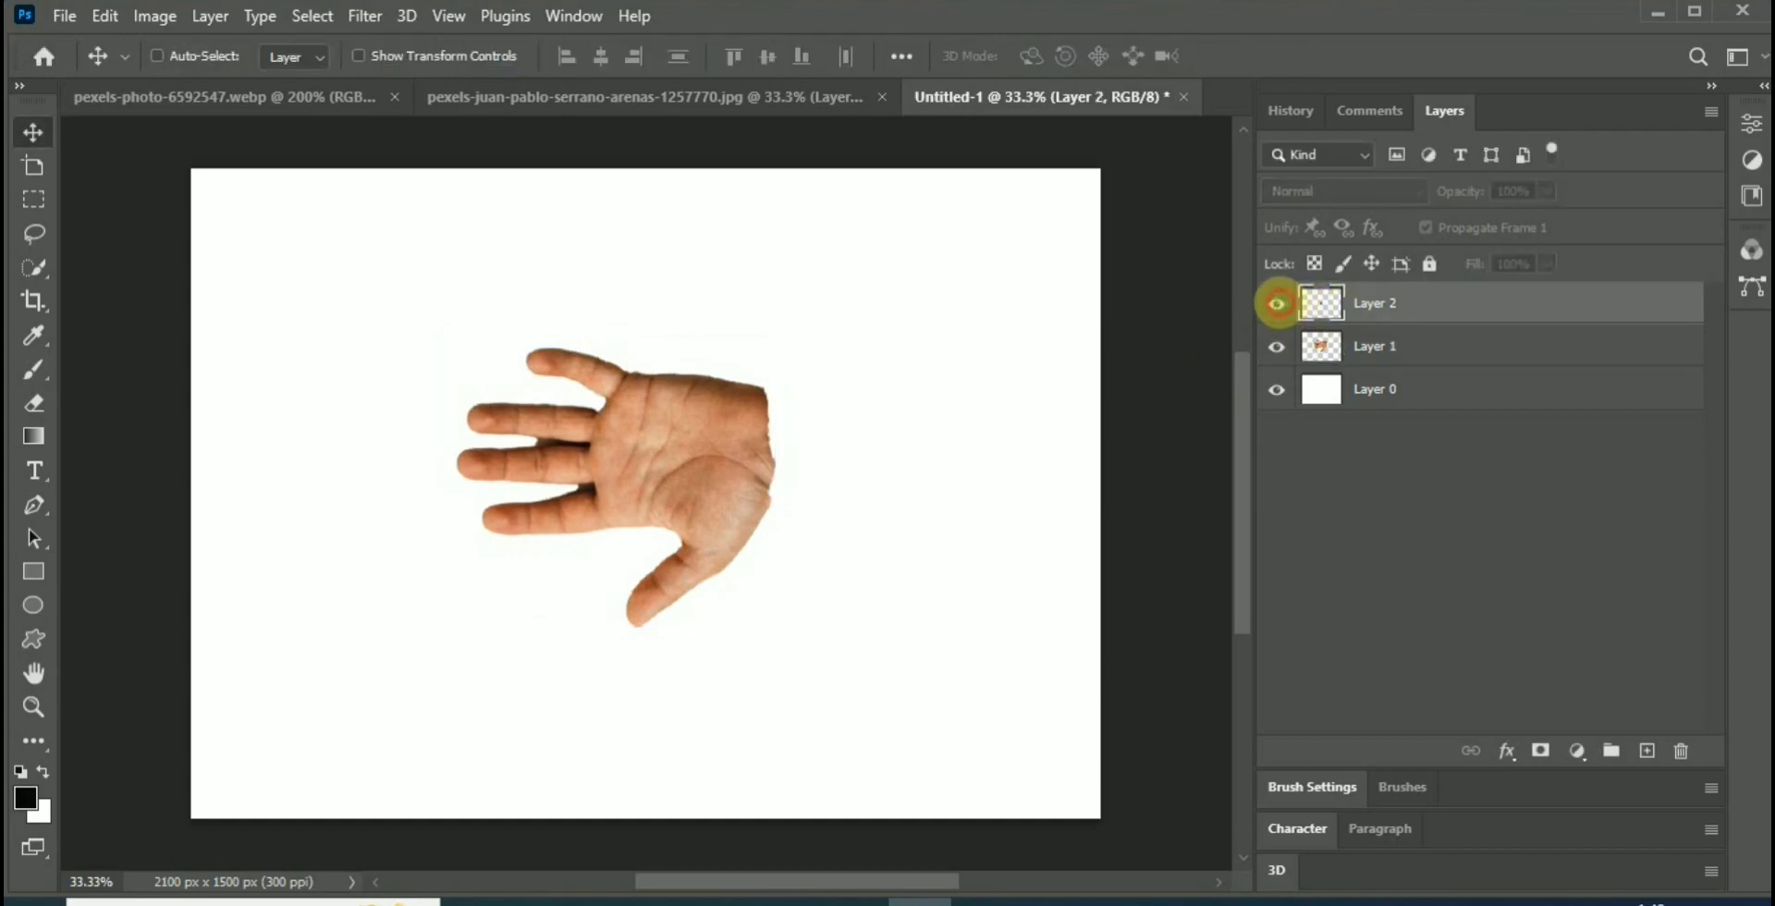
pyautogui.click(1276, 303)
pyautogui.press('ctrl')
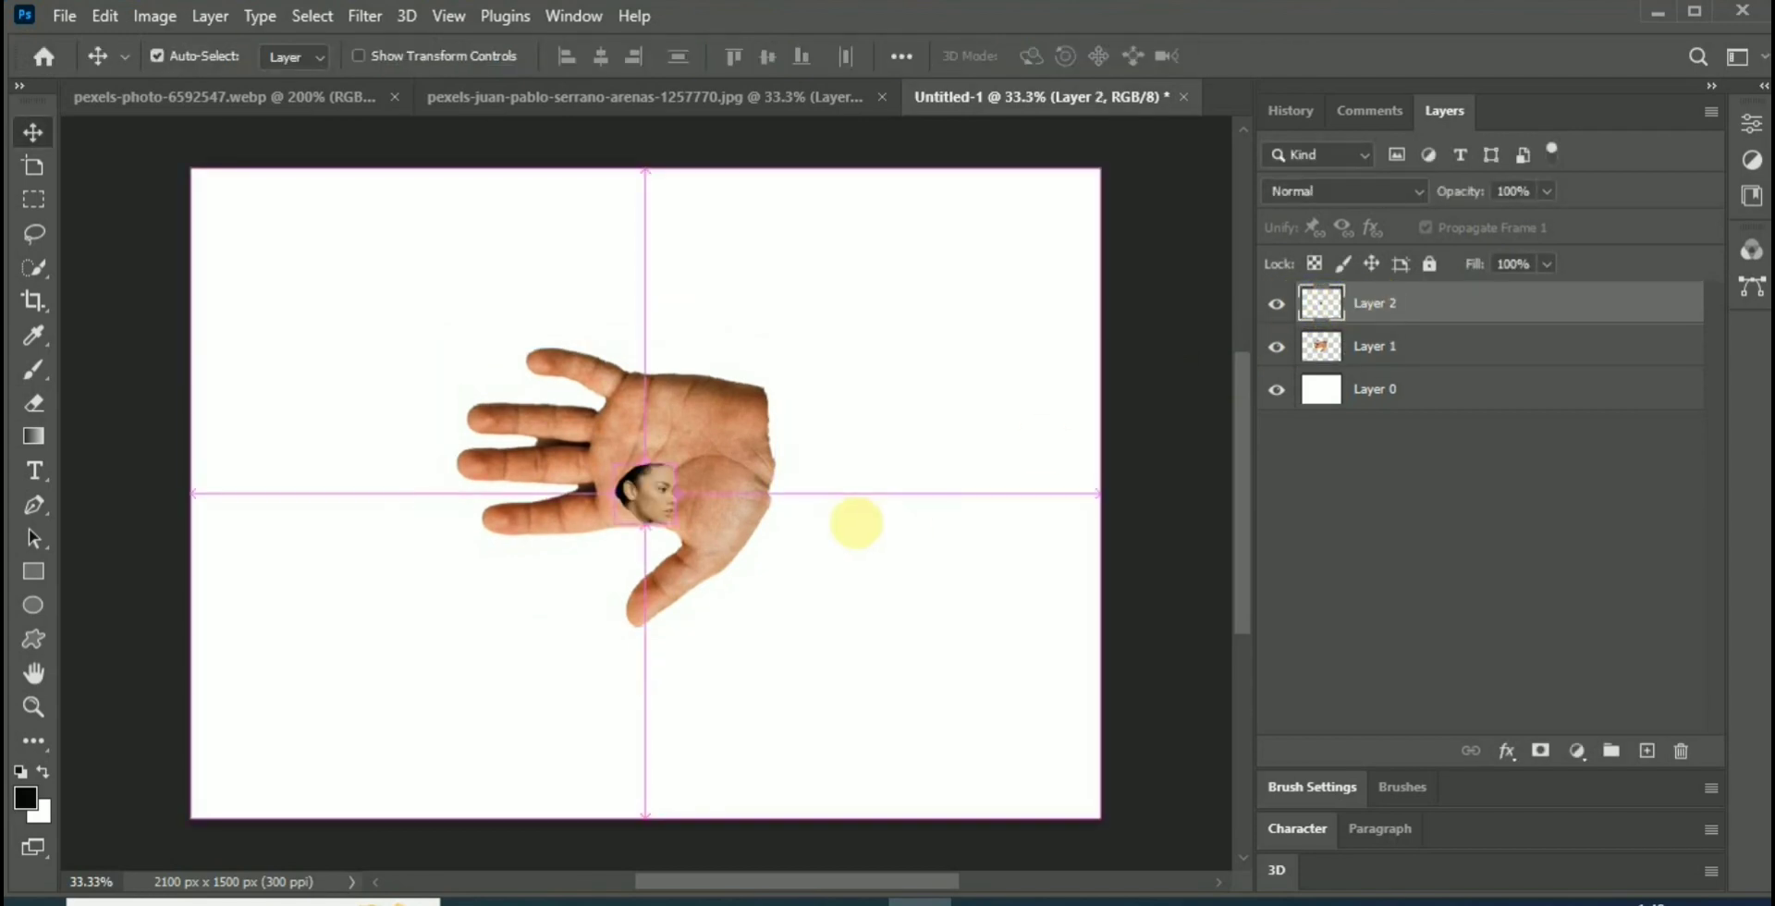
pyautogui.hotkey('ctrl', 't')
pyautogui.moveTo(644, 462); pyautogui.dragTo(739, 458)
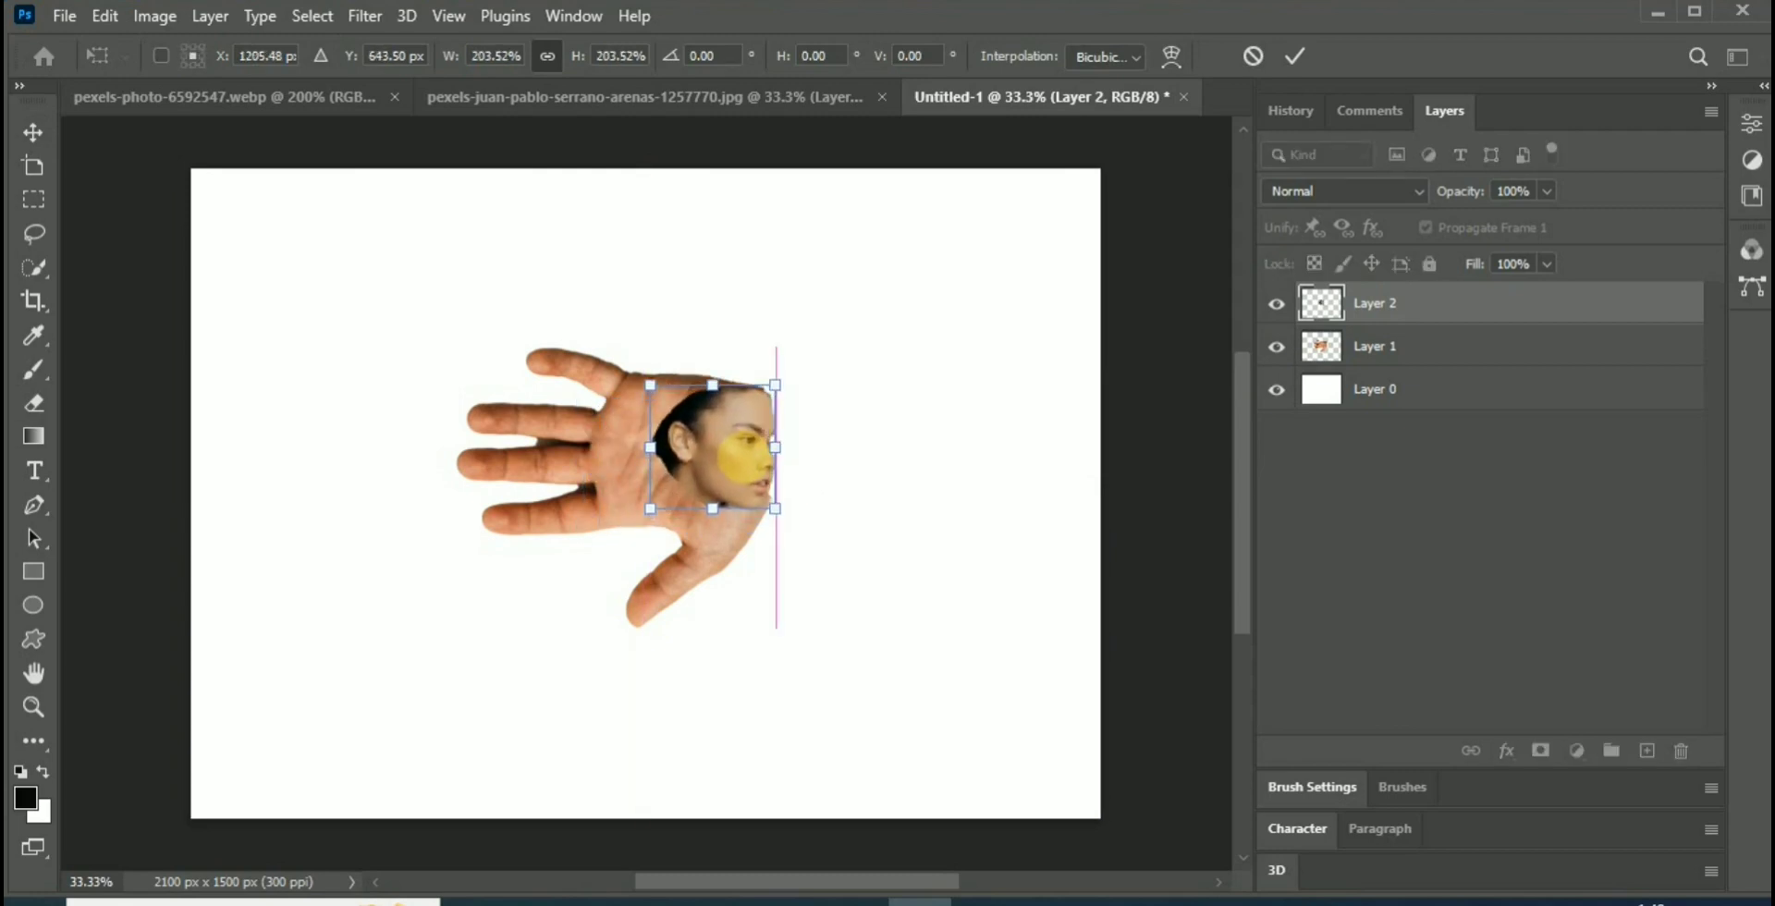
pyautogui.moveTo(634, 527); pyautogui.dragTo(644, 546)
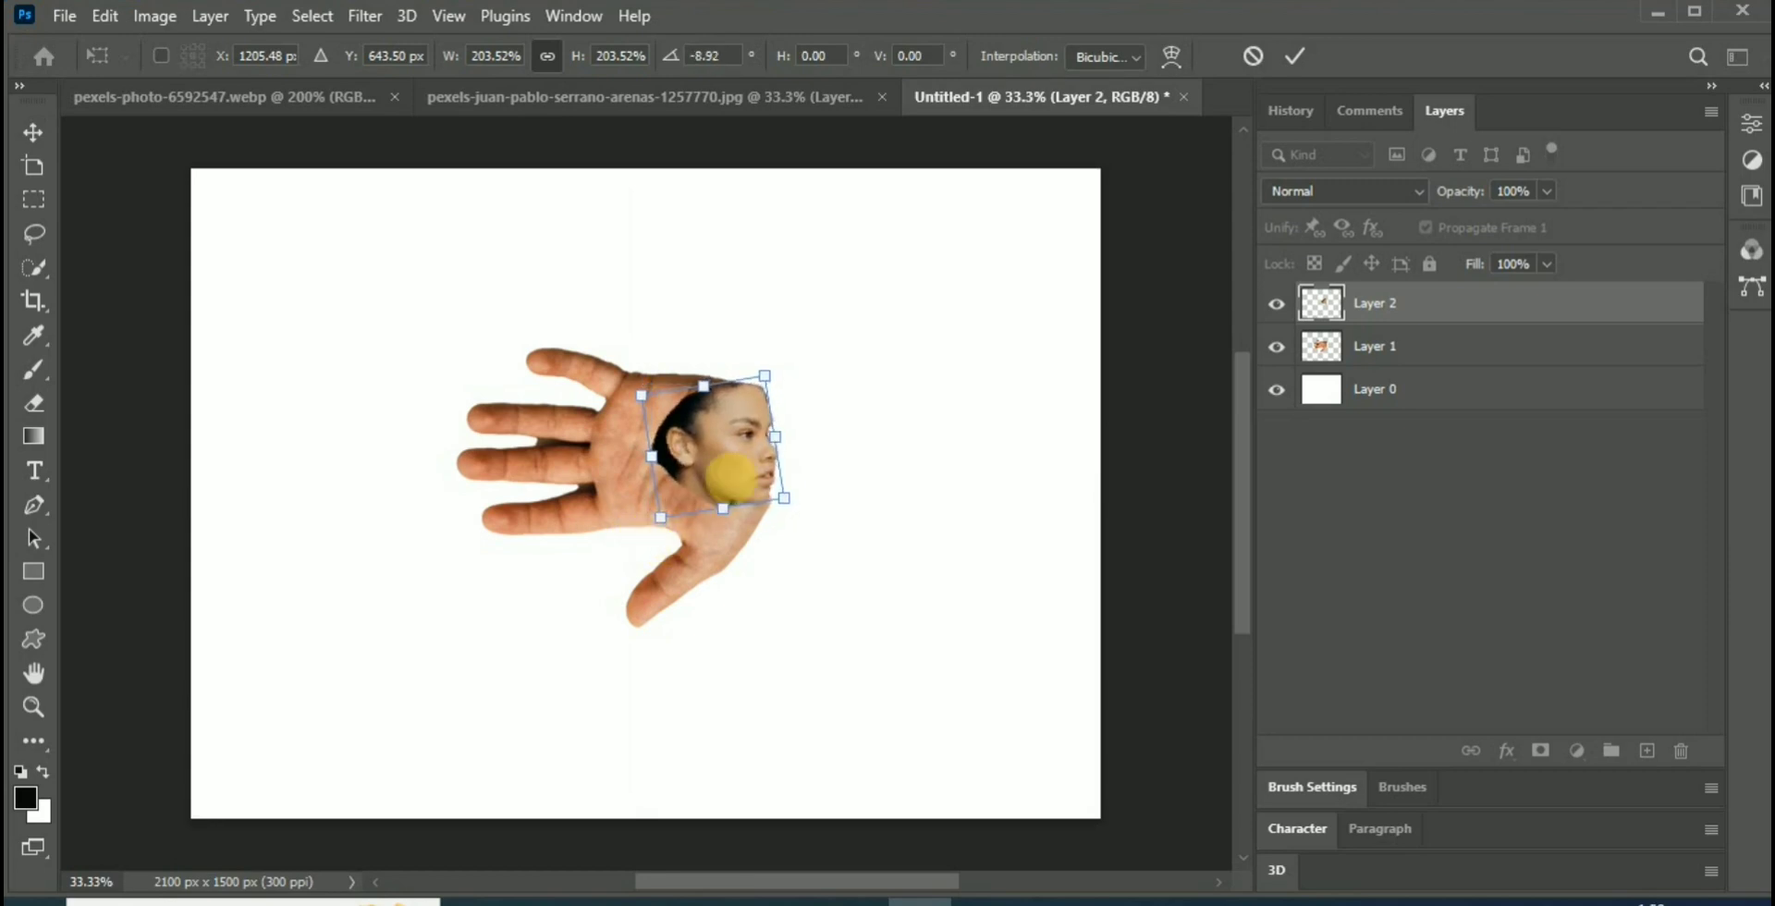
pyautogui.moveTo(725, 475); pyautogui.dragTo(751, 462)
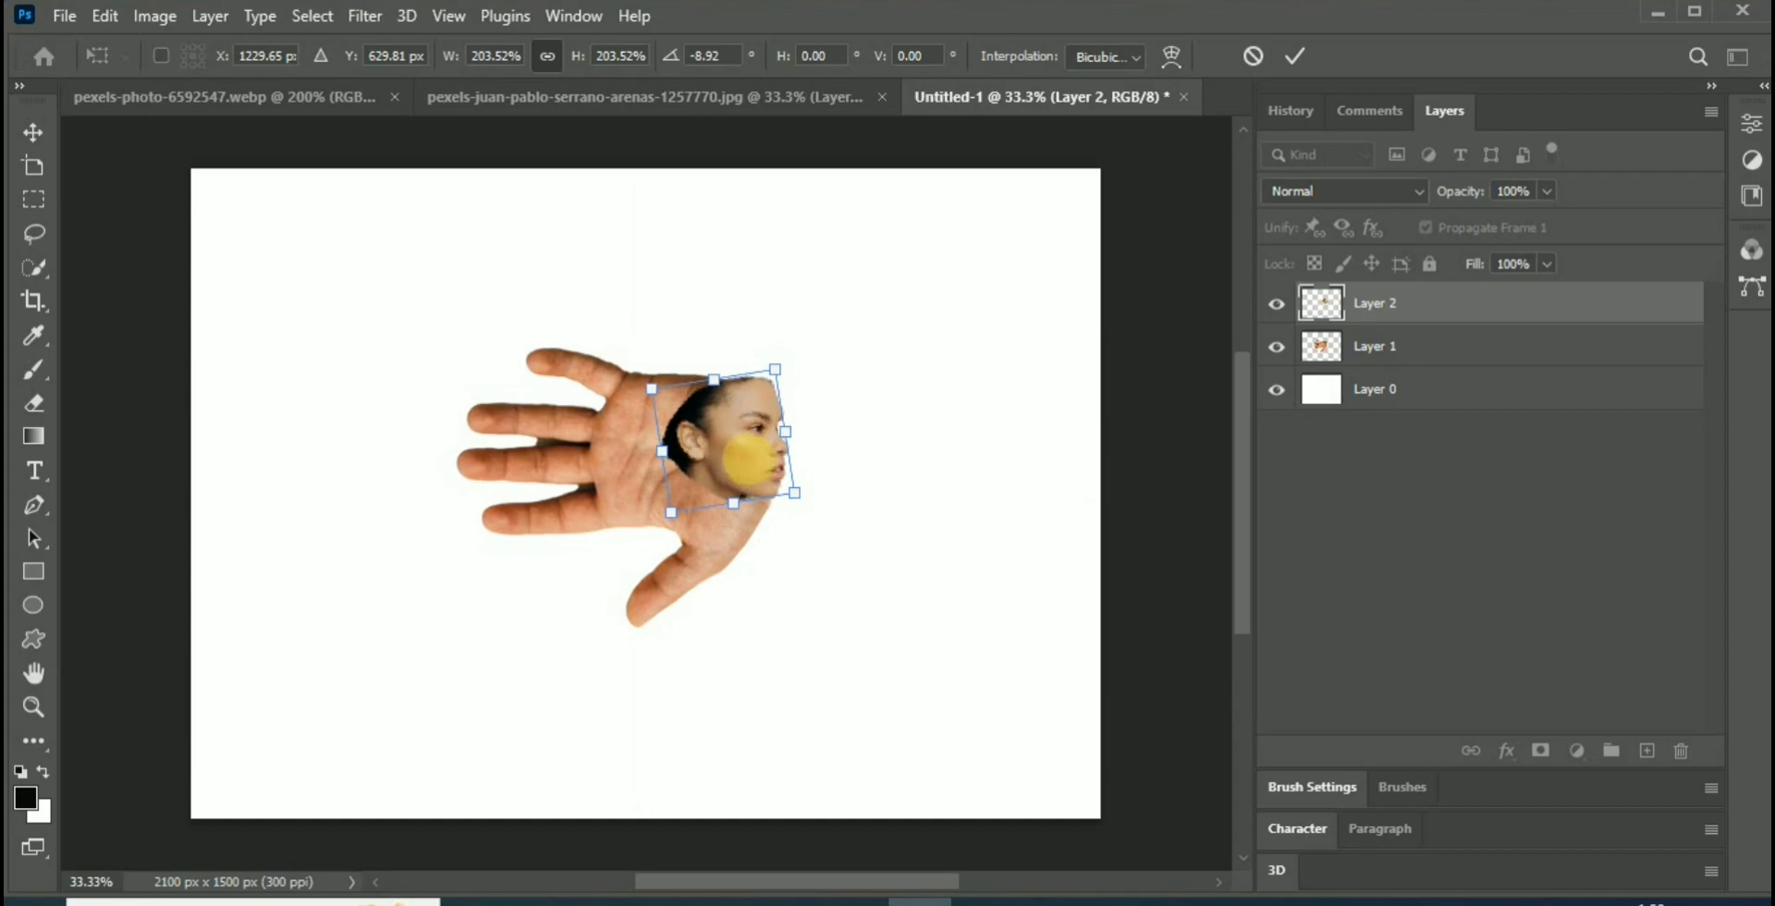
pyautogui.moveTo(748, 459)
pyautogui.mouseDown()
pyautogui.moveTo(739, 506)
pyautogui.moveTo(759, 462)
pyautogui.mouseUp()
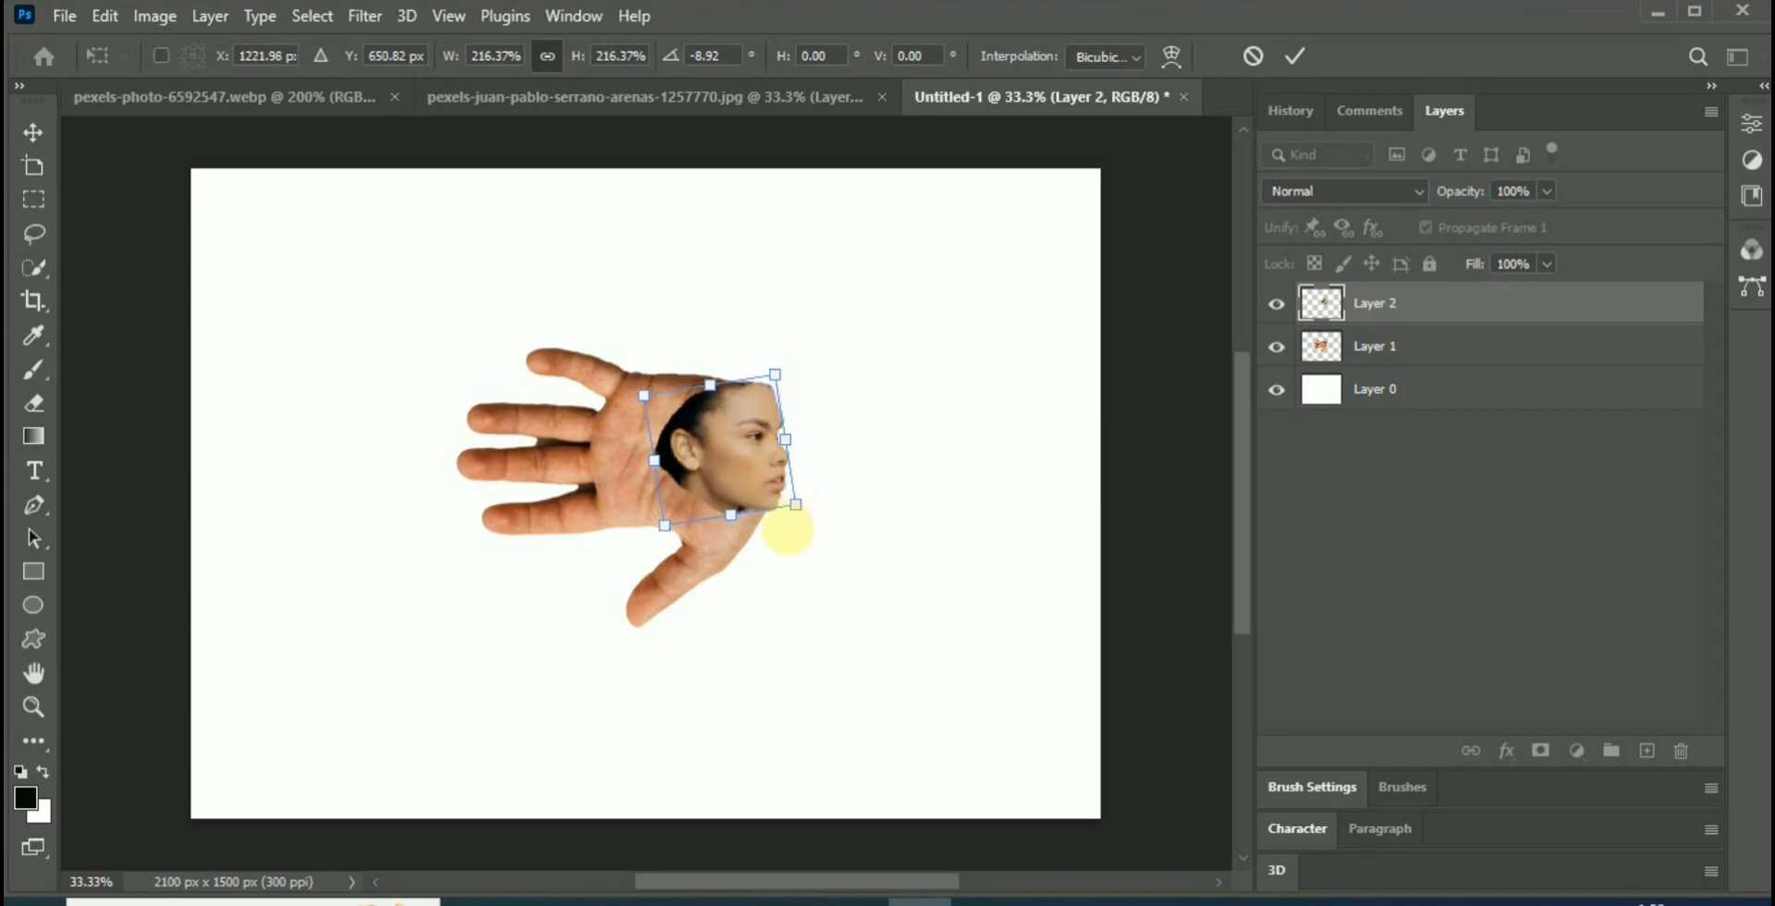
pyautogui.moveTo(785, 531); pyautogui.dragTo(789, 495)
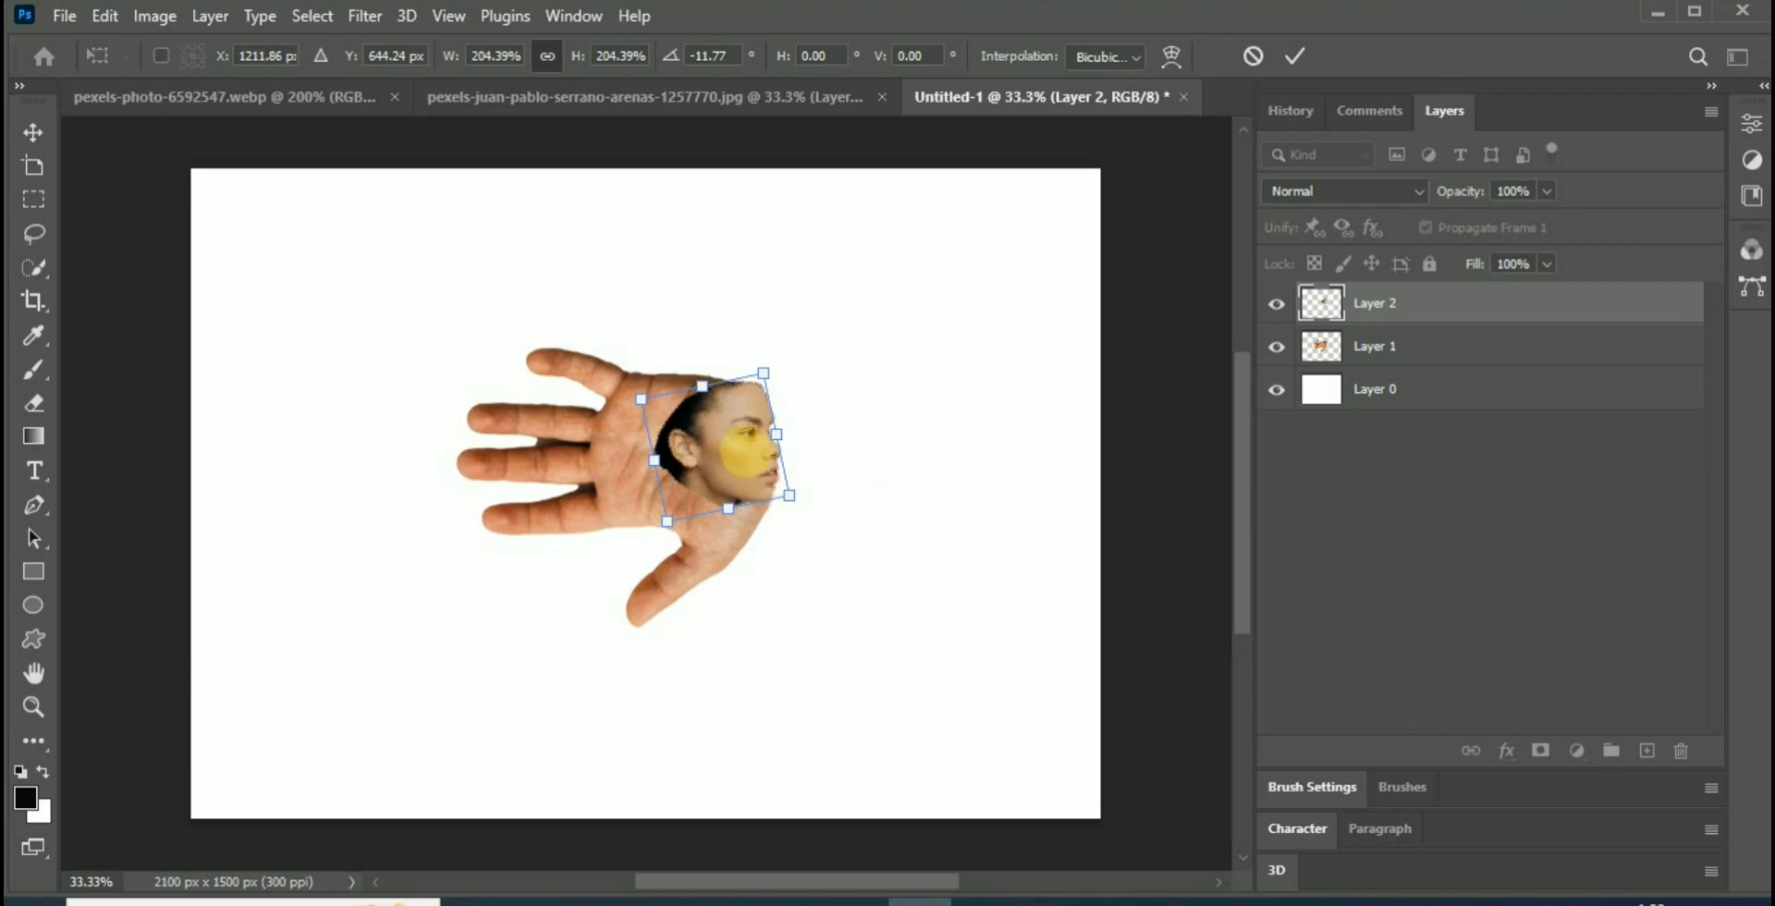
# Nudge the face horizontally to about X 1209 px so it lines up with the hand's edge, and apply the transform.
pyautogui.press('Left')
pyautogui.press('Left')
pyautogui.press('Left')
pyautogui.press('Left')
pyautogui.press('Left')
pyautogui.press('Left')
pyautogui.press('Left')
pyautogui.press('Left')
pyautogui.press('Left')
pyautogui.press('Left')
pyautogui.press('Left')
pyautogui.press('Left')
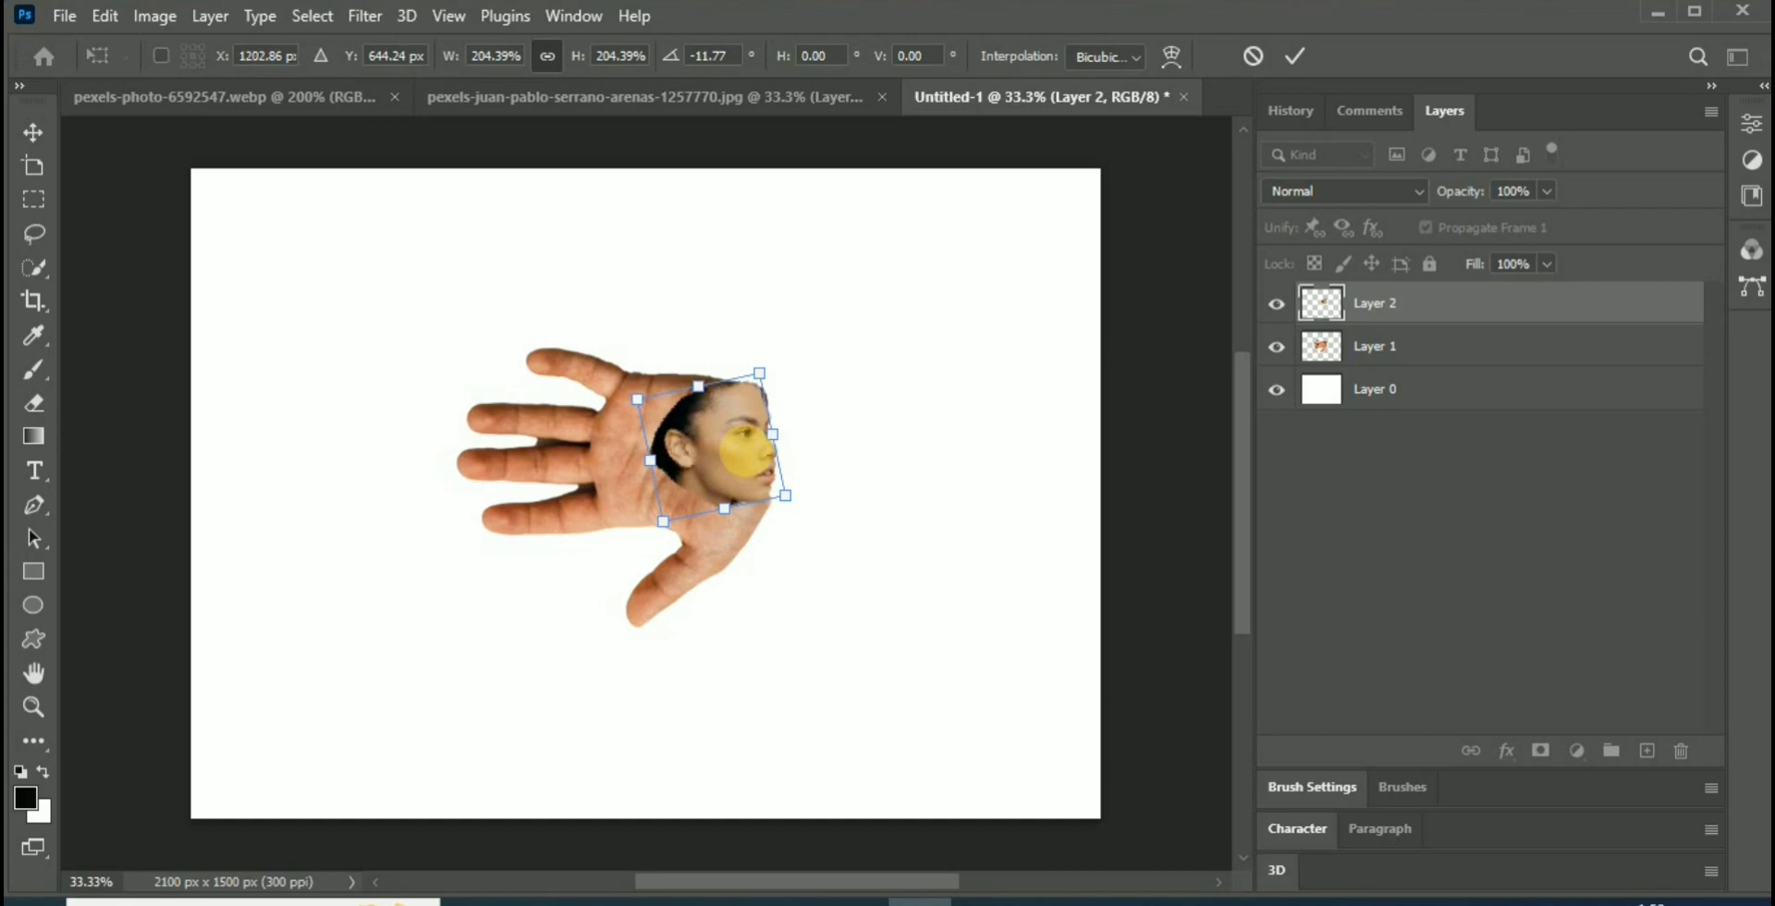
pyautogui.press('Right')
pyautogui.press('Right')
pyautogui.press('Right')
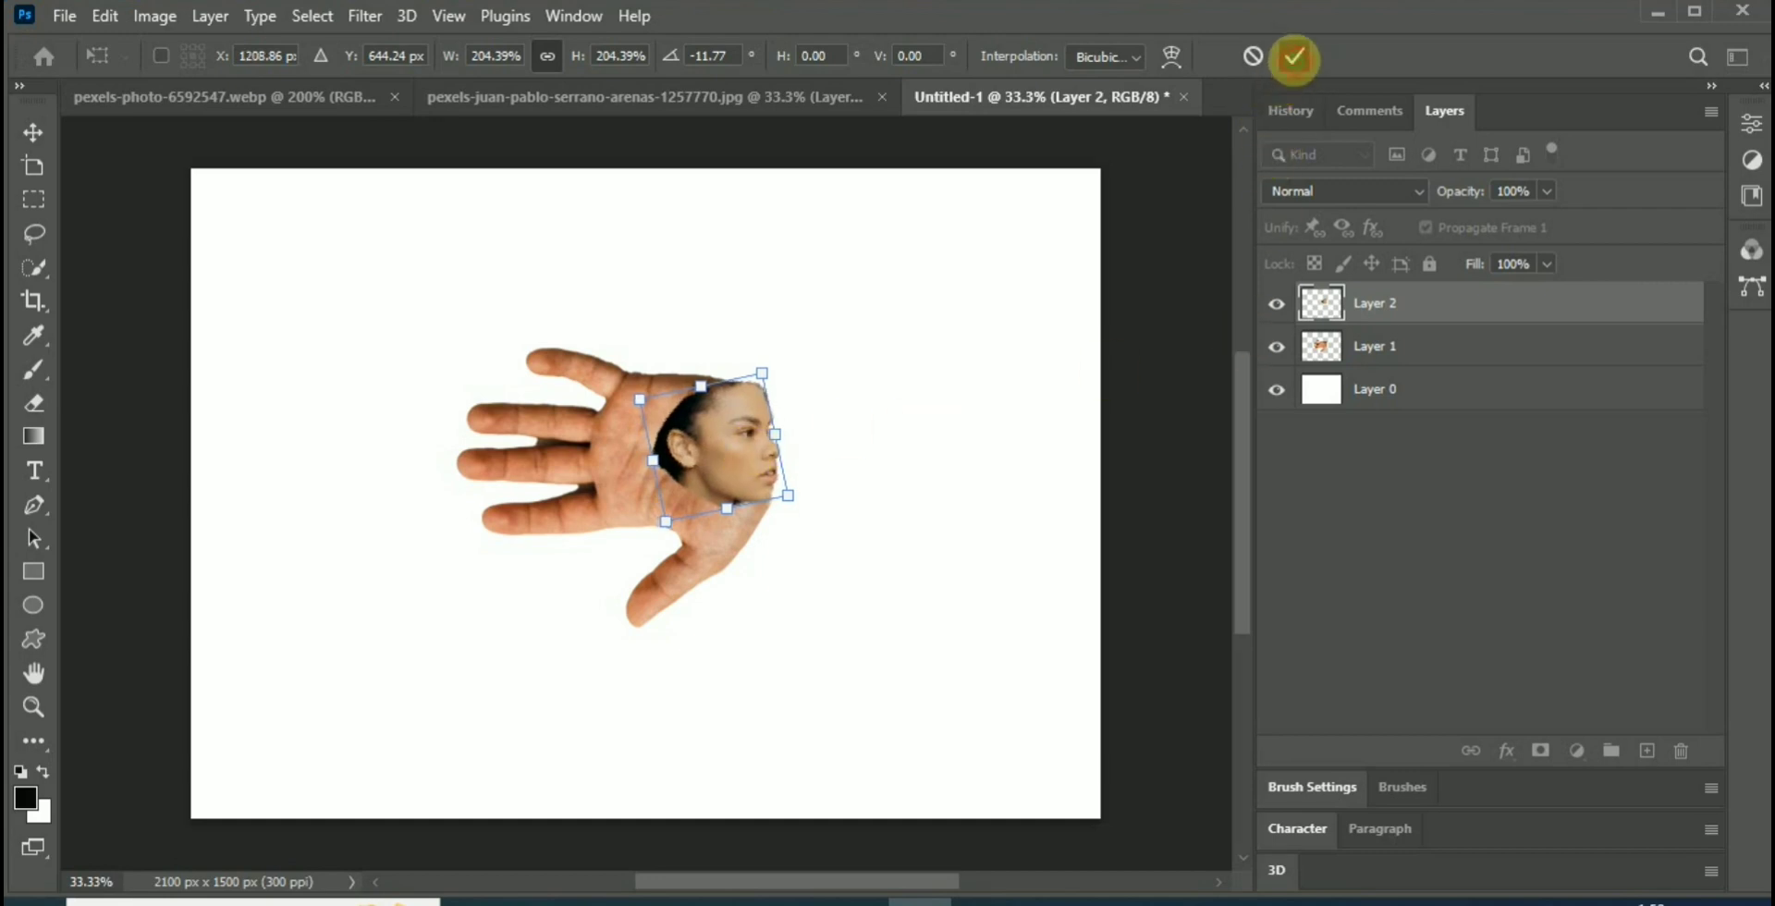
pyautogui.click(1294, 57)
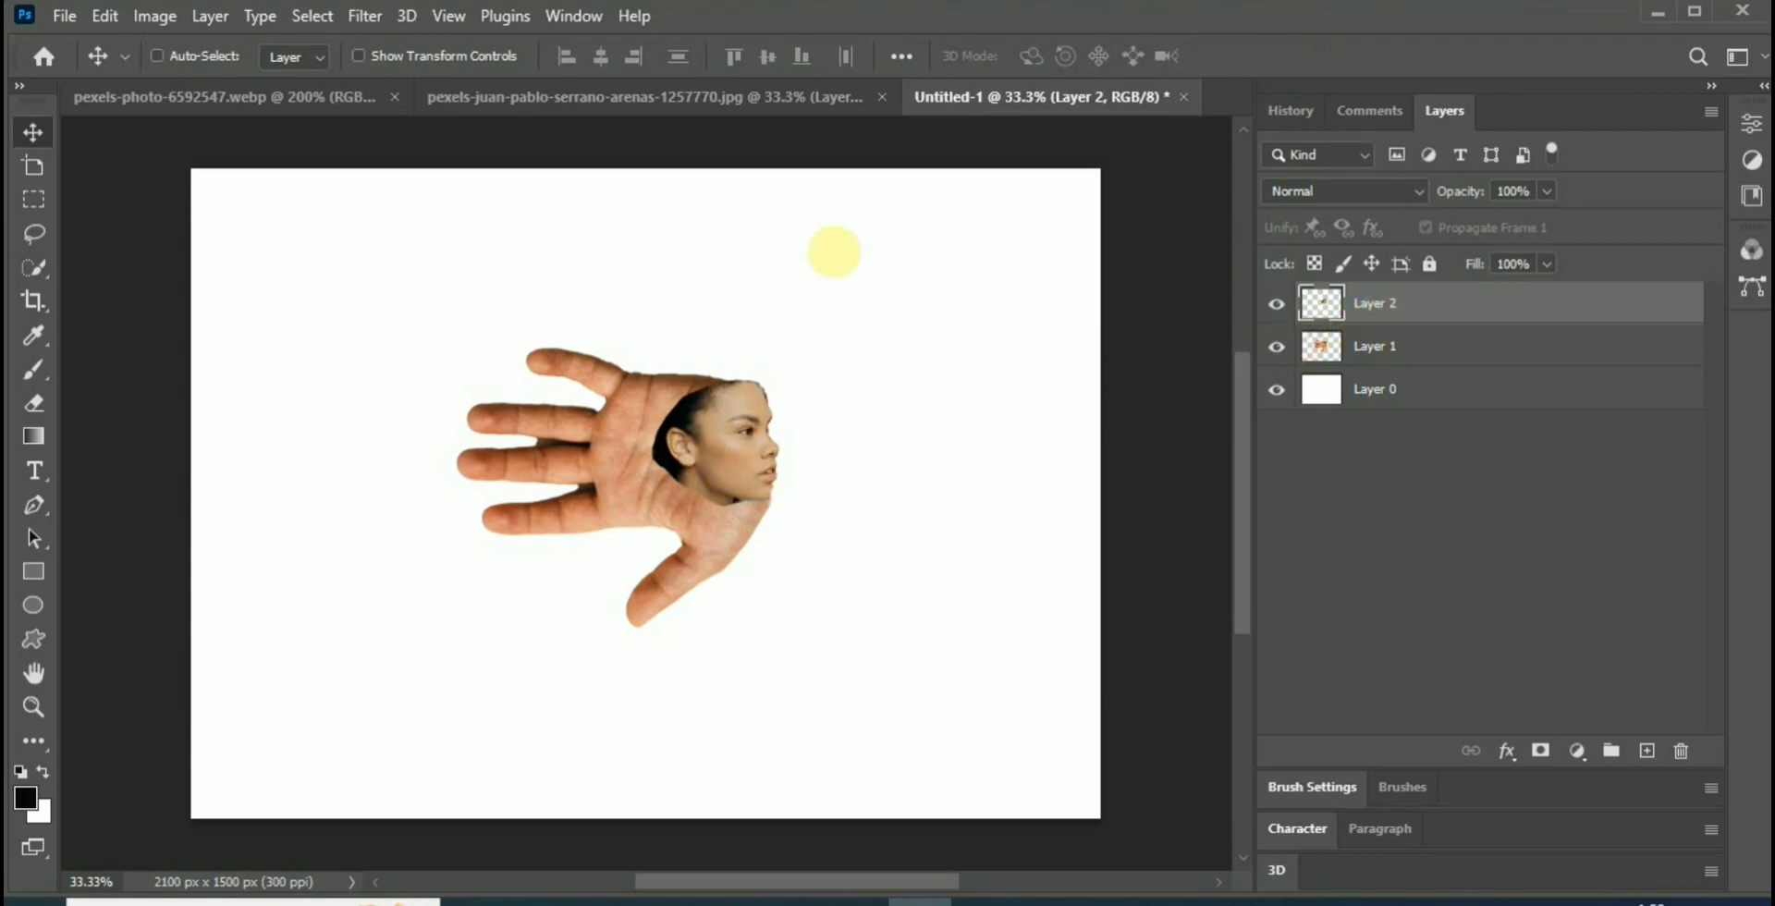
# Darken the face layer slightly with a Curves adjustment, mapping RGB input 132 to output 116.
pyautogui.click(155, 17)
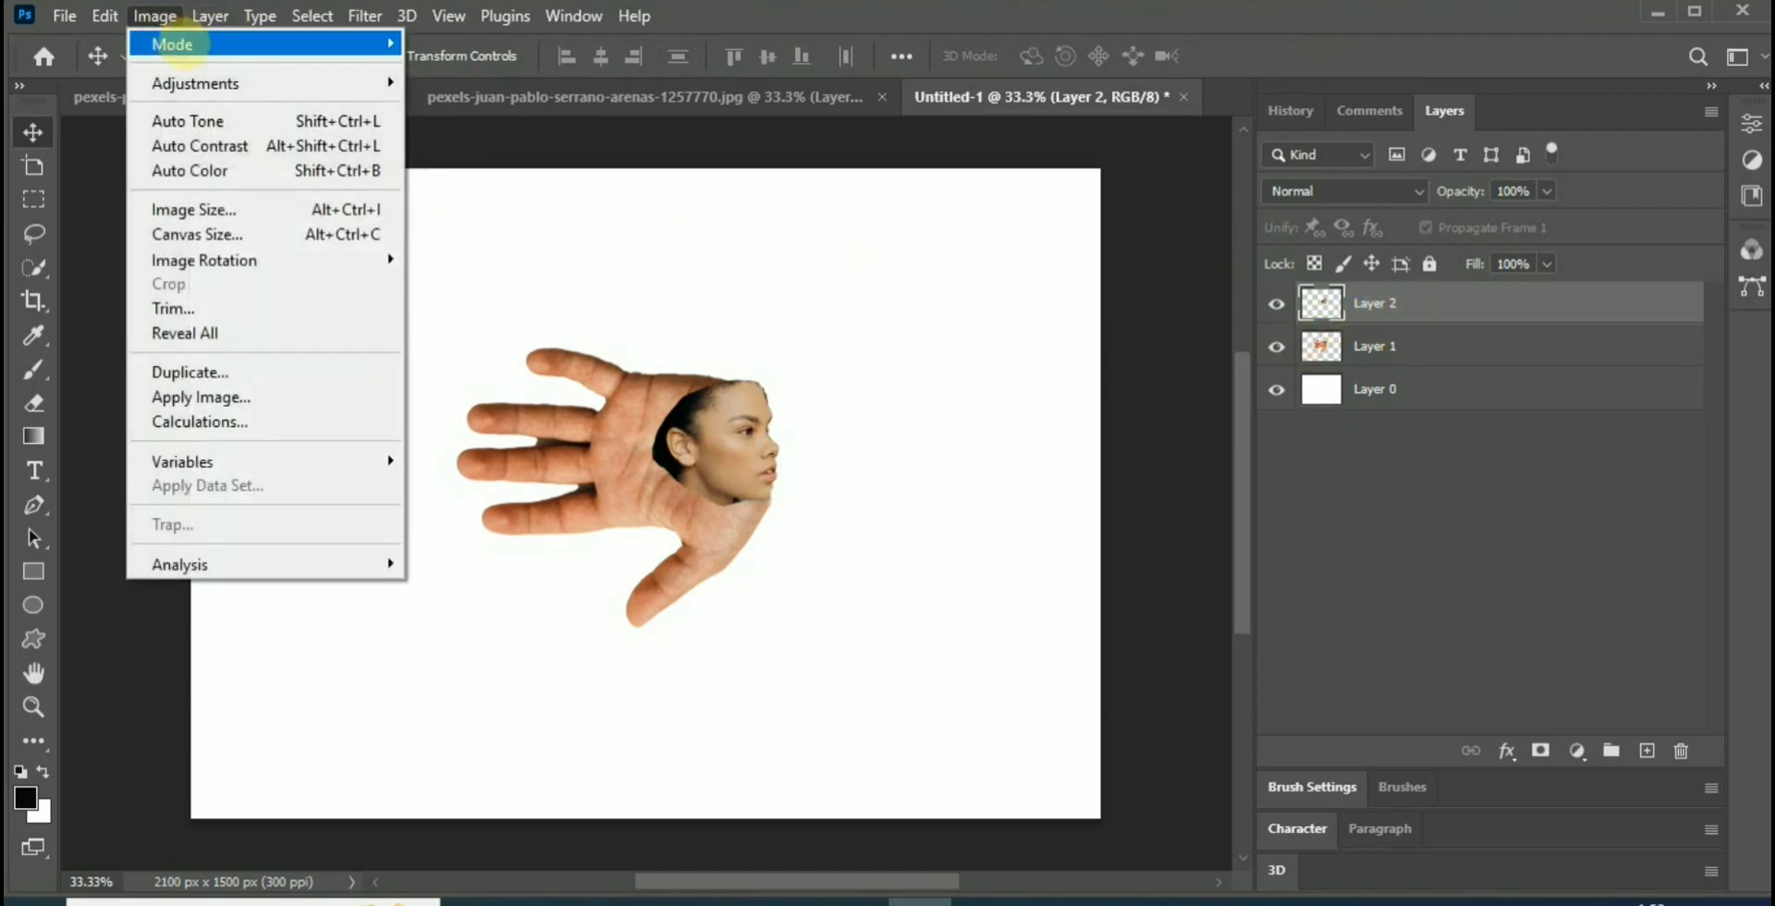
pyautogui.moveTo(185, 81)
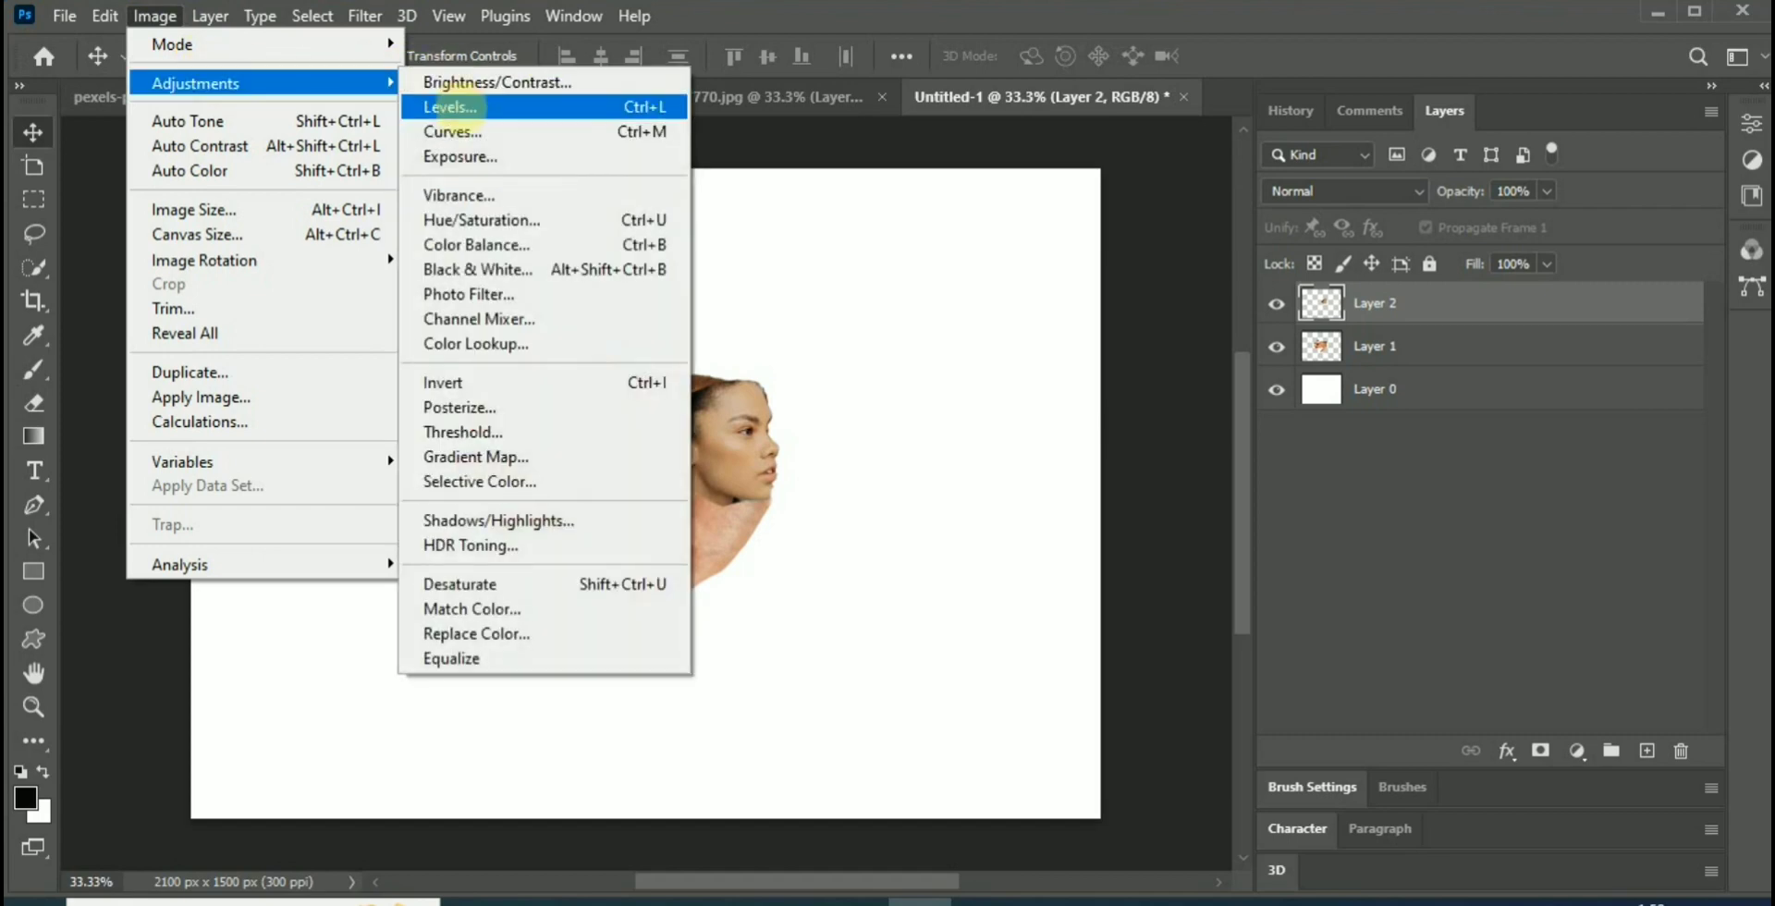
pyautogui.click(461, 131)
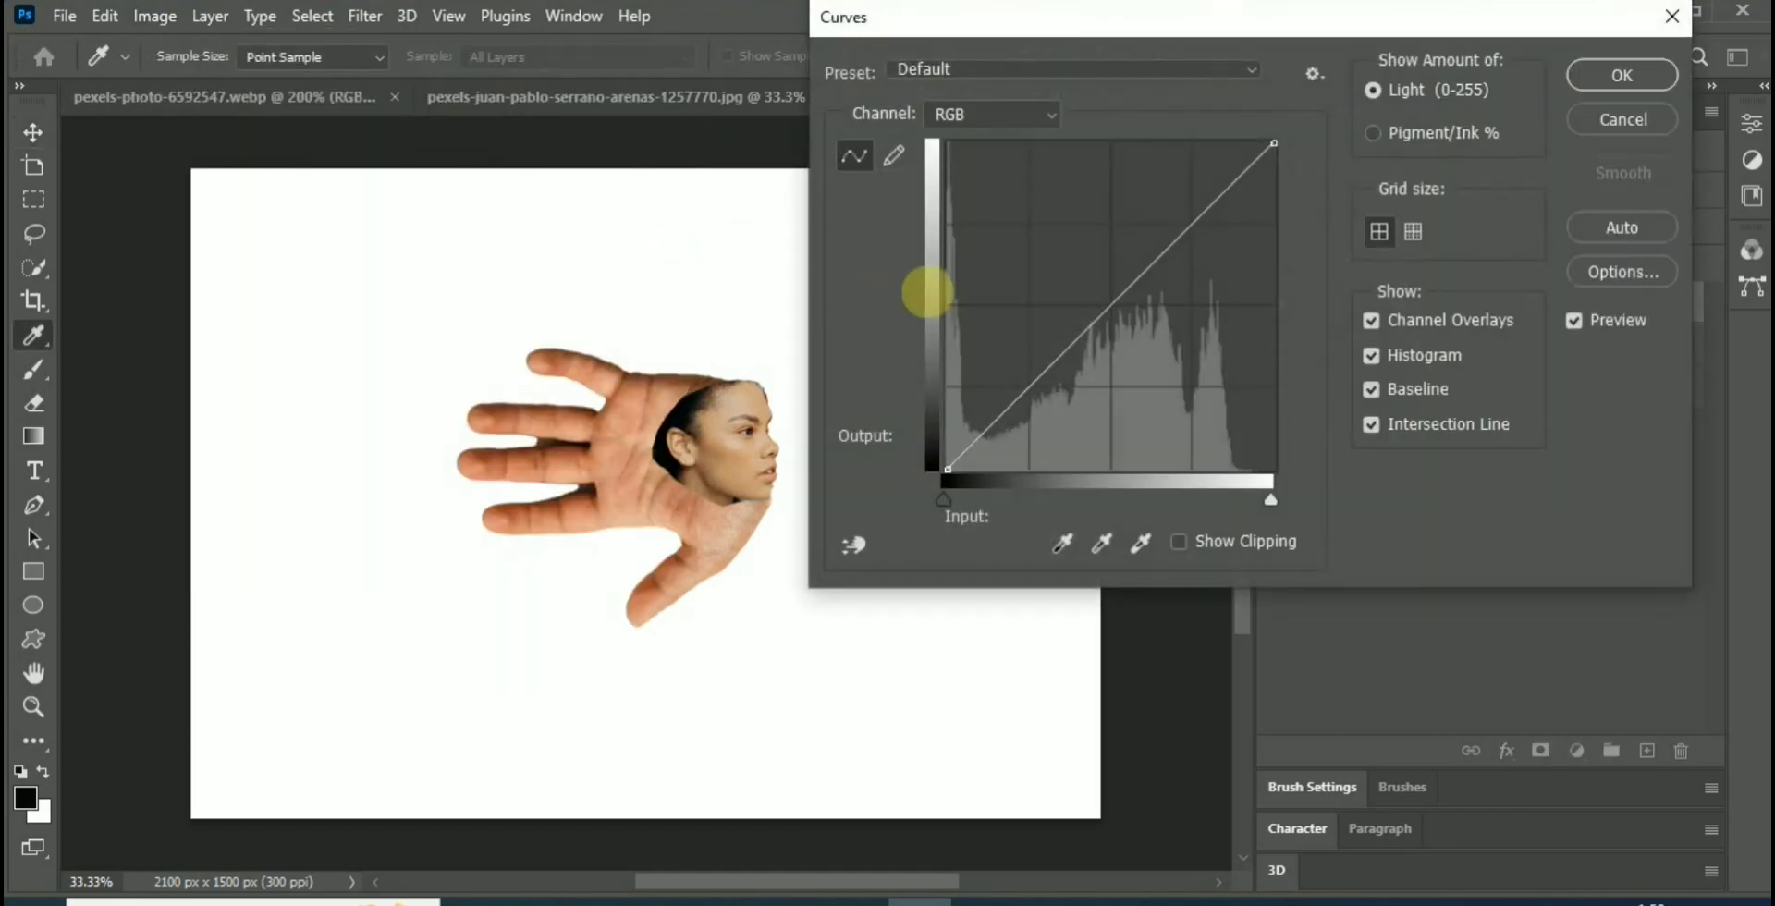
pyautogui.moveTo(1109, 314); pyautogui.dragTo(1117, 321)
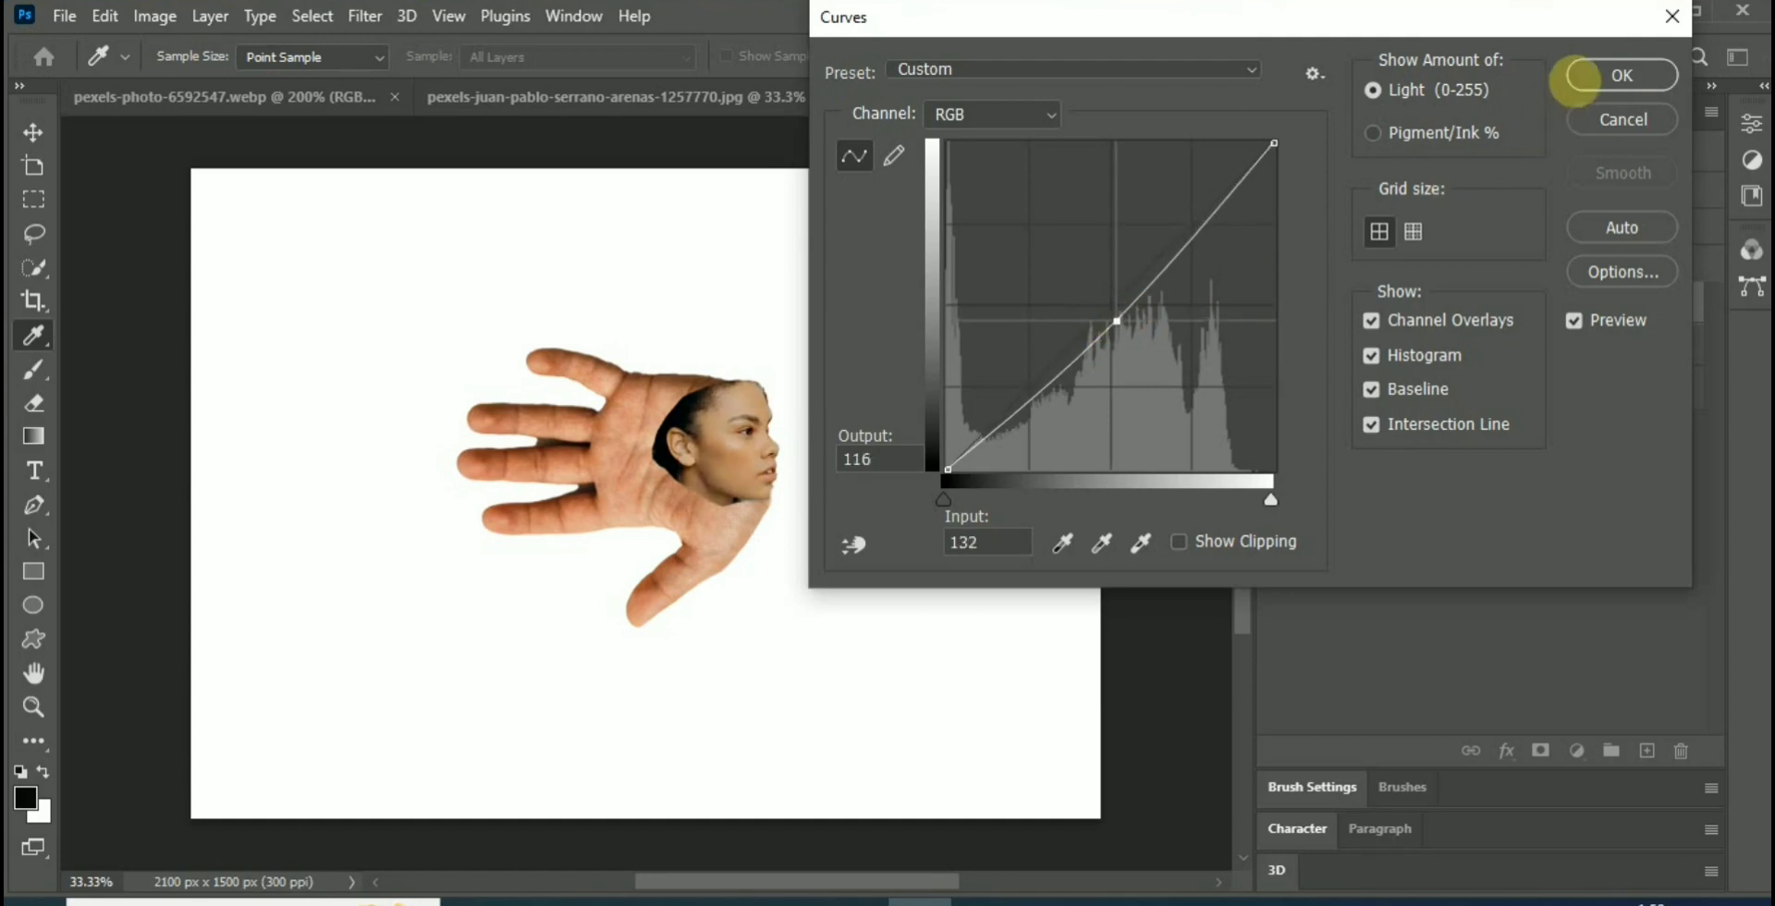
pyautogui.click(1584, 65)
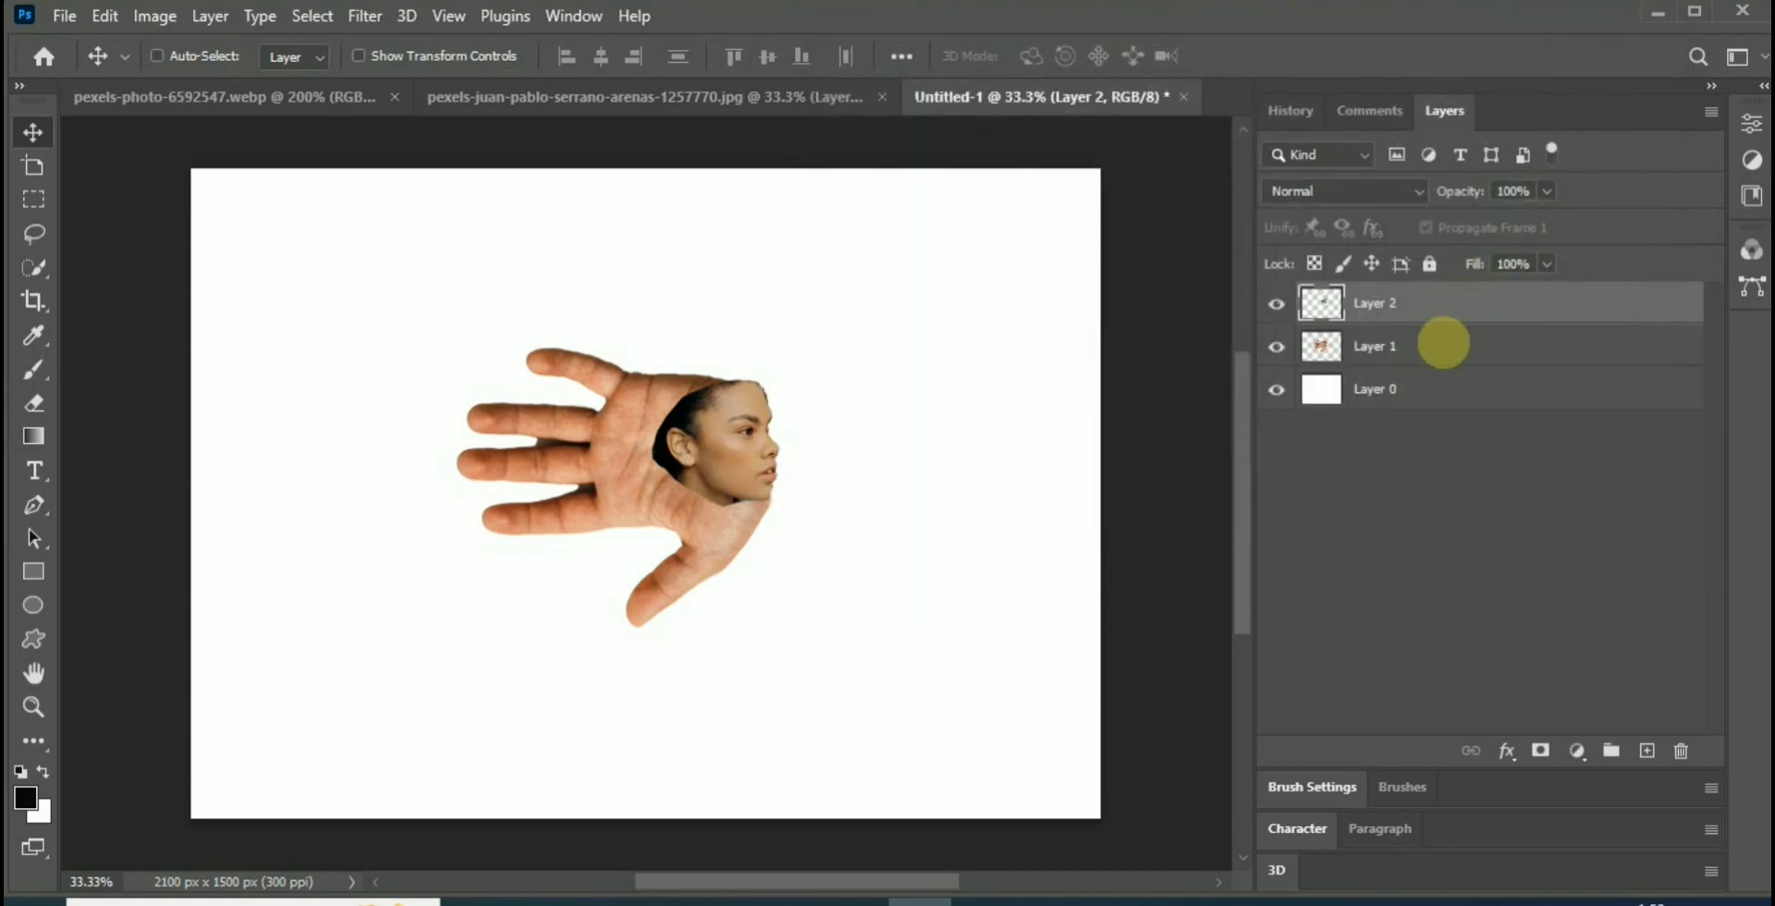
# Darken the hand on Layer 1 with a Curves adjustment, mapping RGB input 163 to output 144.
pyautogui.click(1442, 344)
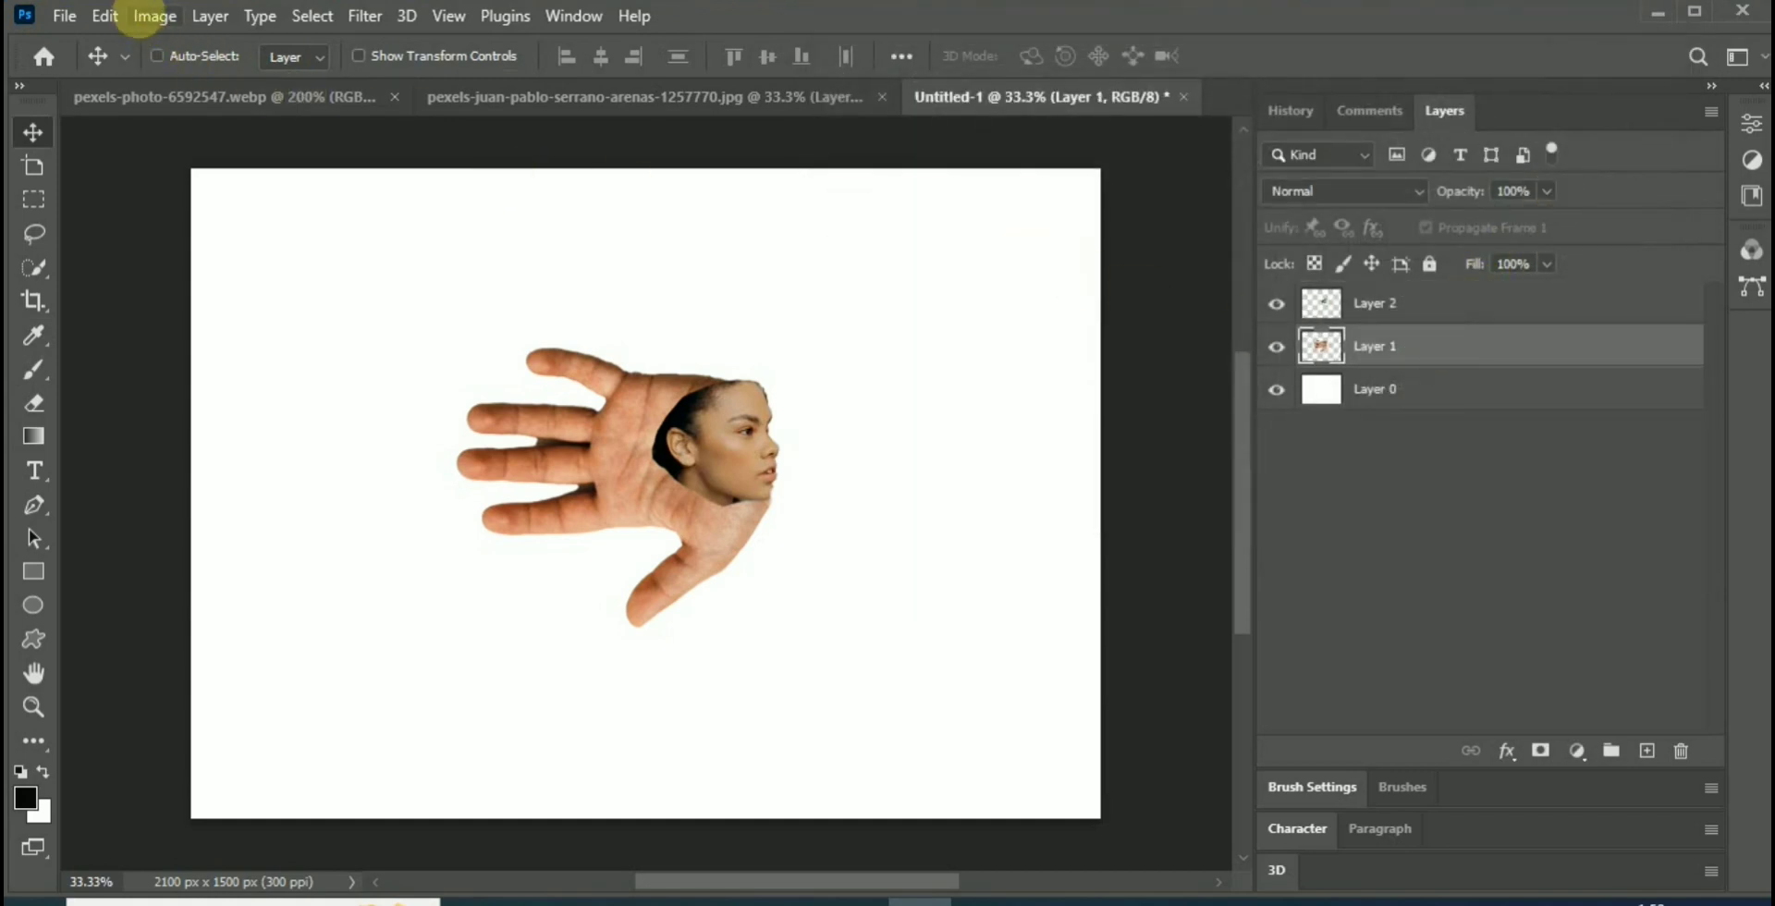
pyautogui.click(138, 16)
pyautogui.moveTo(375, 82)
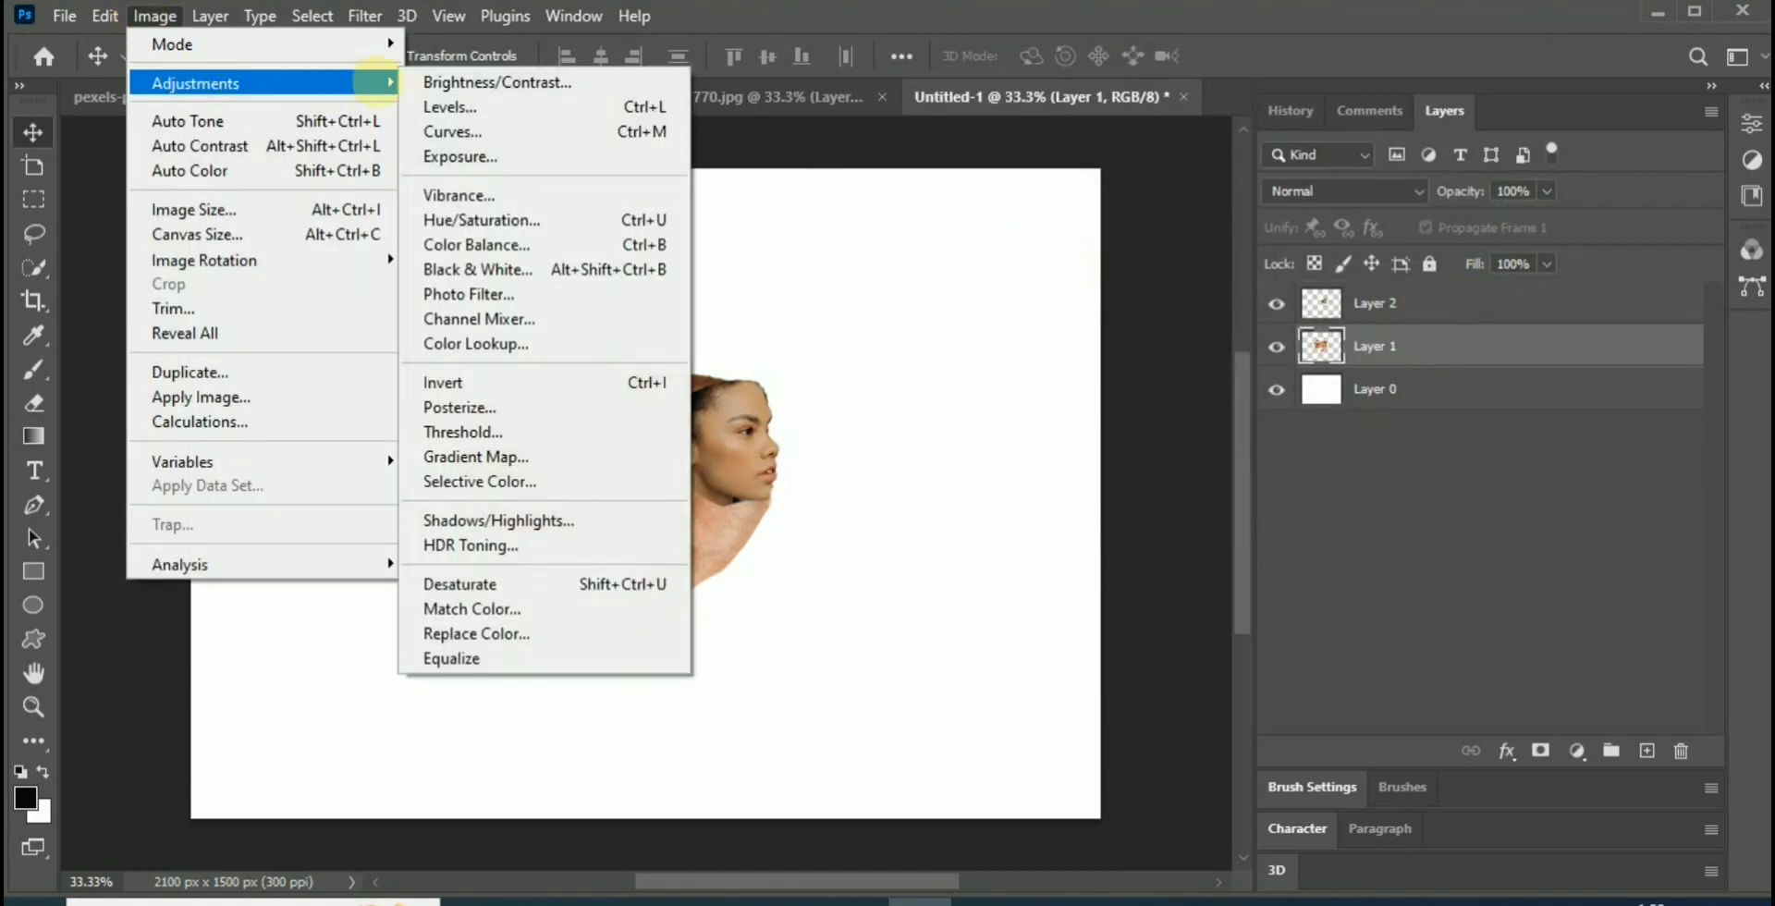
pyautogui.click(452, 131)
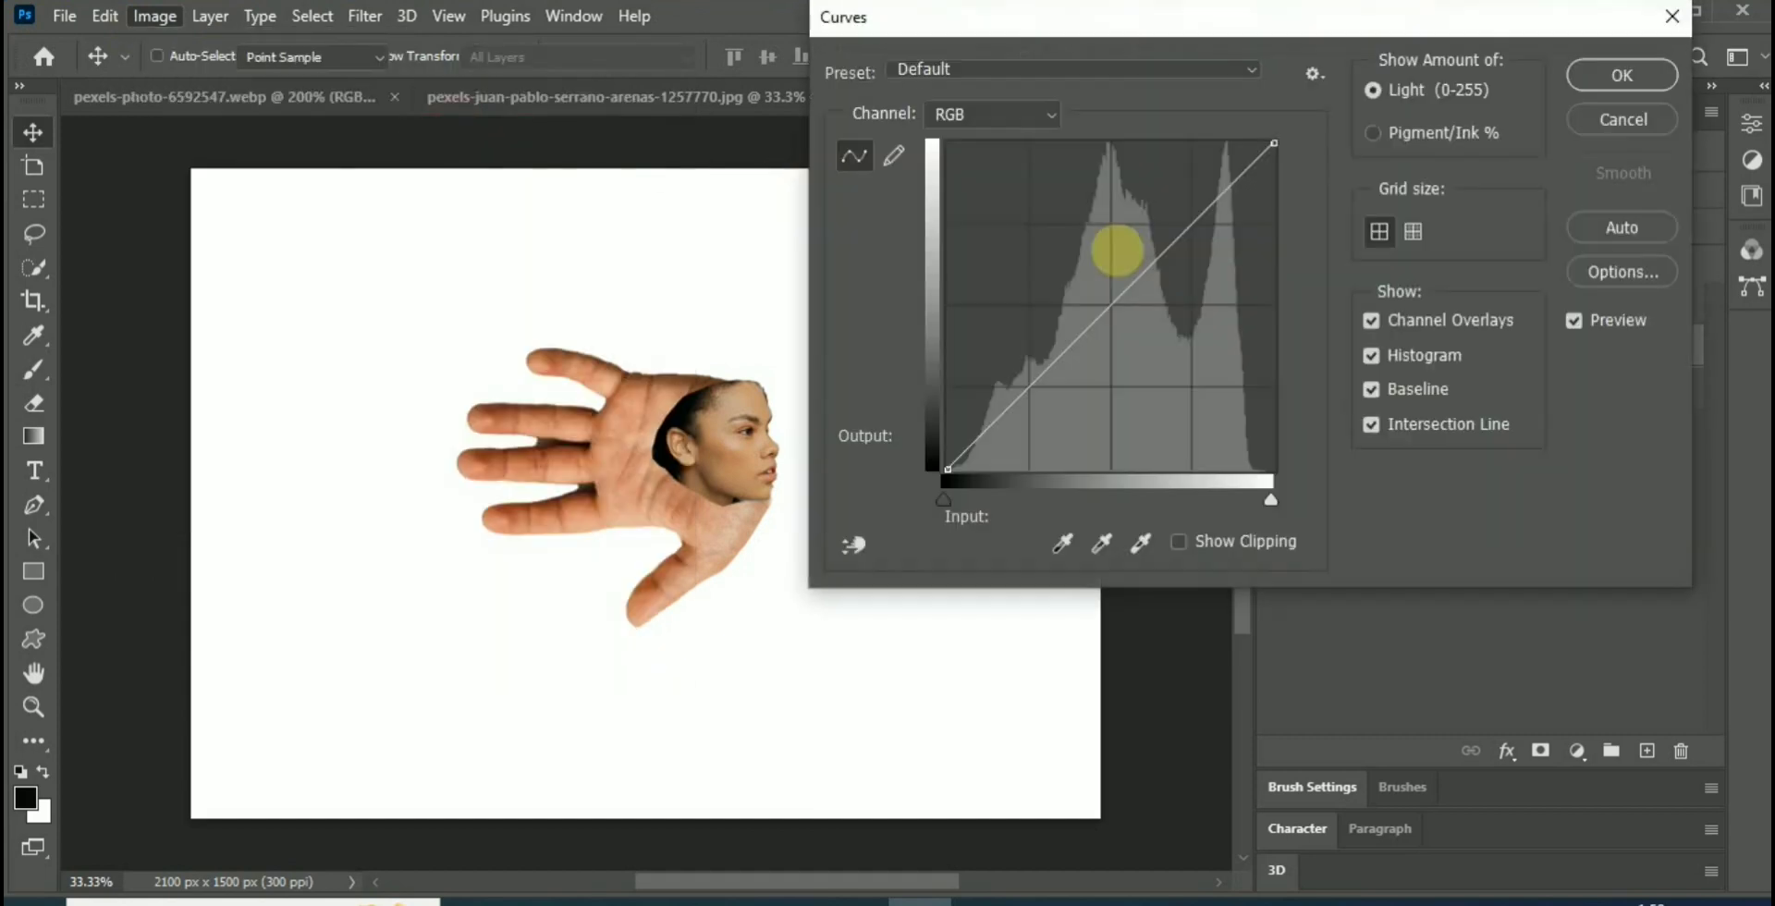
pyautogui.click(1144, 269)
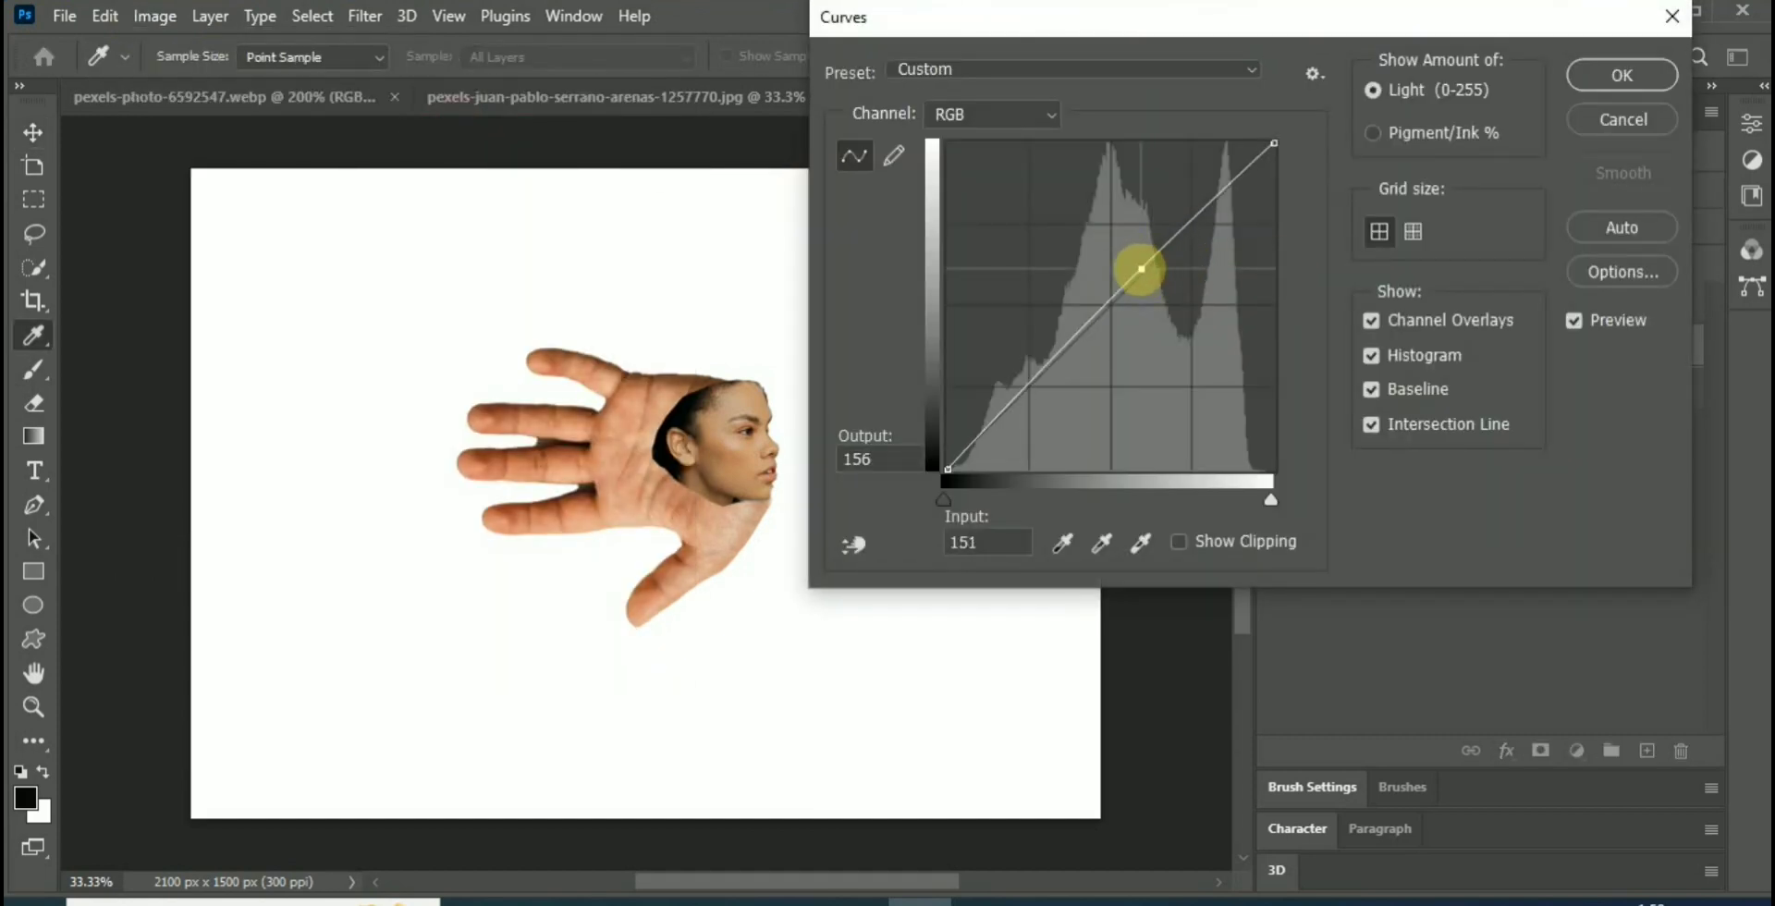
pyautogui.moveTo(1141, 268); pyautogui.dragTo(1155, 283)
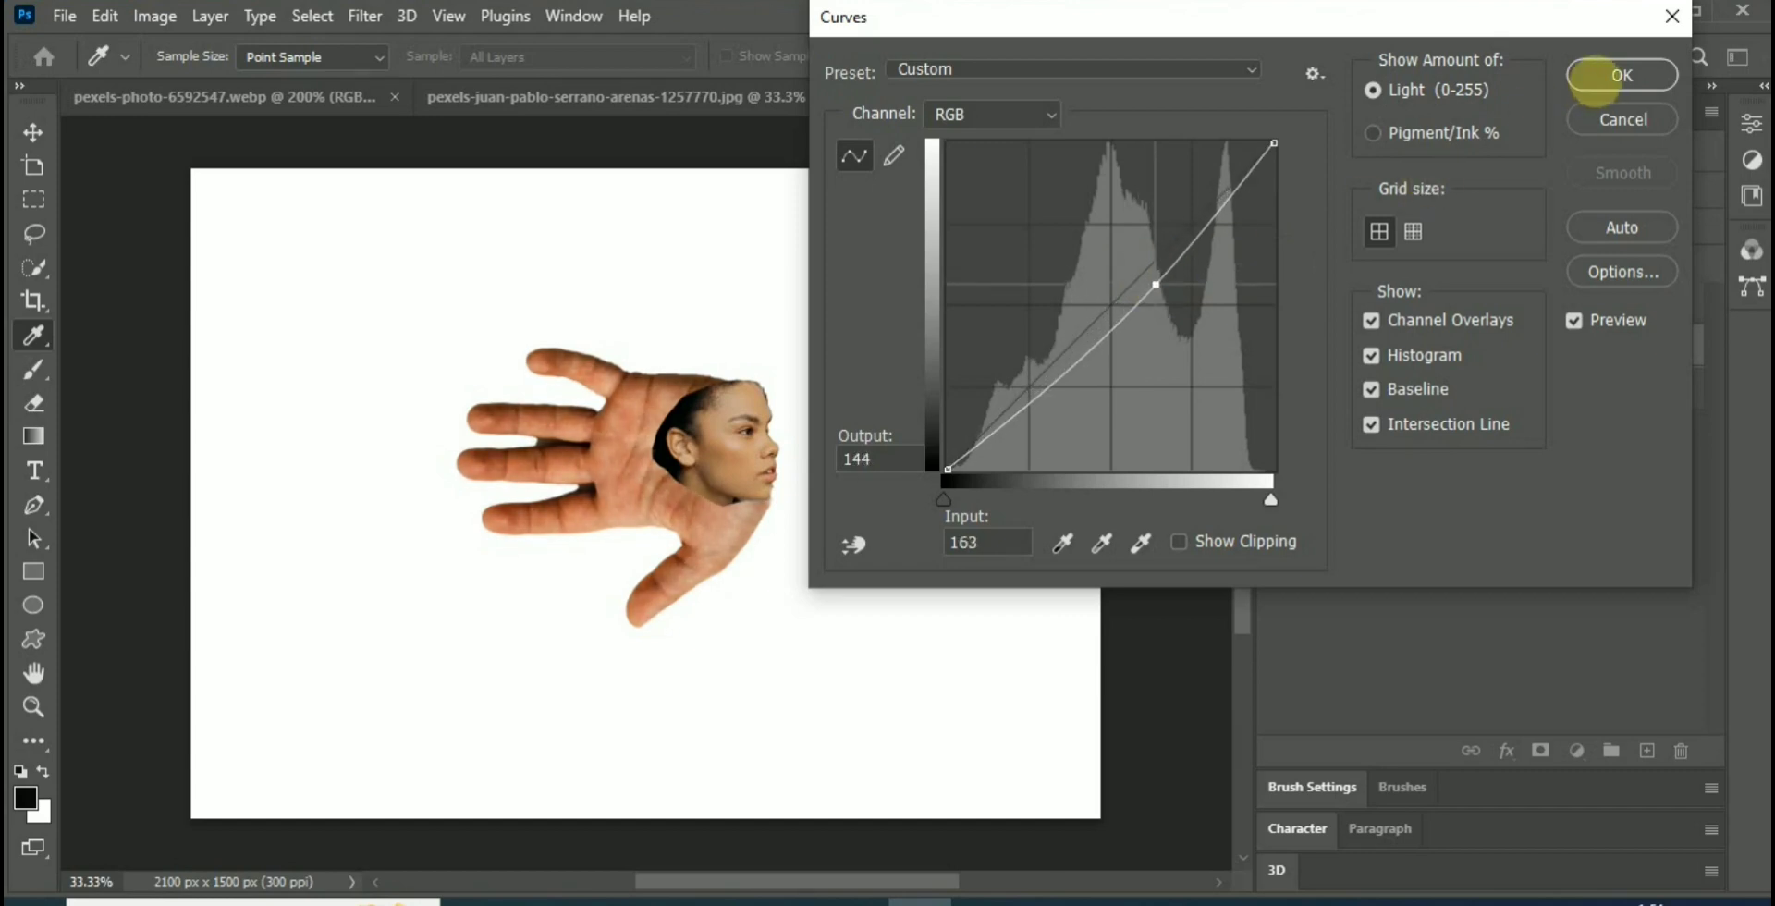
pyautogui.click(1621, 75)
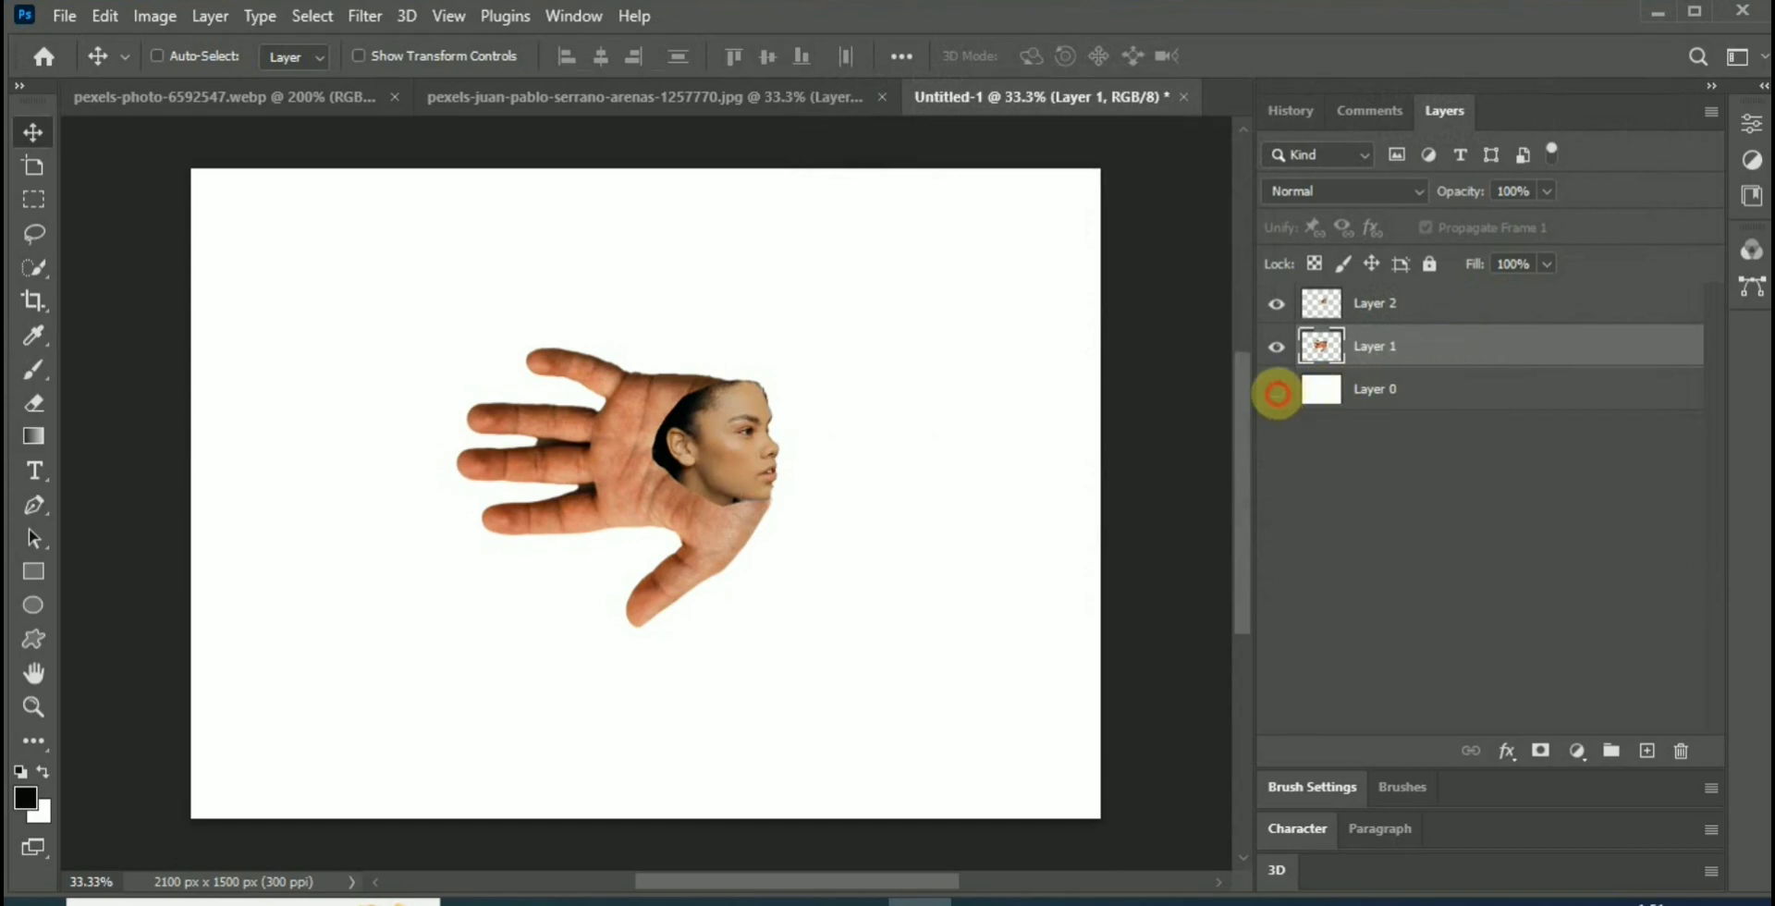
# Hide the white Layer 0 and add a layer mask to the hand on Layer 1.
pyautogui.click(1277, 394)
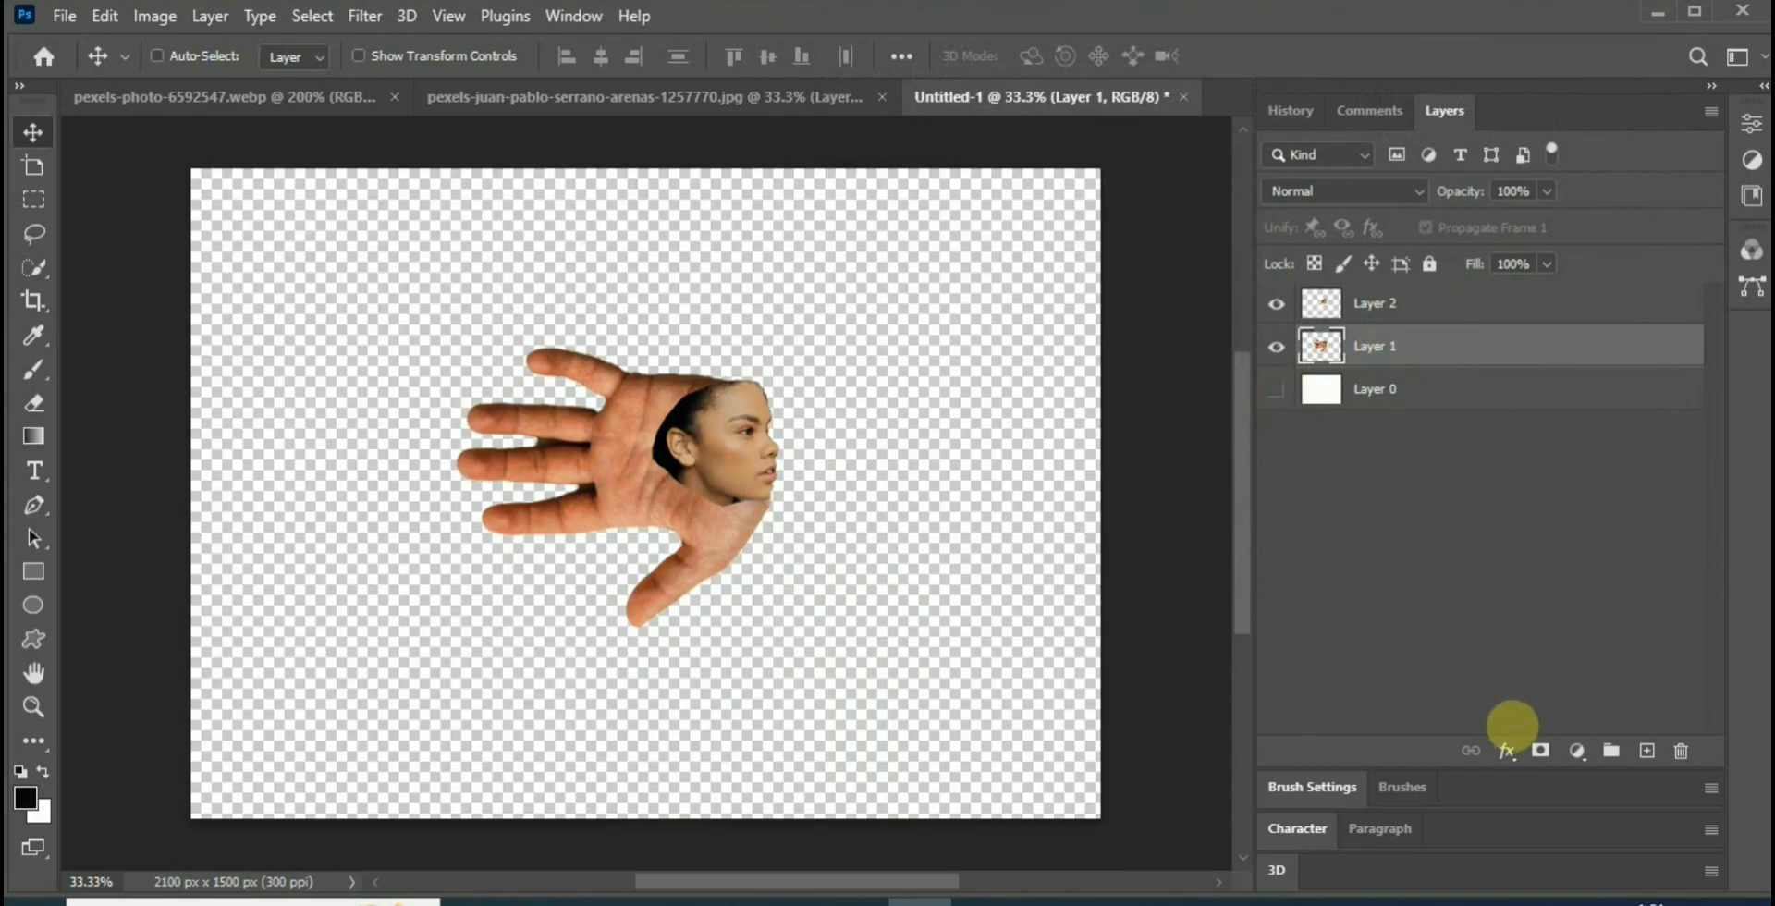
pyautogui.click(1538, 748)
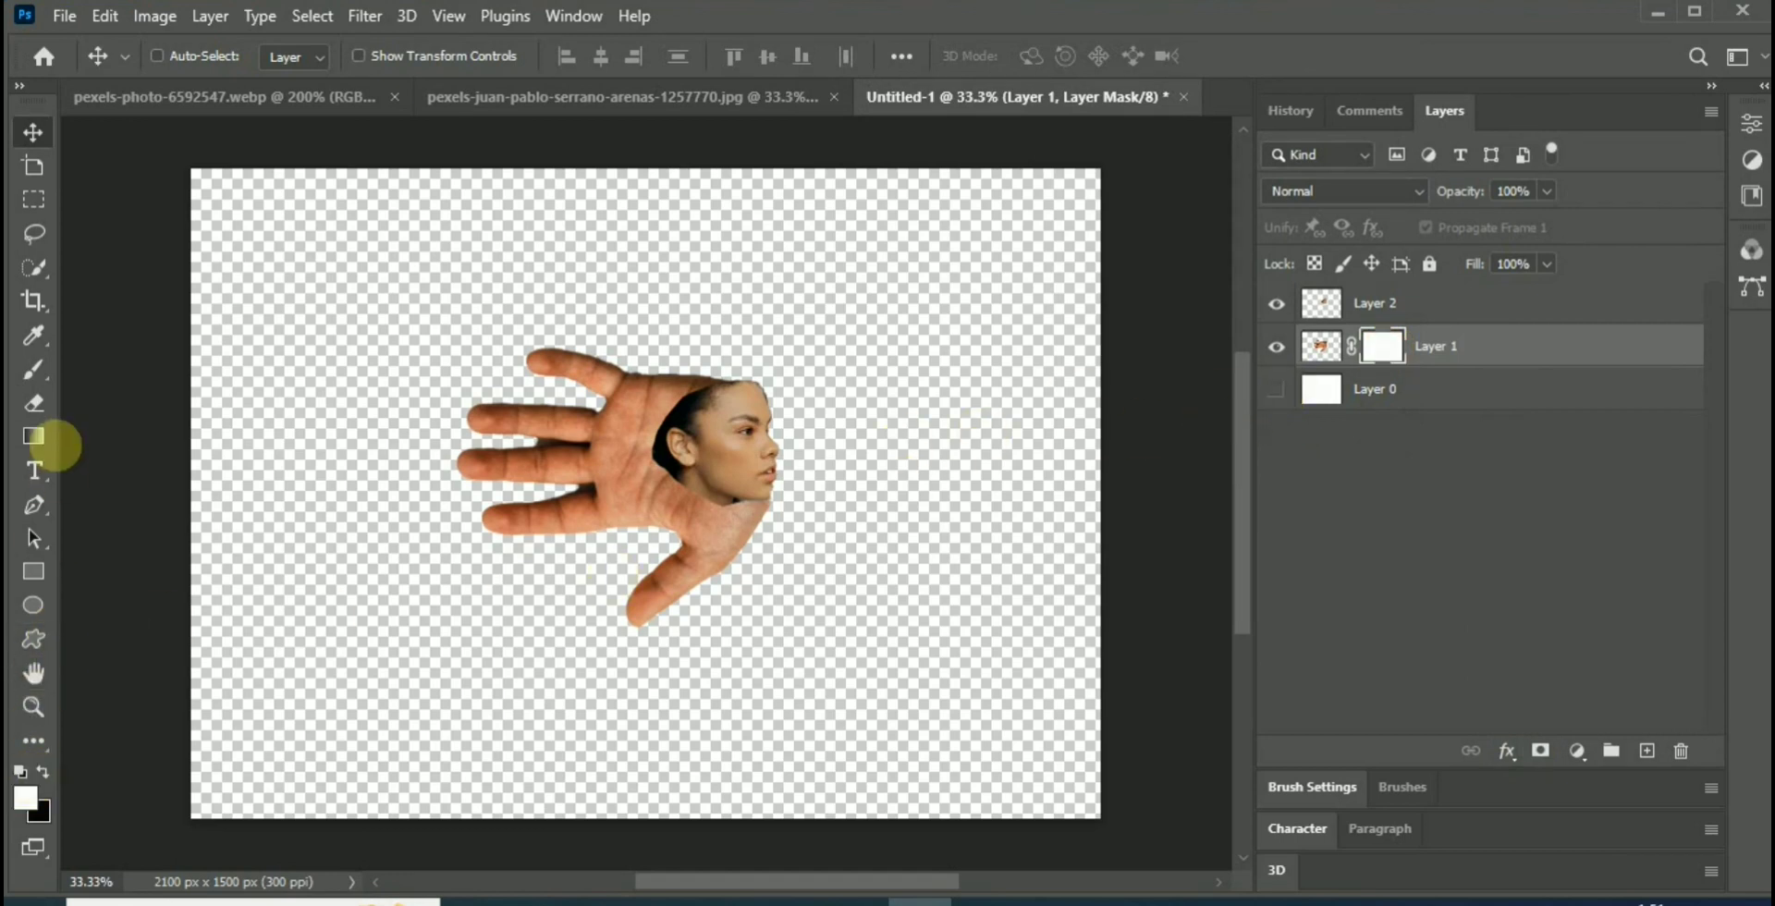
# Activate the Brush tool with a brush opacity of 60%.
pyautogui.click(35, 362)
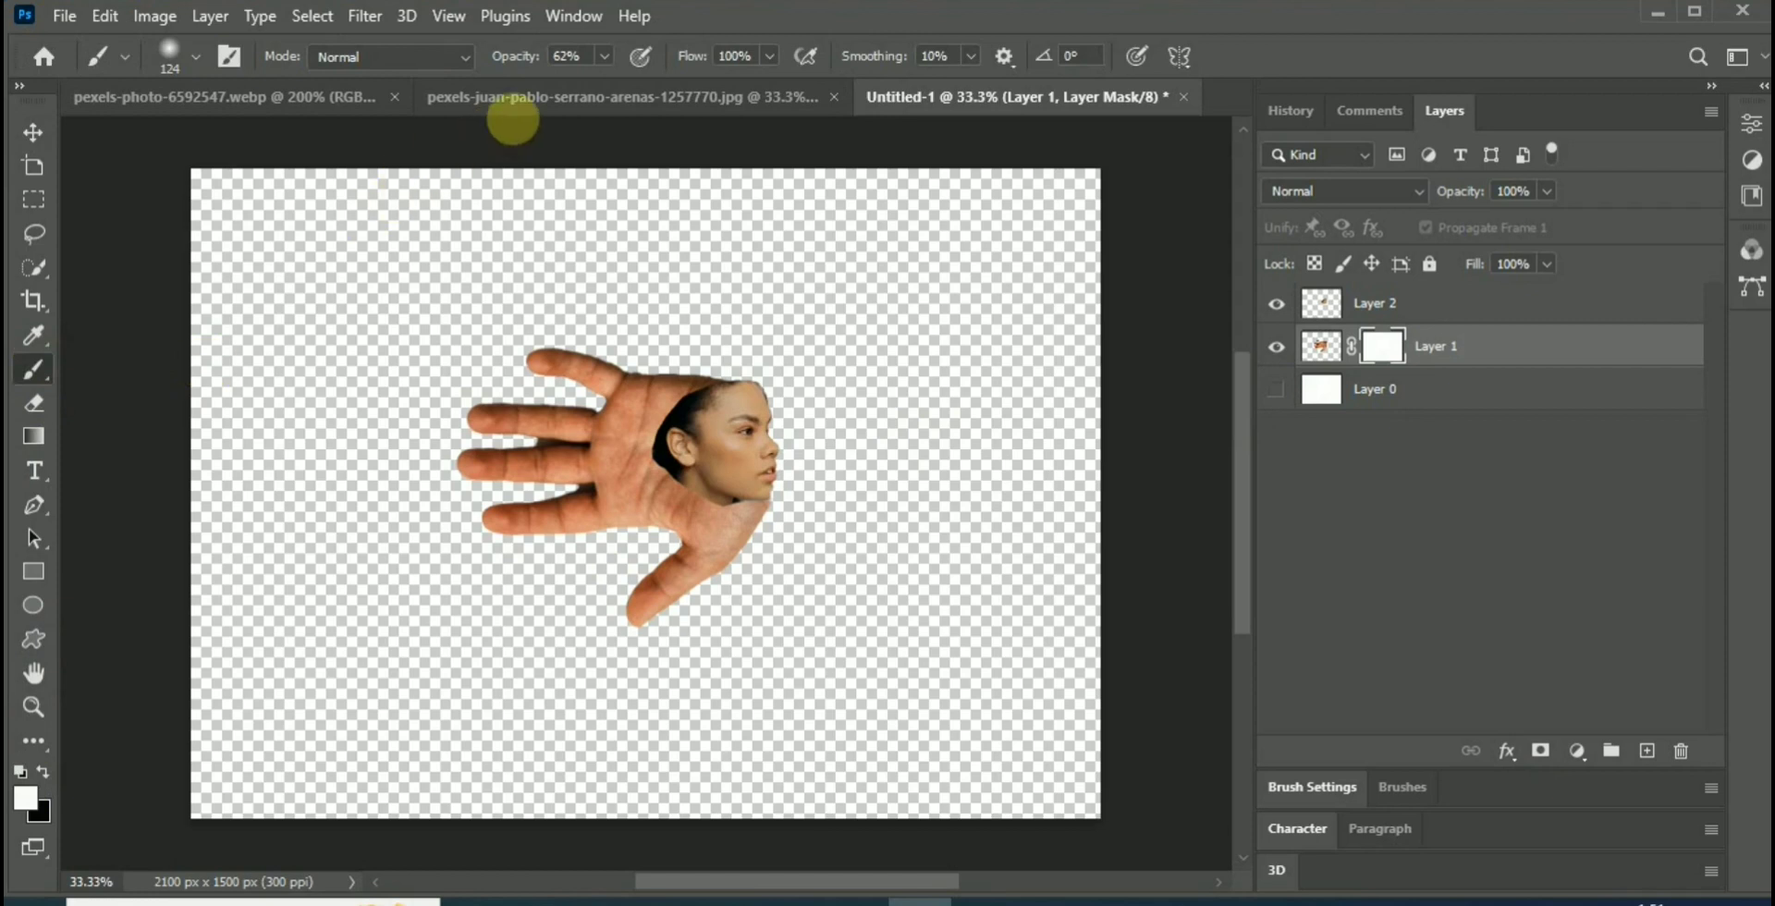
pyautogui.click(602, 56)
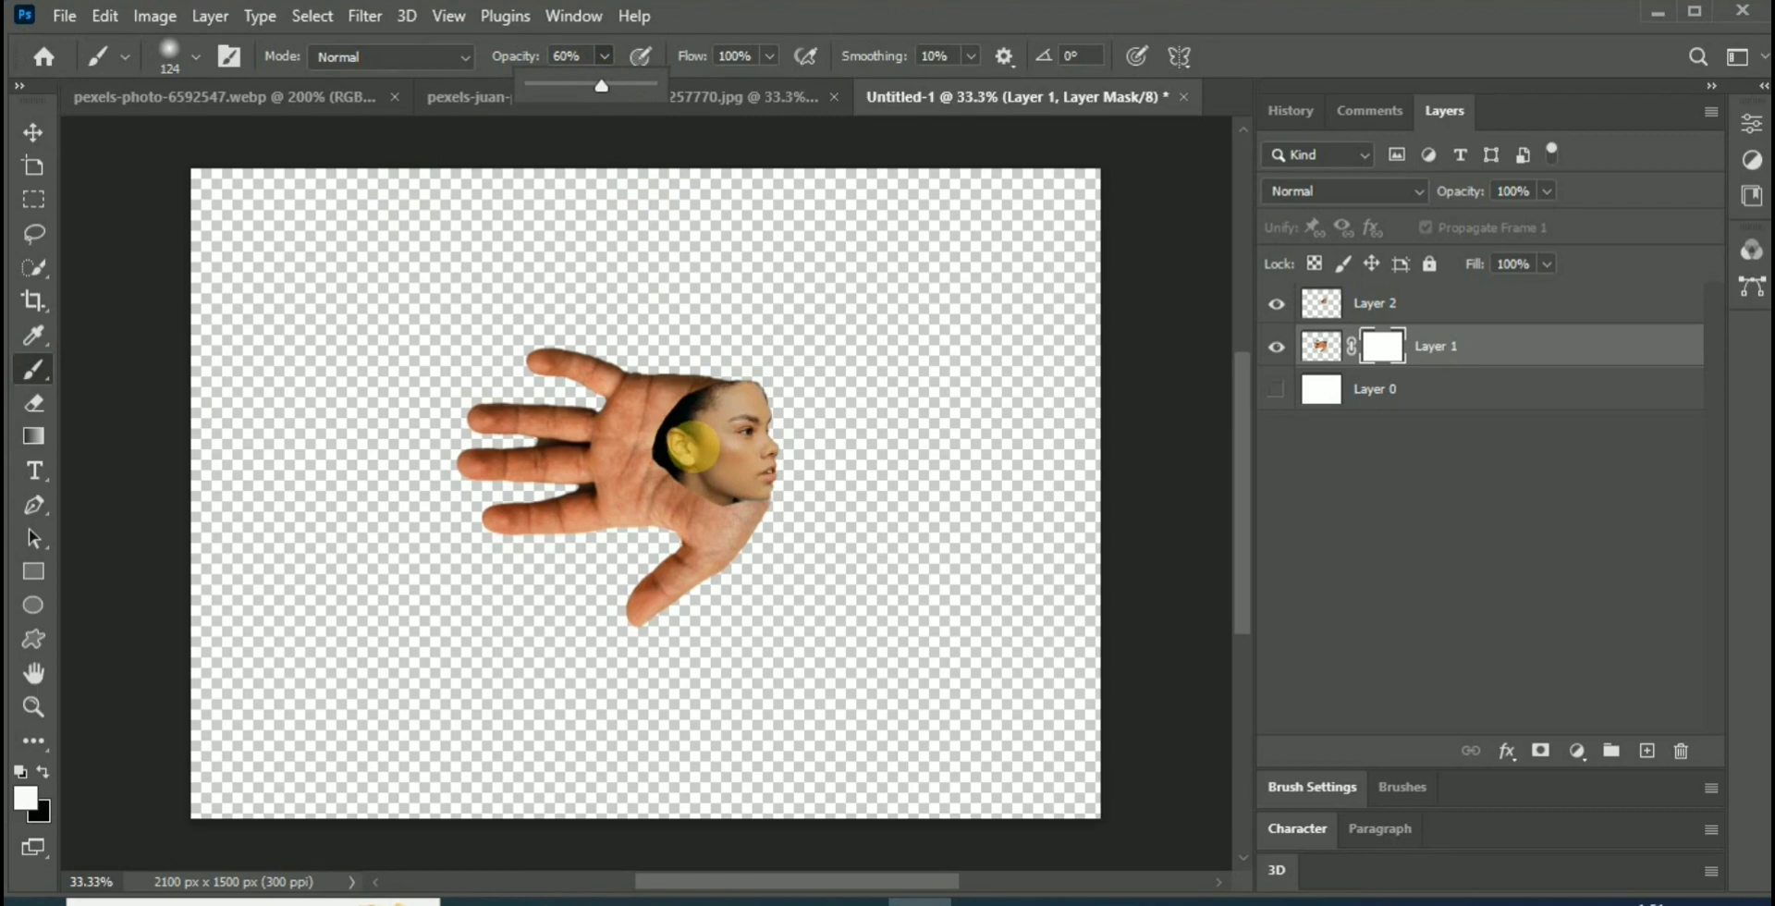
pyautogui.click(750, 395)
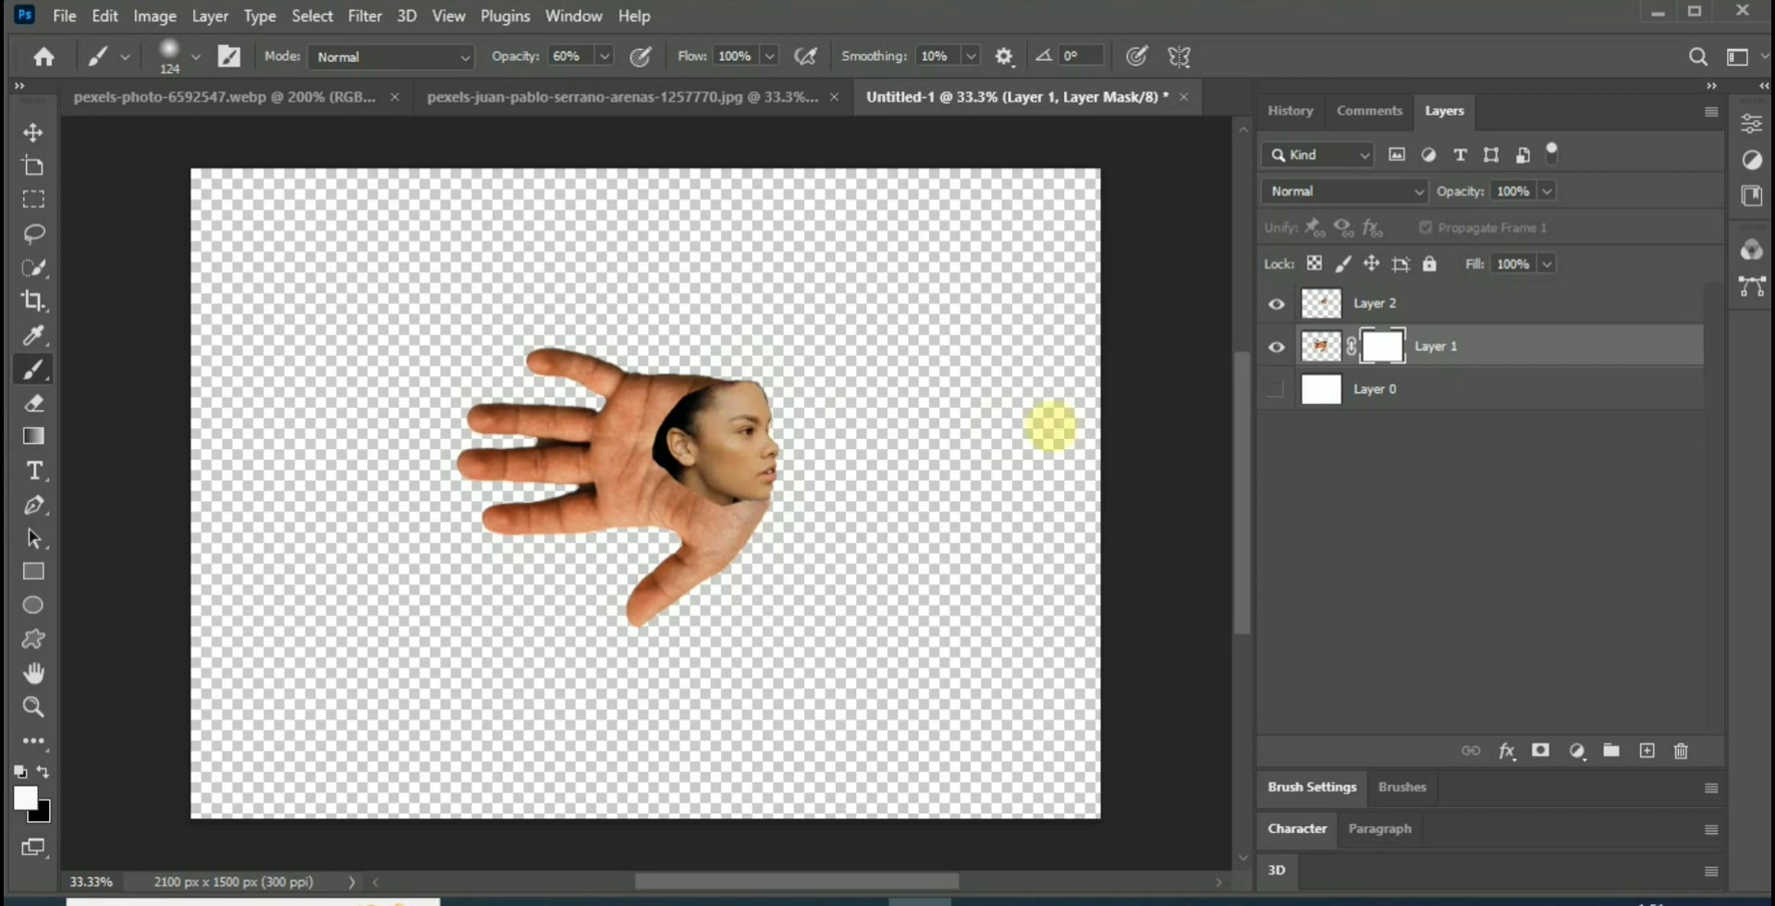
# Add a layer mask to the face on Layer 2 and paint black over the hair, ear and back of the head.
pyautogui.click(1395, 302)
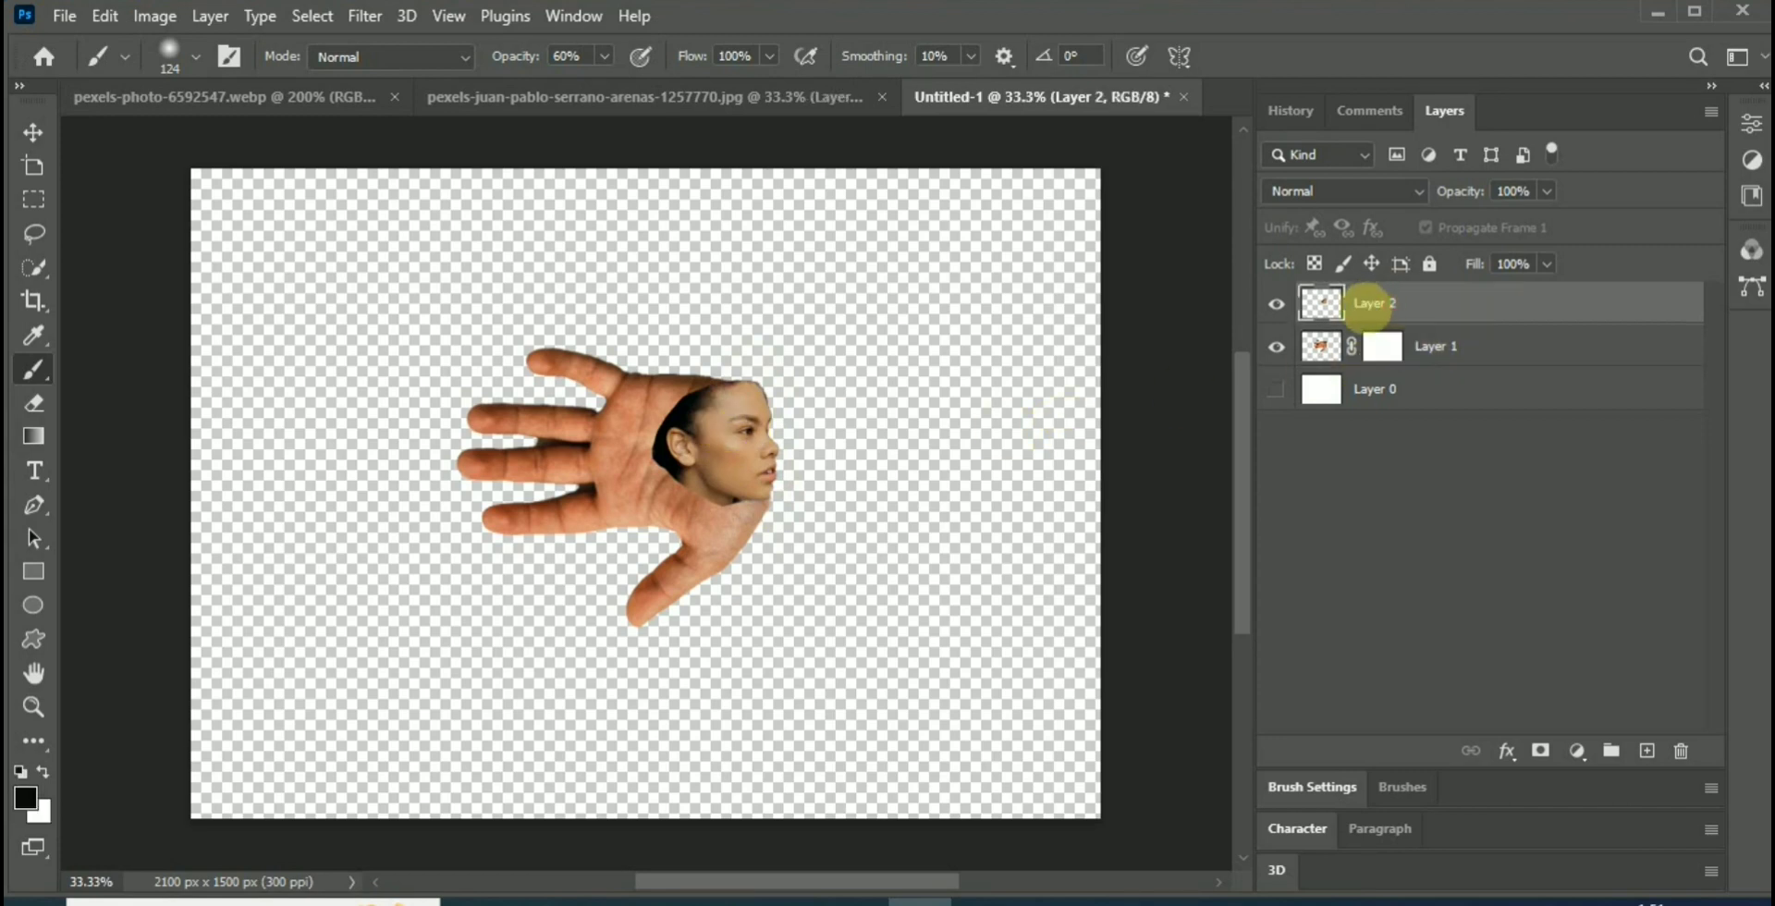
pyautogui.click(1539, 750)
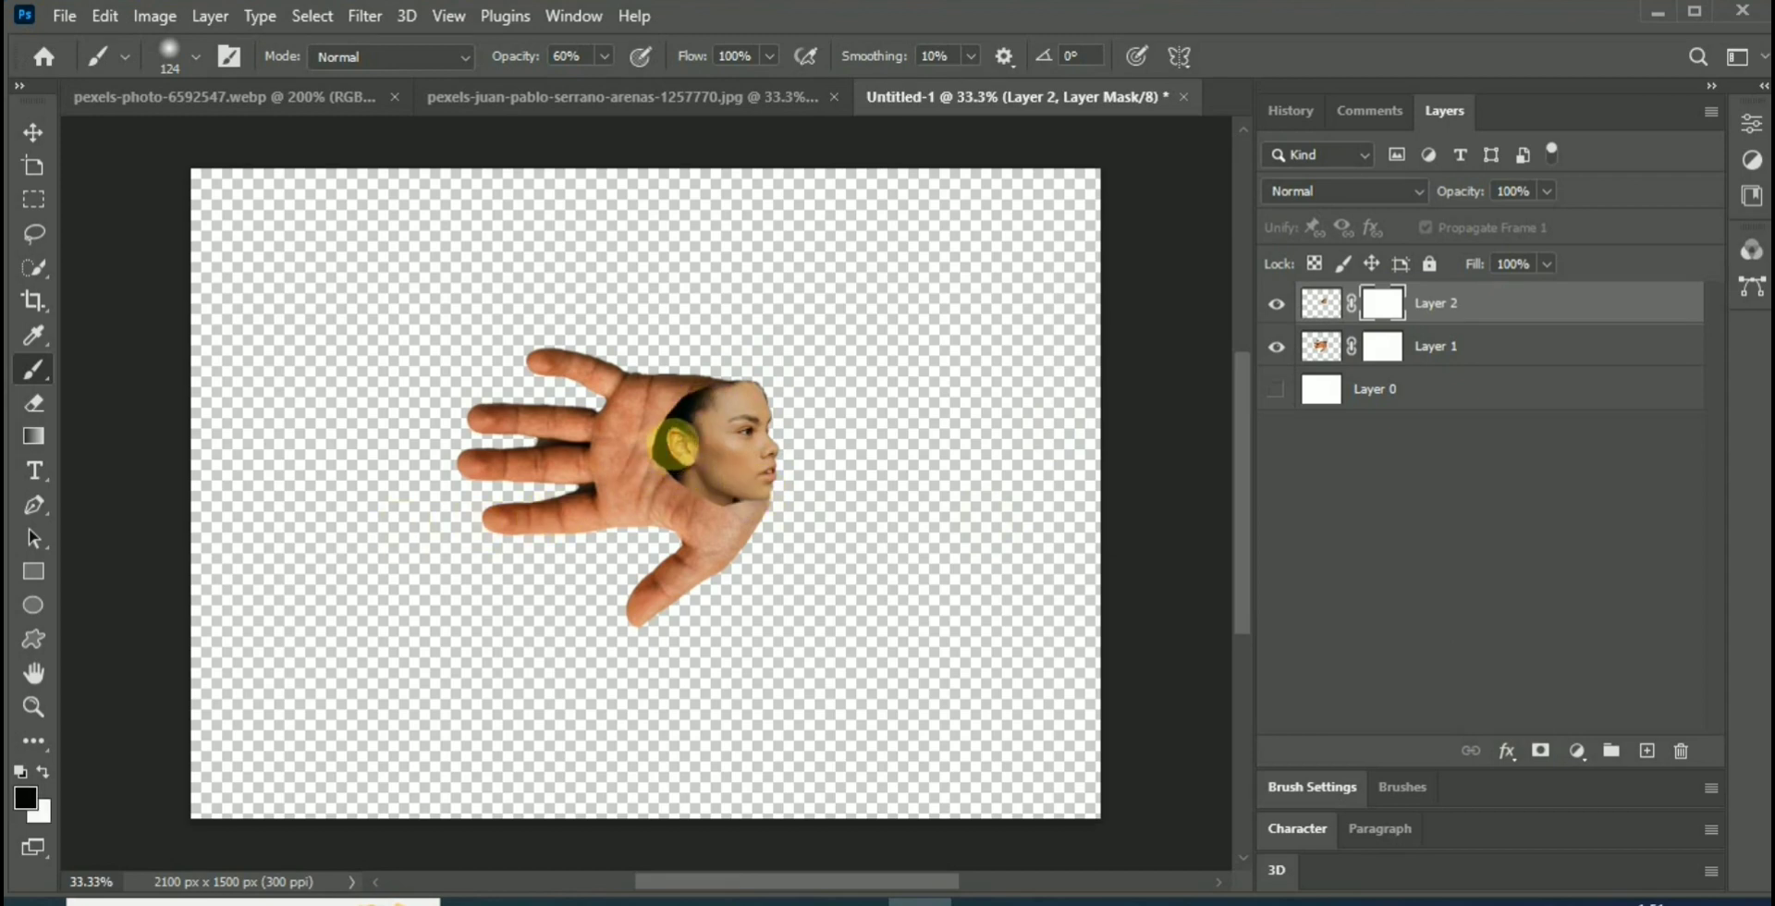
pyautogui.click(691, 418)
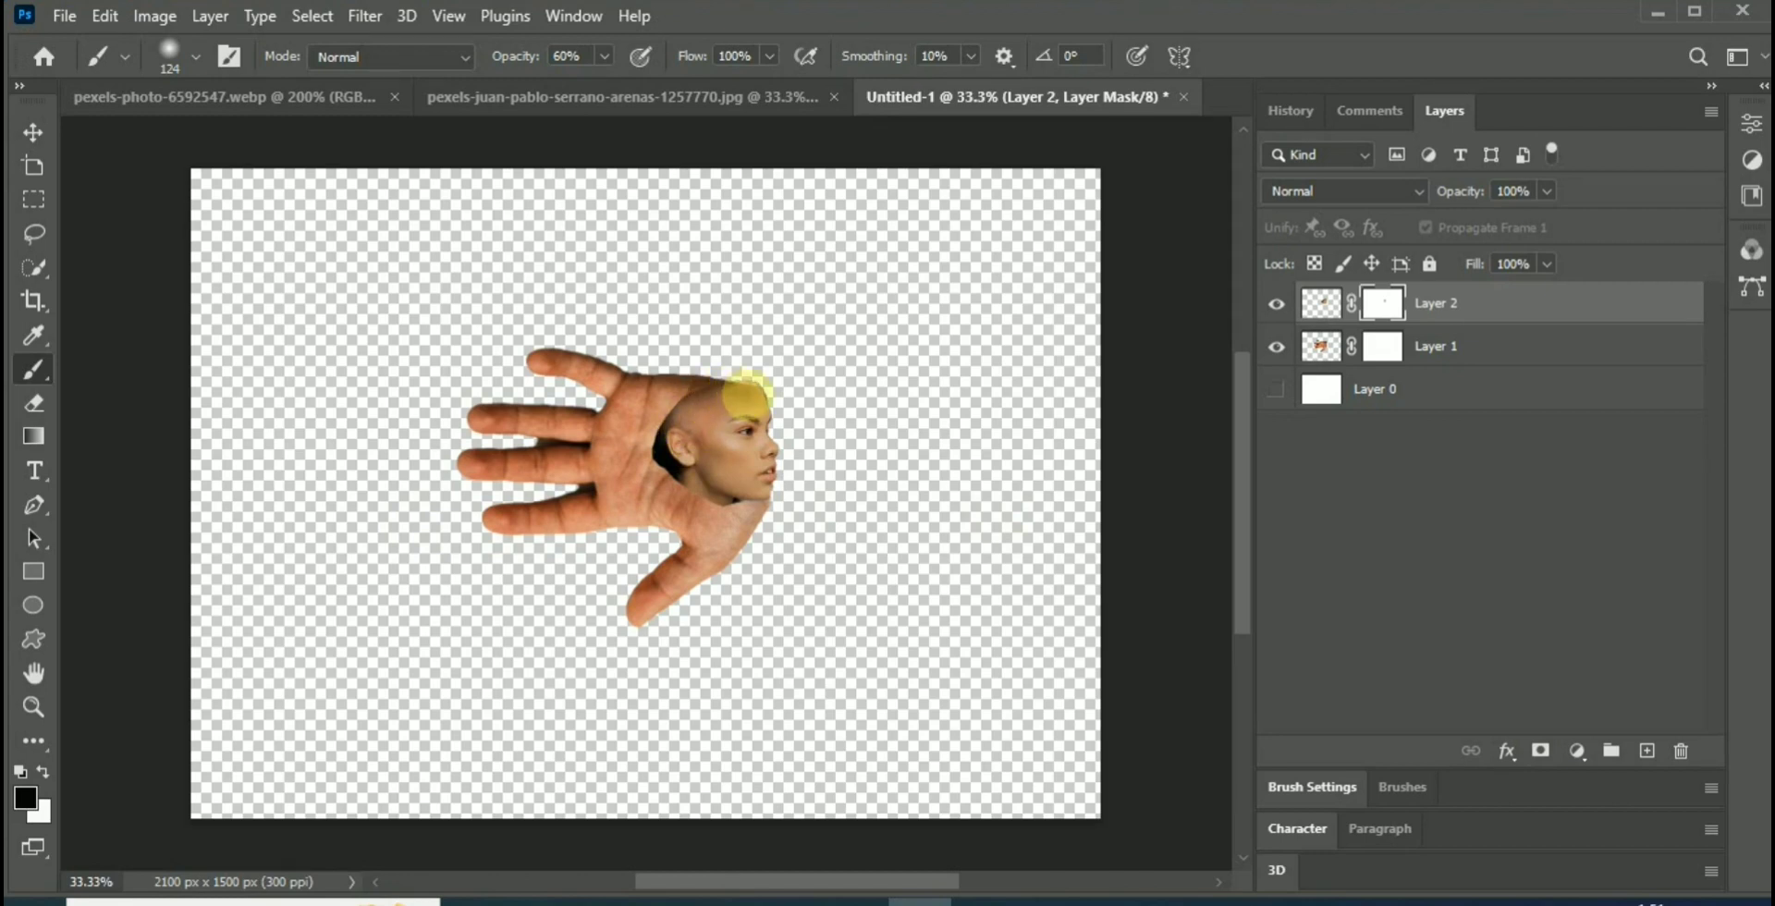
pyautogui.moveTo(713, 395)
pyautogui.mouseDown()
pyautogui.moveTo(638, 397)
pyautogui.moveTo(673, 464)
pyautogui.moveTo(670, 431)
pyautogui.moveTo(666, 483)
pyautogui.moveTo(658, 408)
pyautogui.moveTo(684, 405)
pyautogui.moveTo(691, 499)
pyautogui.moveTo(746, 510)
pyautogui.moveTo(714, 514)
pyautogui.mouseUp()
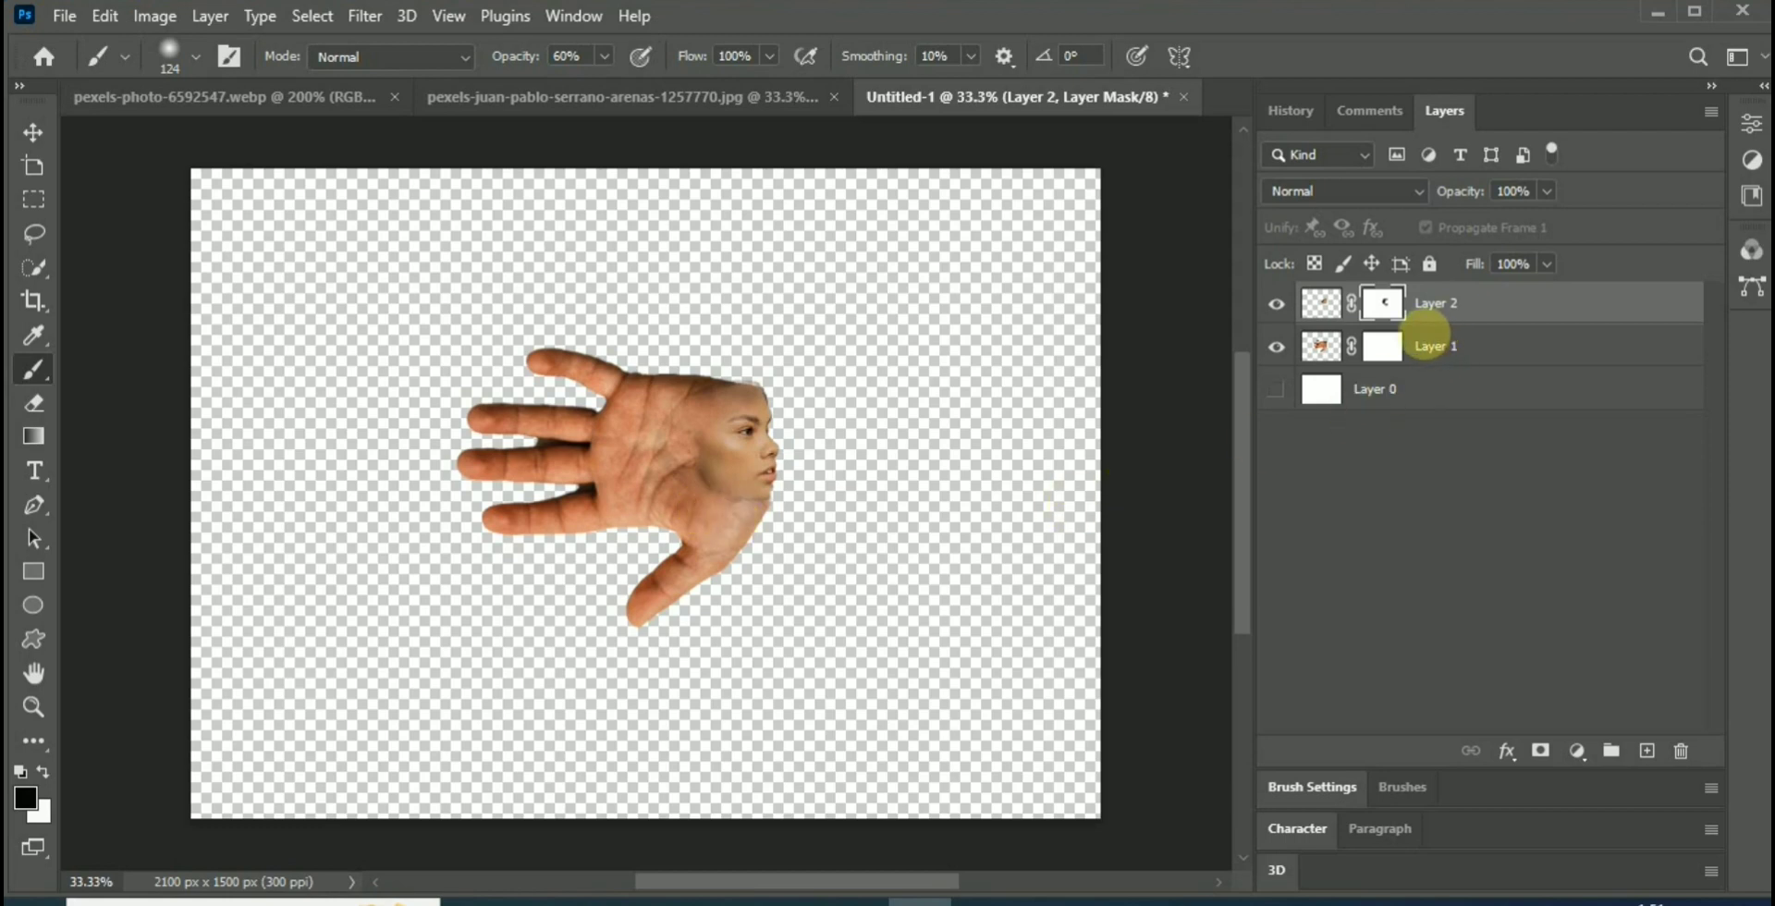
# Touch up the hand's mask on Layer 1 around the woman's cheek, painting white to restore the area.
pyautogui.click(1391, 348)
pyautogui.click(1384, 346)
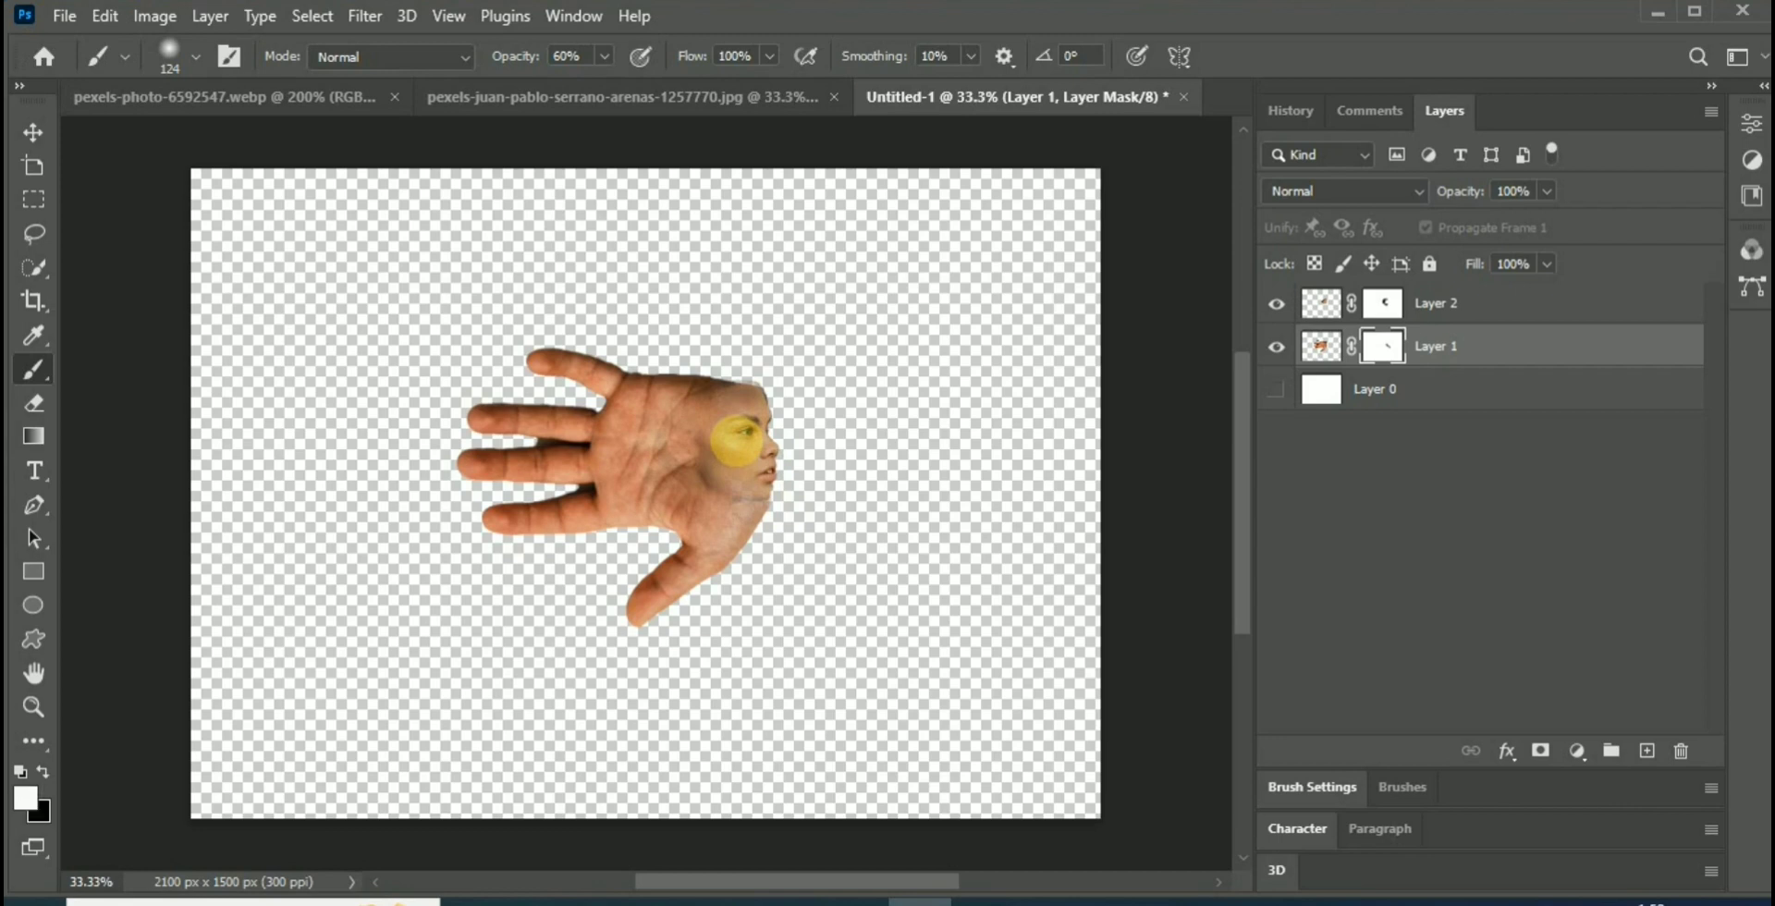
pyautogui.rightClick(737, 425)
pyautogui.press('Escape')
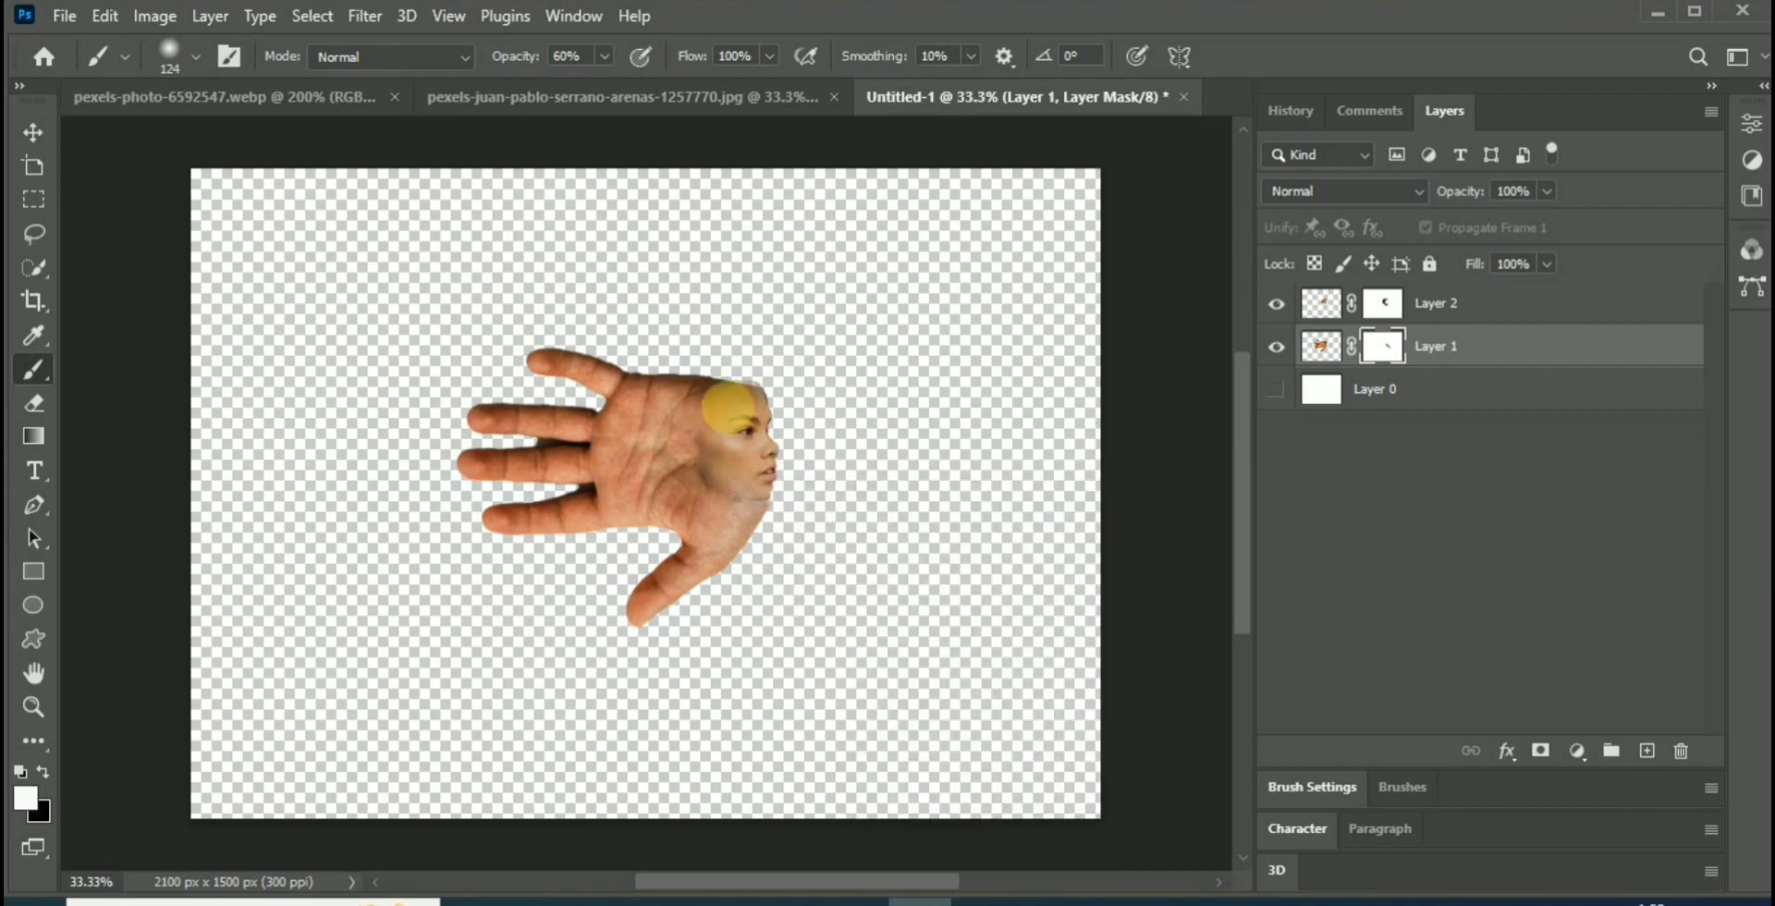
pyautogui.click(735, 454)
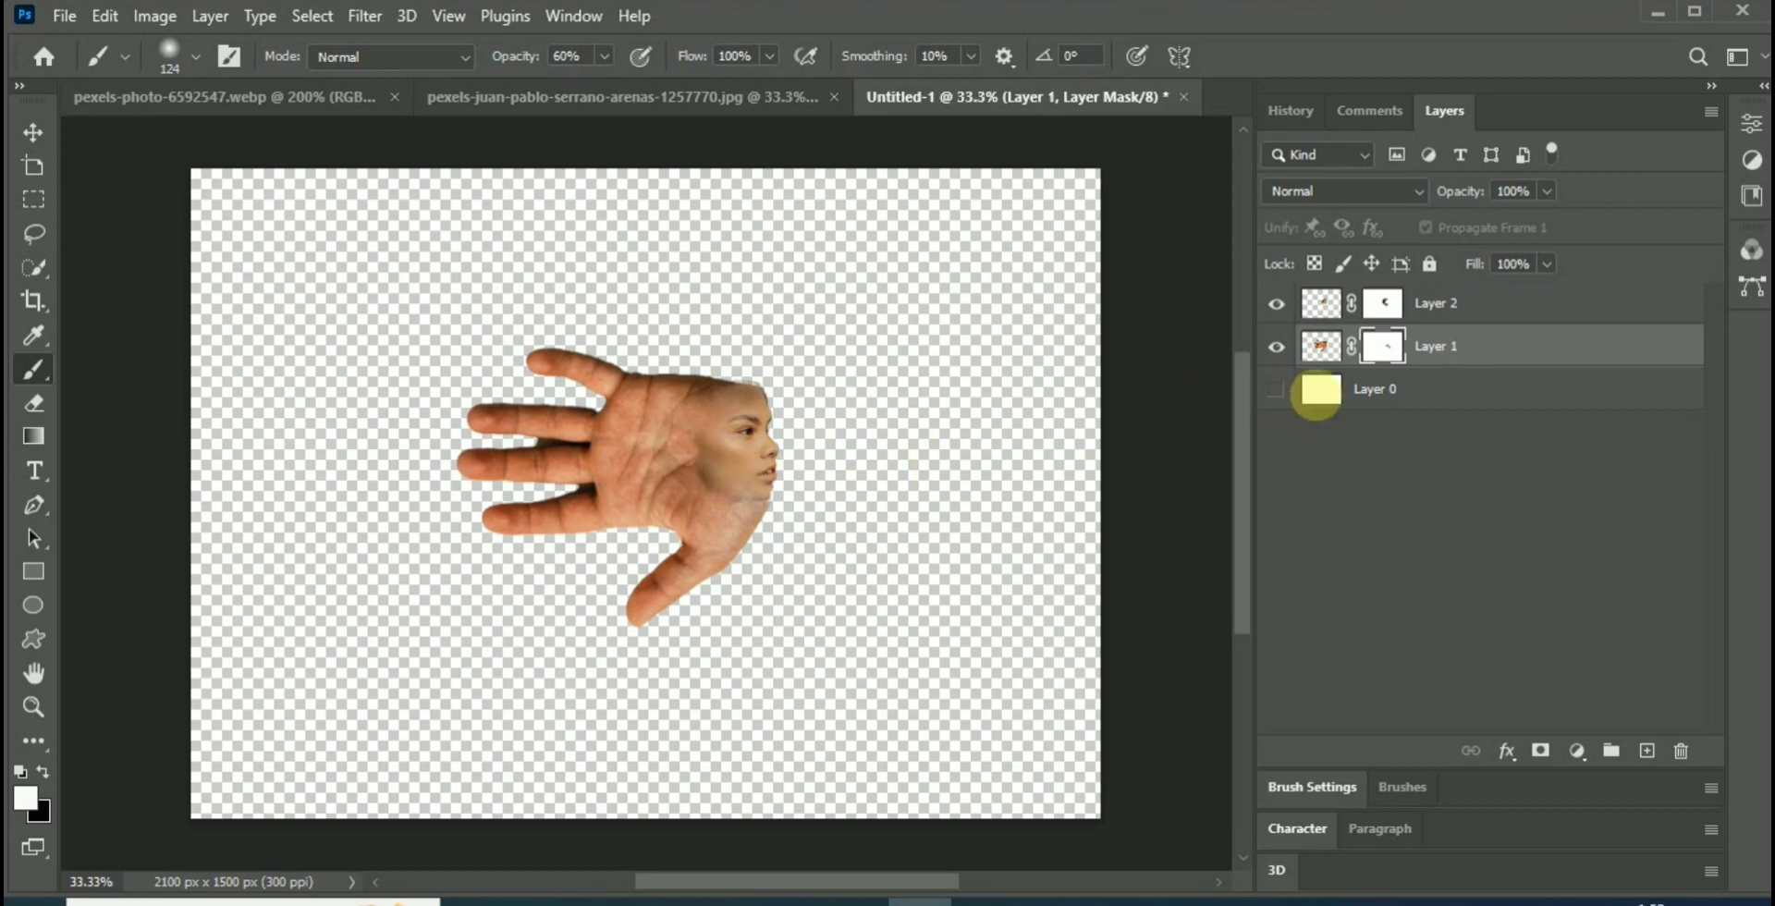
# Refine the Layer 2 mask with black strokes along the cheek, jaw and forehead to blend the face into the palm.
pyautogui.click(1384, 299)
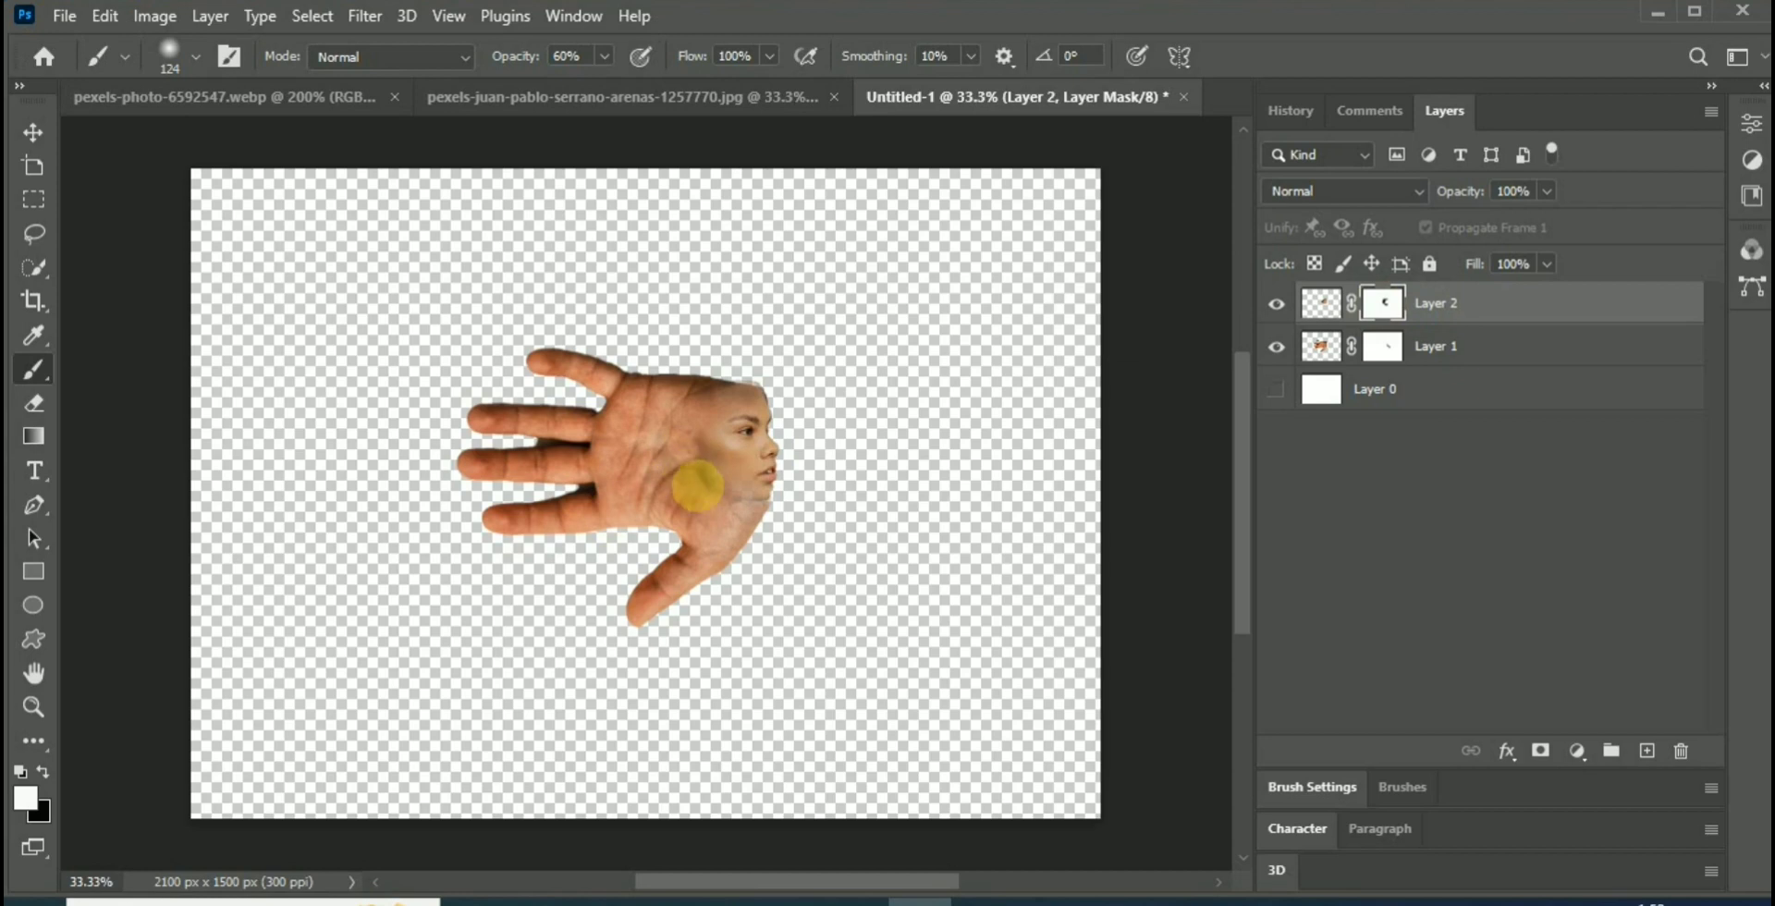
pyautogui.moveTo(699, 490); pyautogui.dragTo(669, 477)
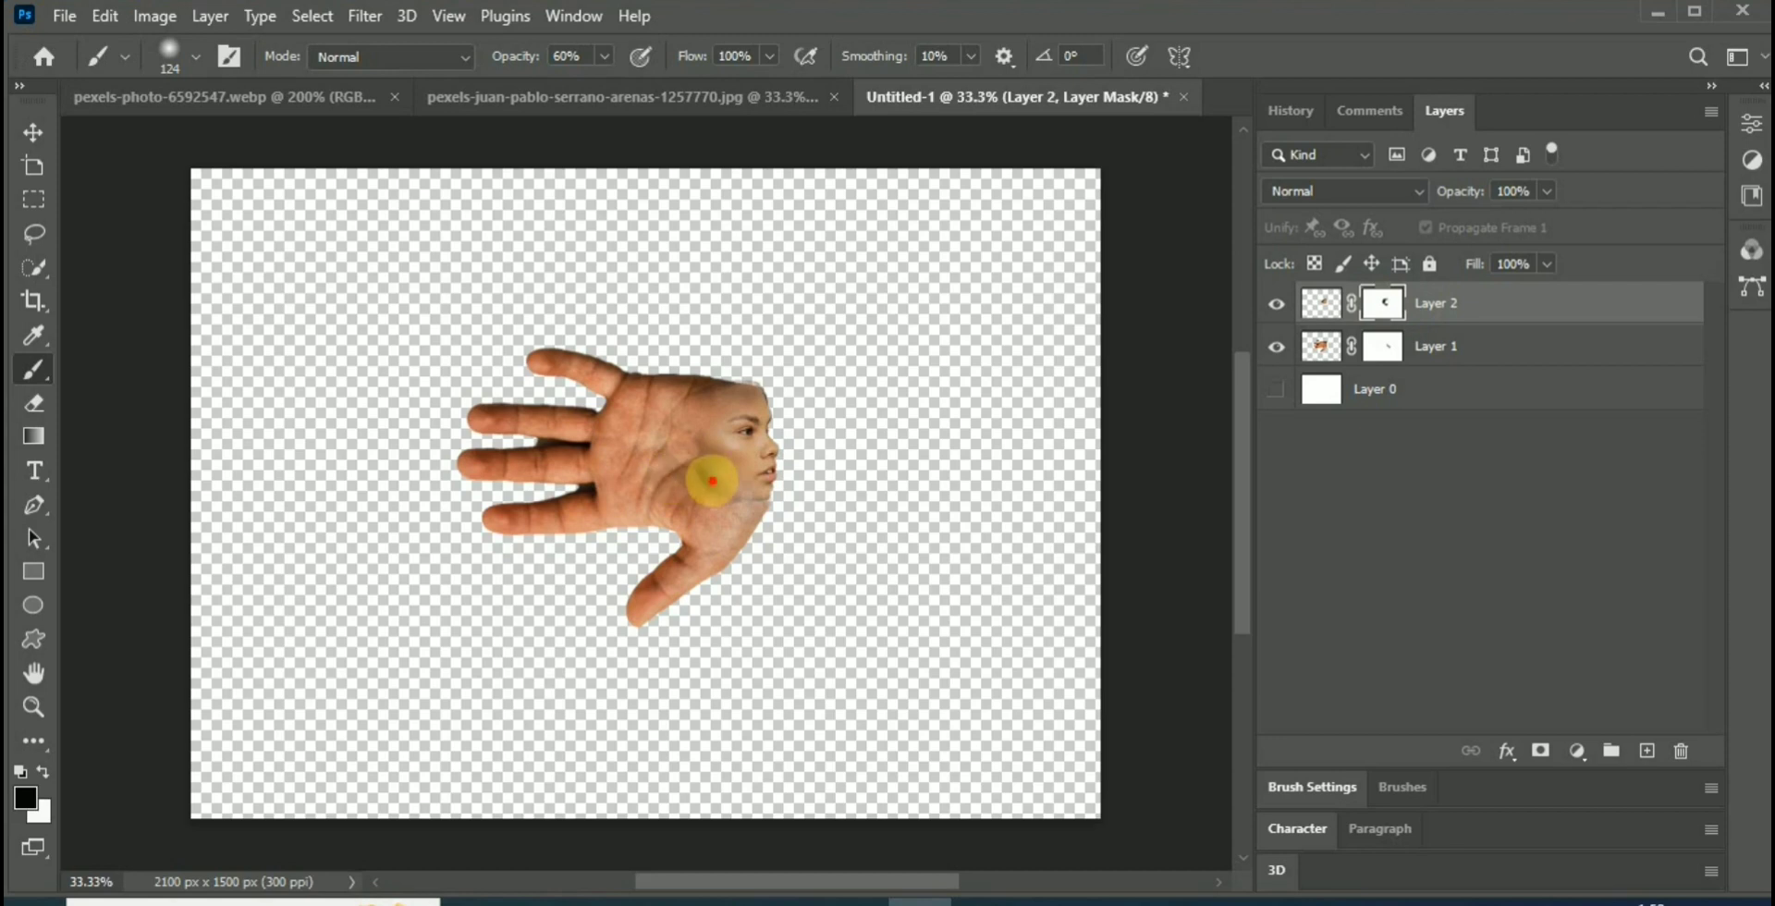
pyautogui.moveTo(712, 481); pyautogui.dragTo(697, 482)
pyautogui.moveTo(698, 489); pyautogui.dragTo(708, 479)
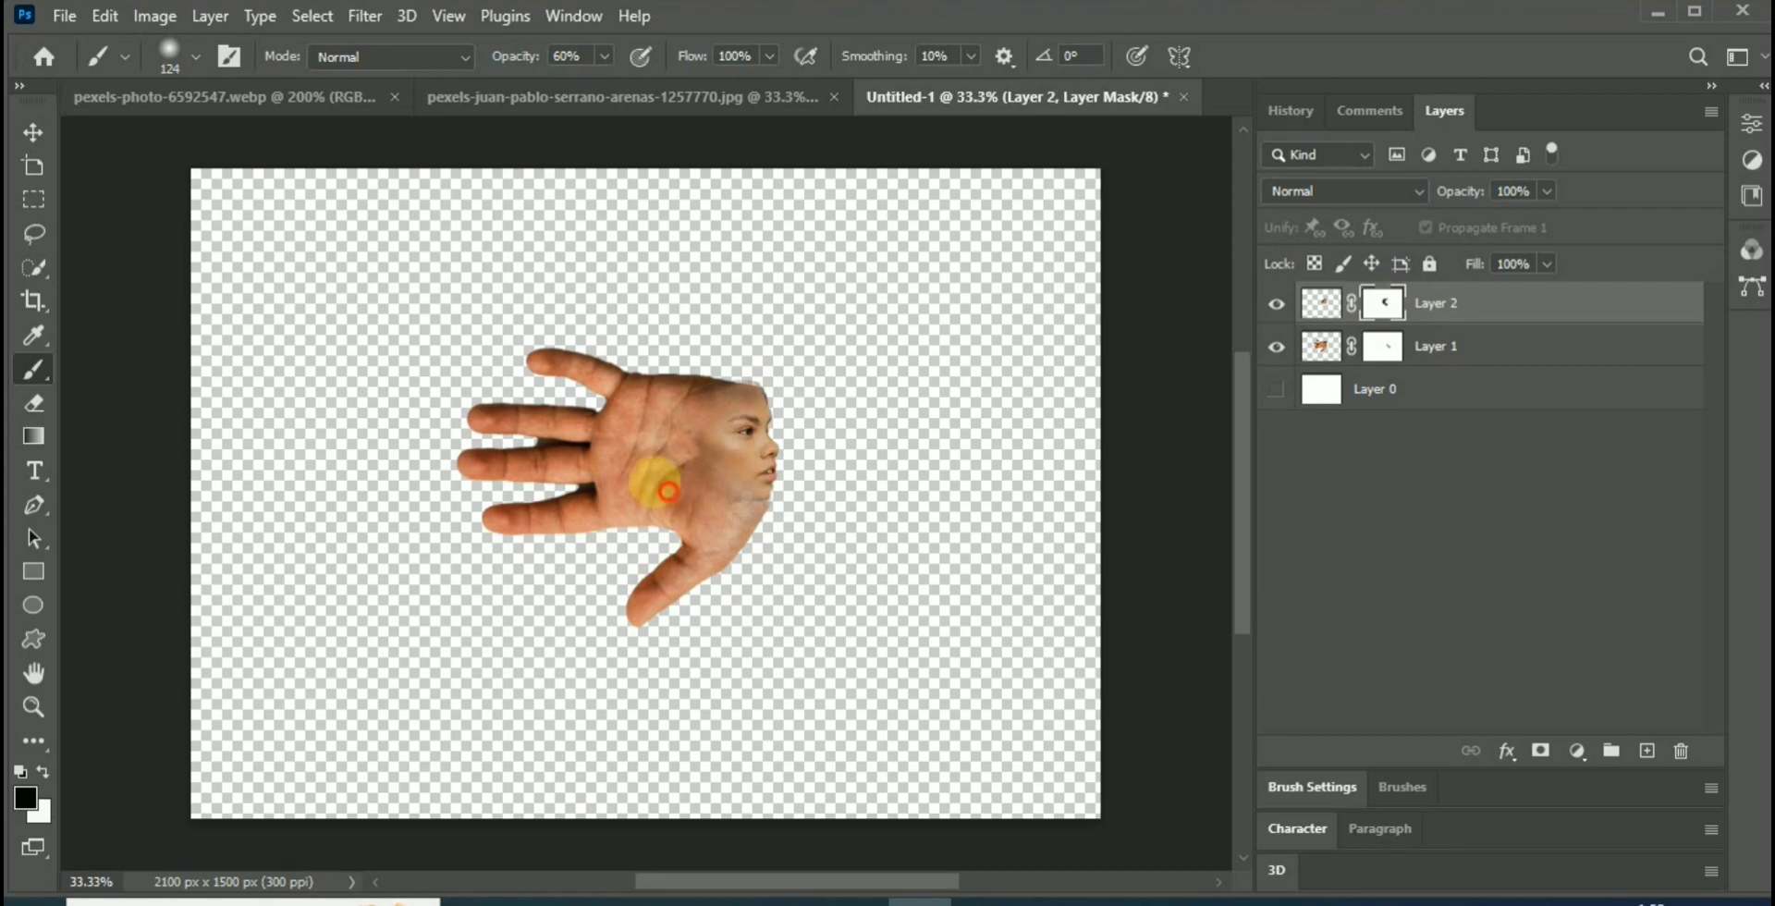
pyautogui.click(695, 386)
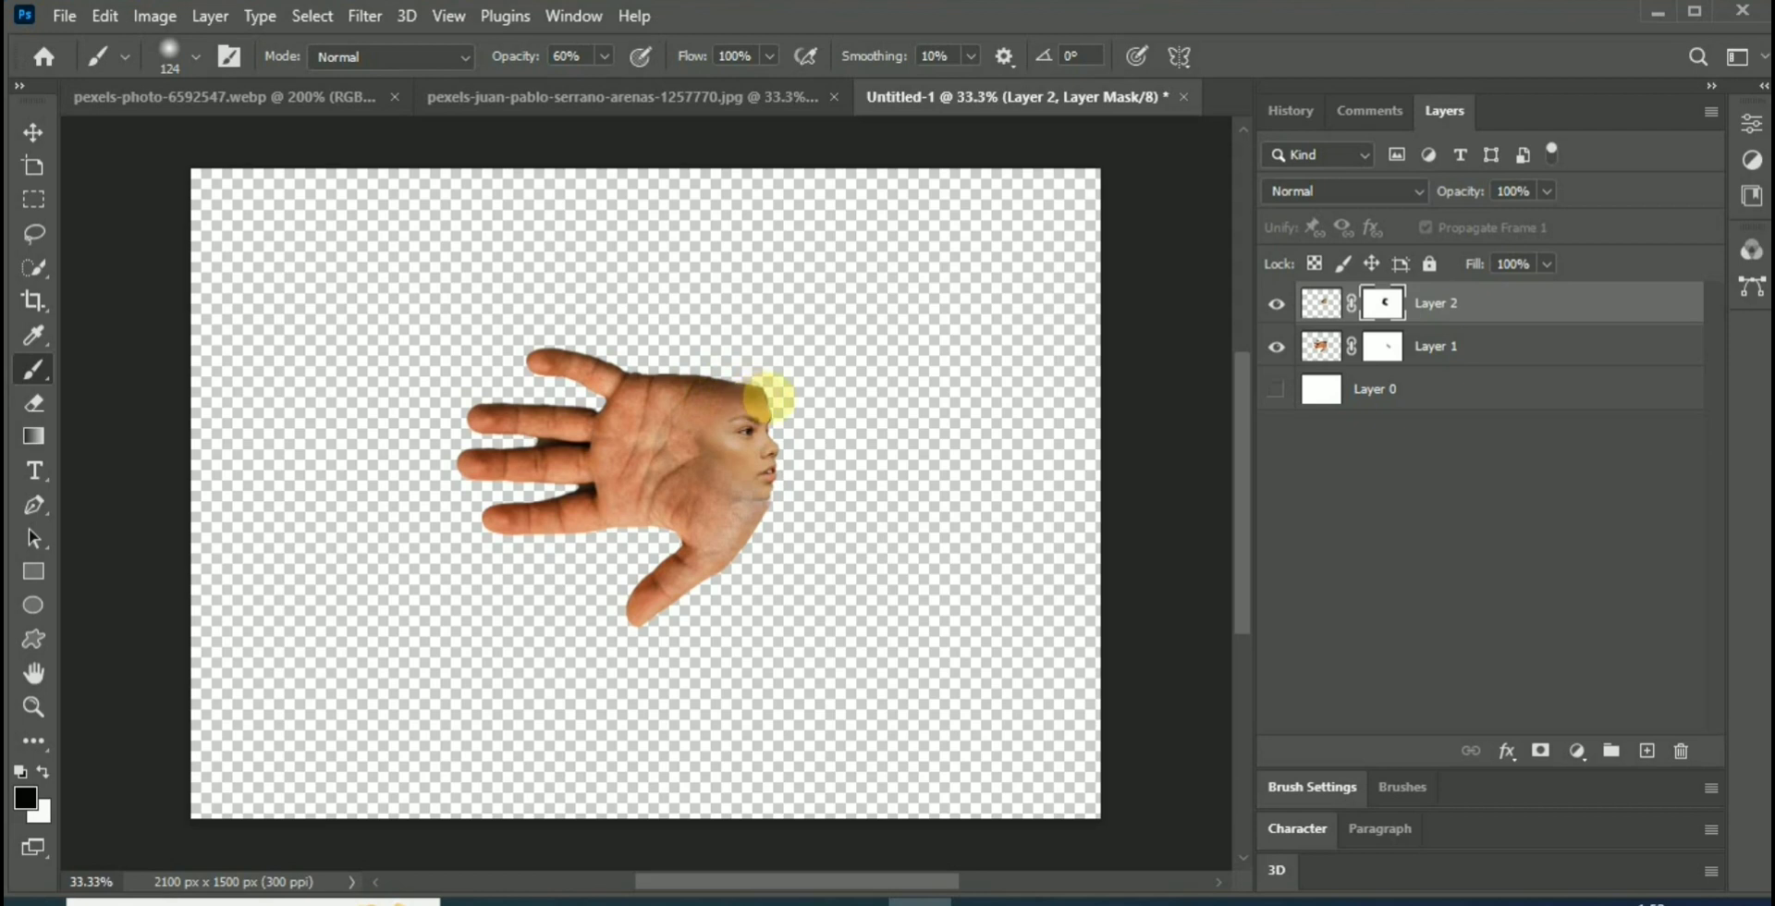
pyautogui.moveTo(751, 517)
pyautogui.mouseDown()
pyautogui.moveTo(721, 512)
pyautogui.moveTo(754, 462)
pyautogui.moveTo(740, 384)
pyautogui.mouseUp()
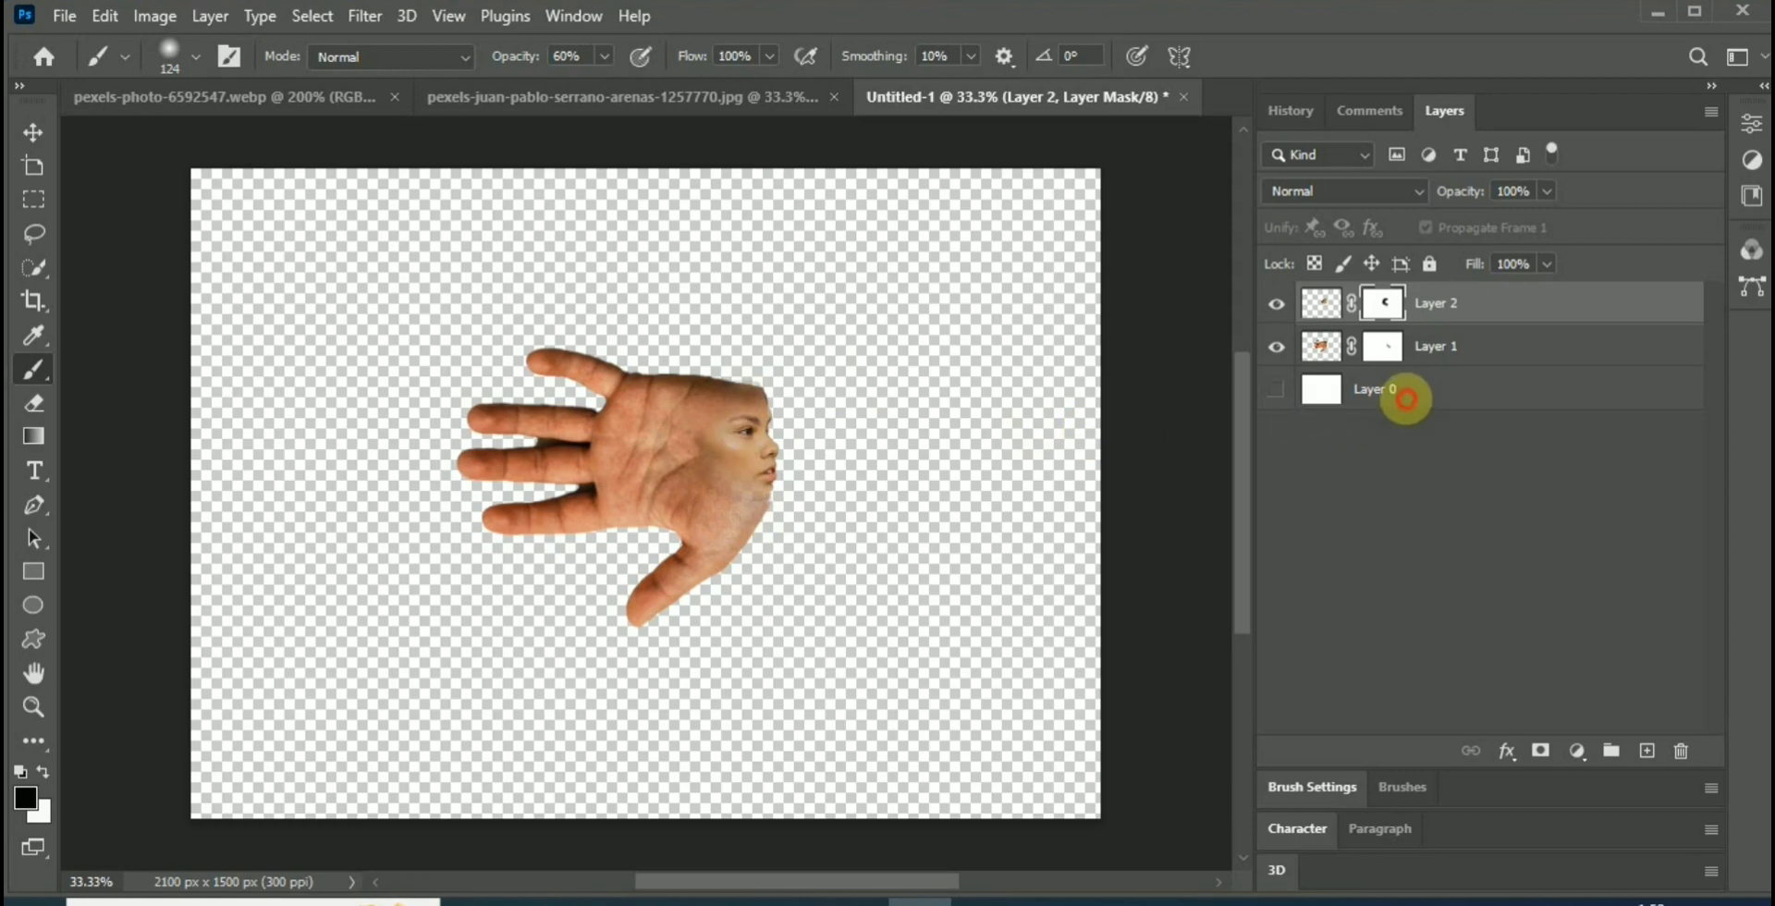
# Show the white Layer 0 and add a Gradient Overlay layer style to it.
pyautogui.click(1406, 398)
pyautogui.click(1276, 389)
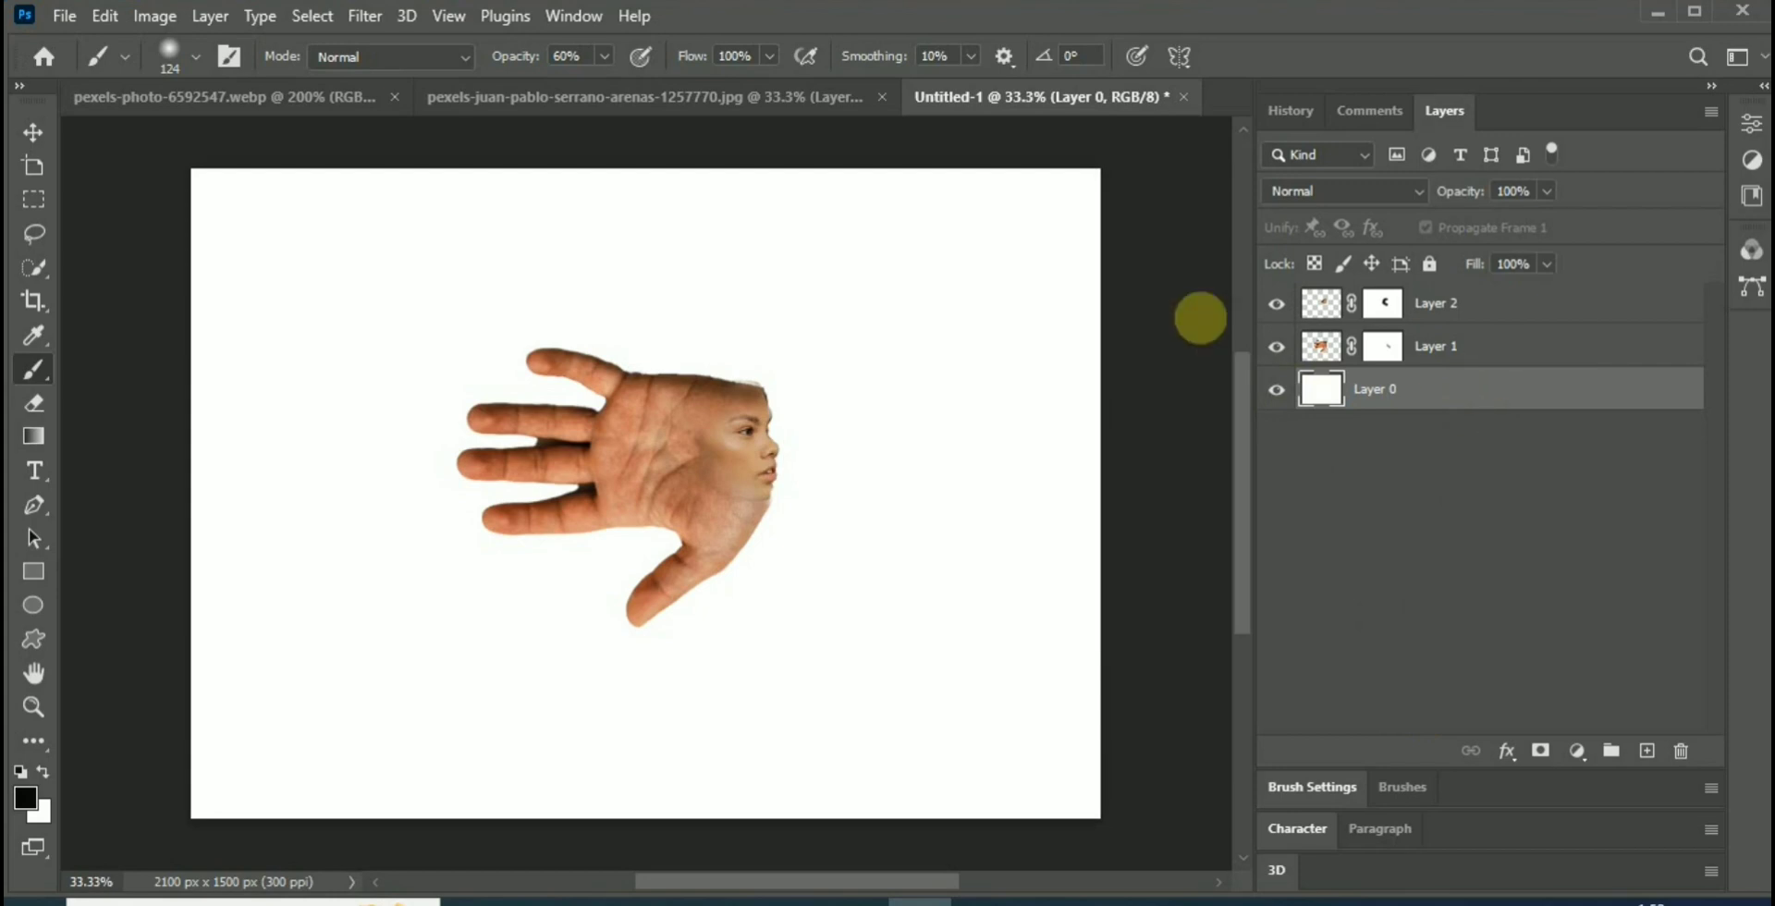
pyautogui.doubleClick(1307, 388)
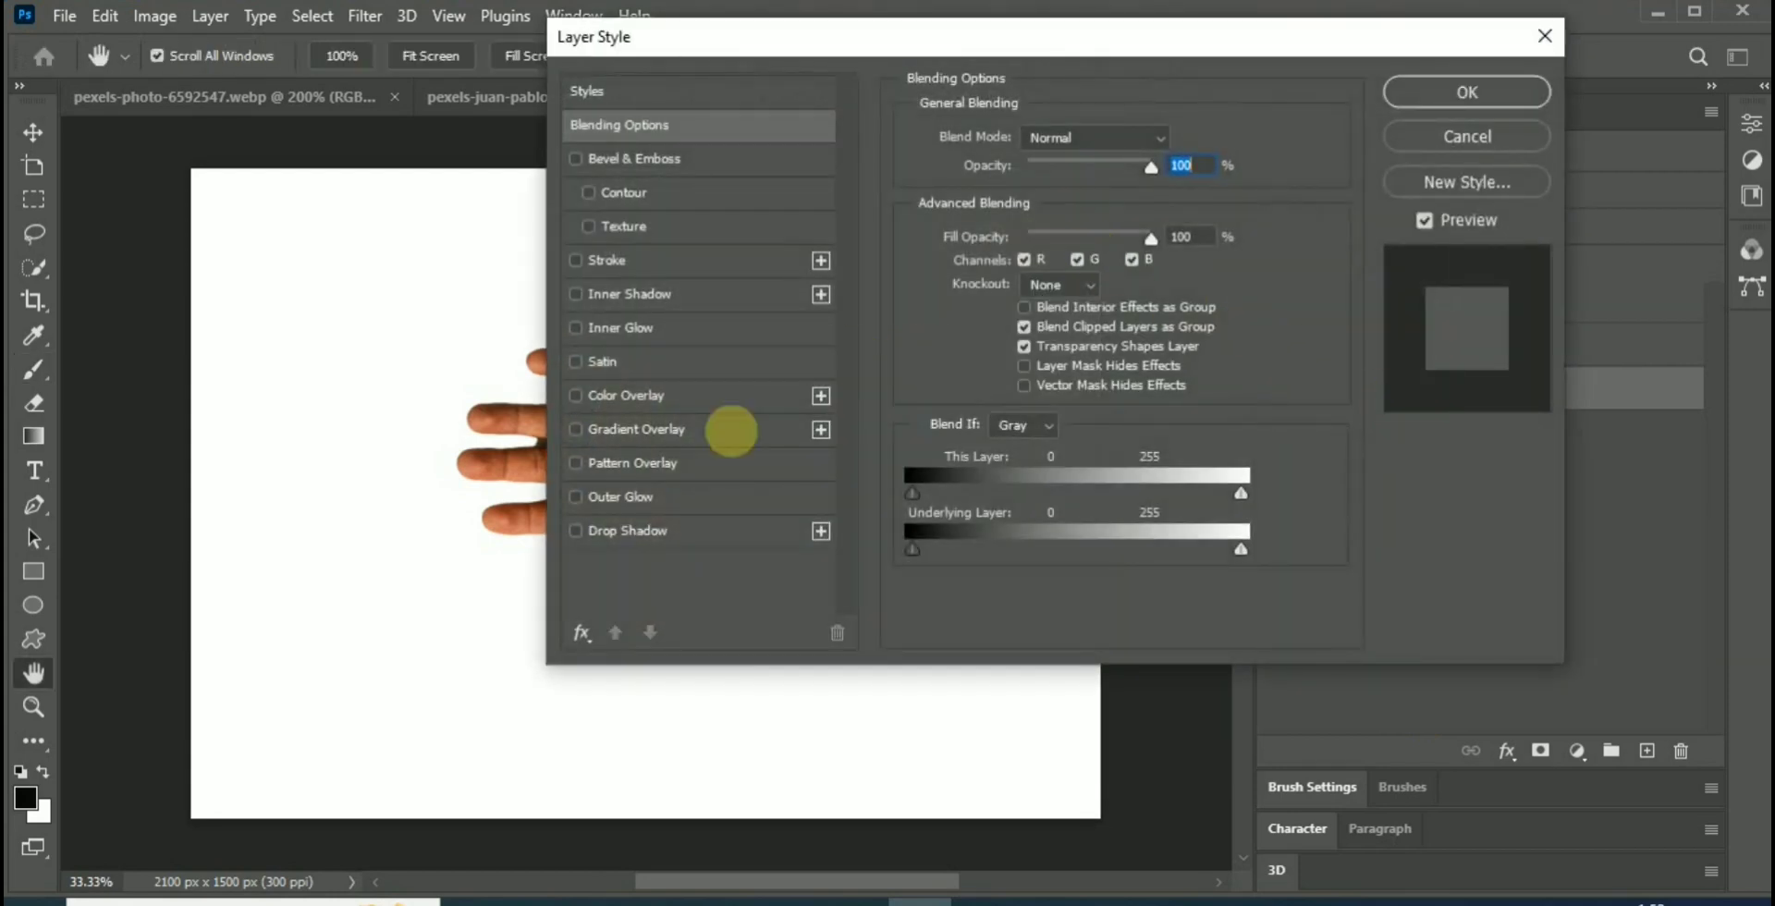
pyautogui.click(642, 430)
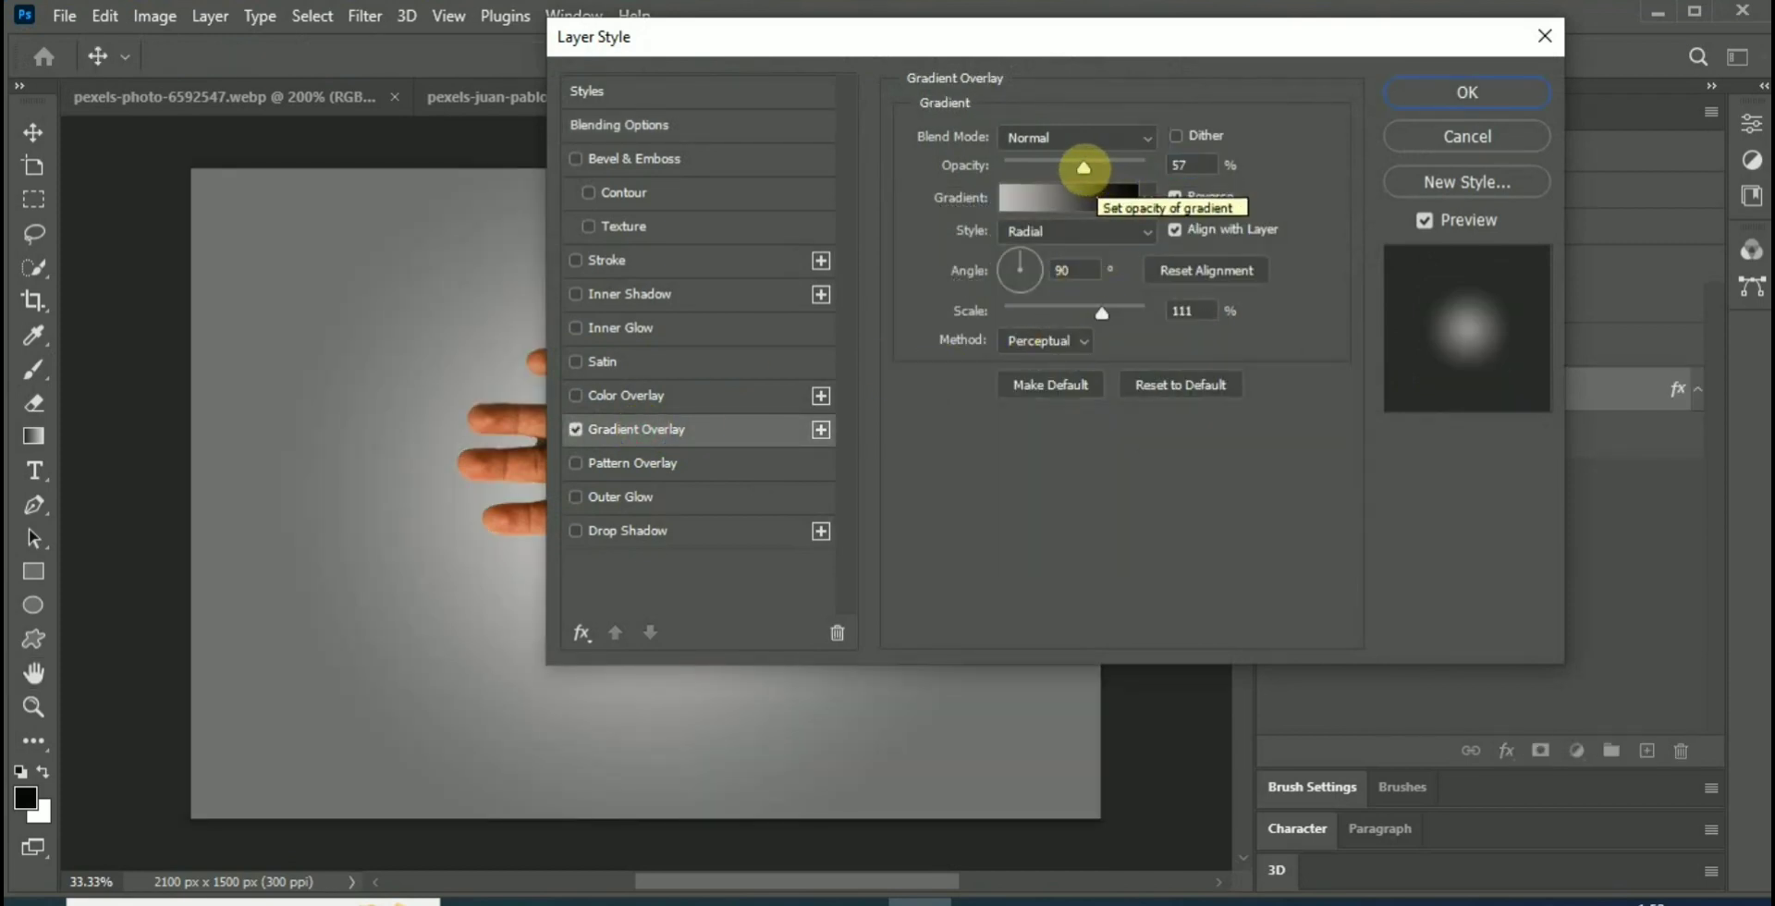
# Edit the overlay gradient, keeping the 080707 dark stop, making the light stop a darker neutral grey and leaving both opacity stops at 100%.
pyautogui.click(1089, 194)
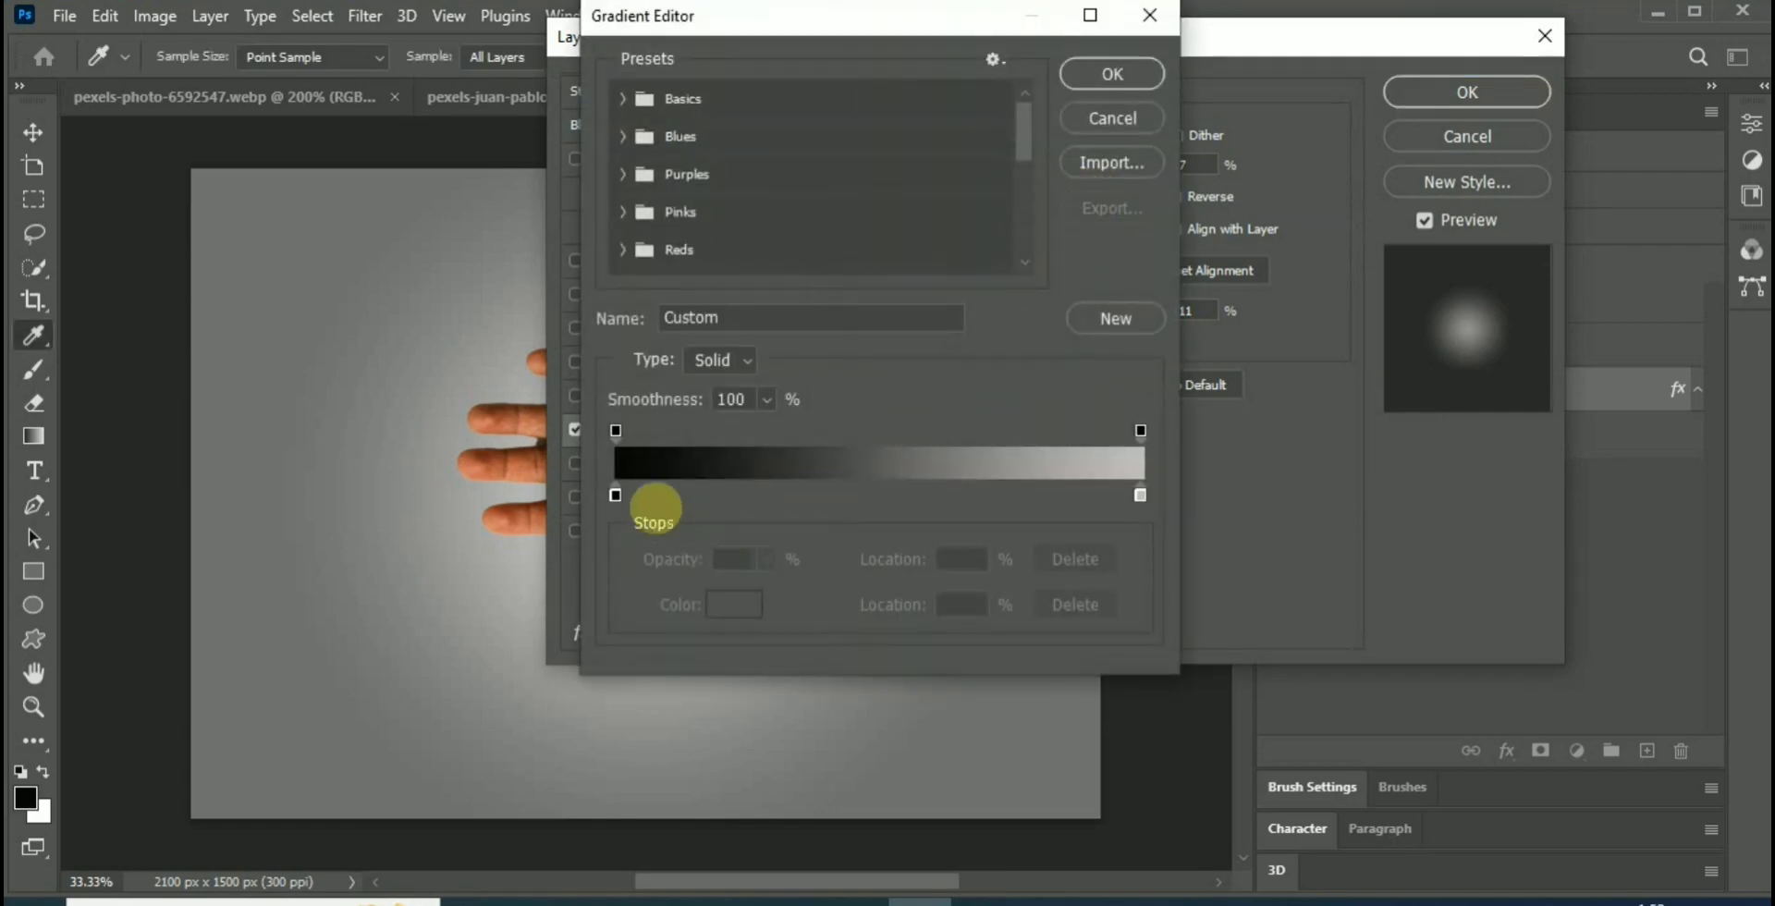
pyautogui.click(614, 494)
pyautogui.click(733, 604)
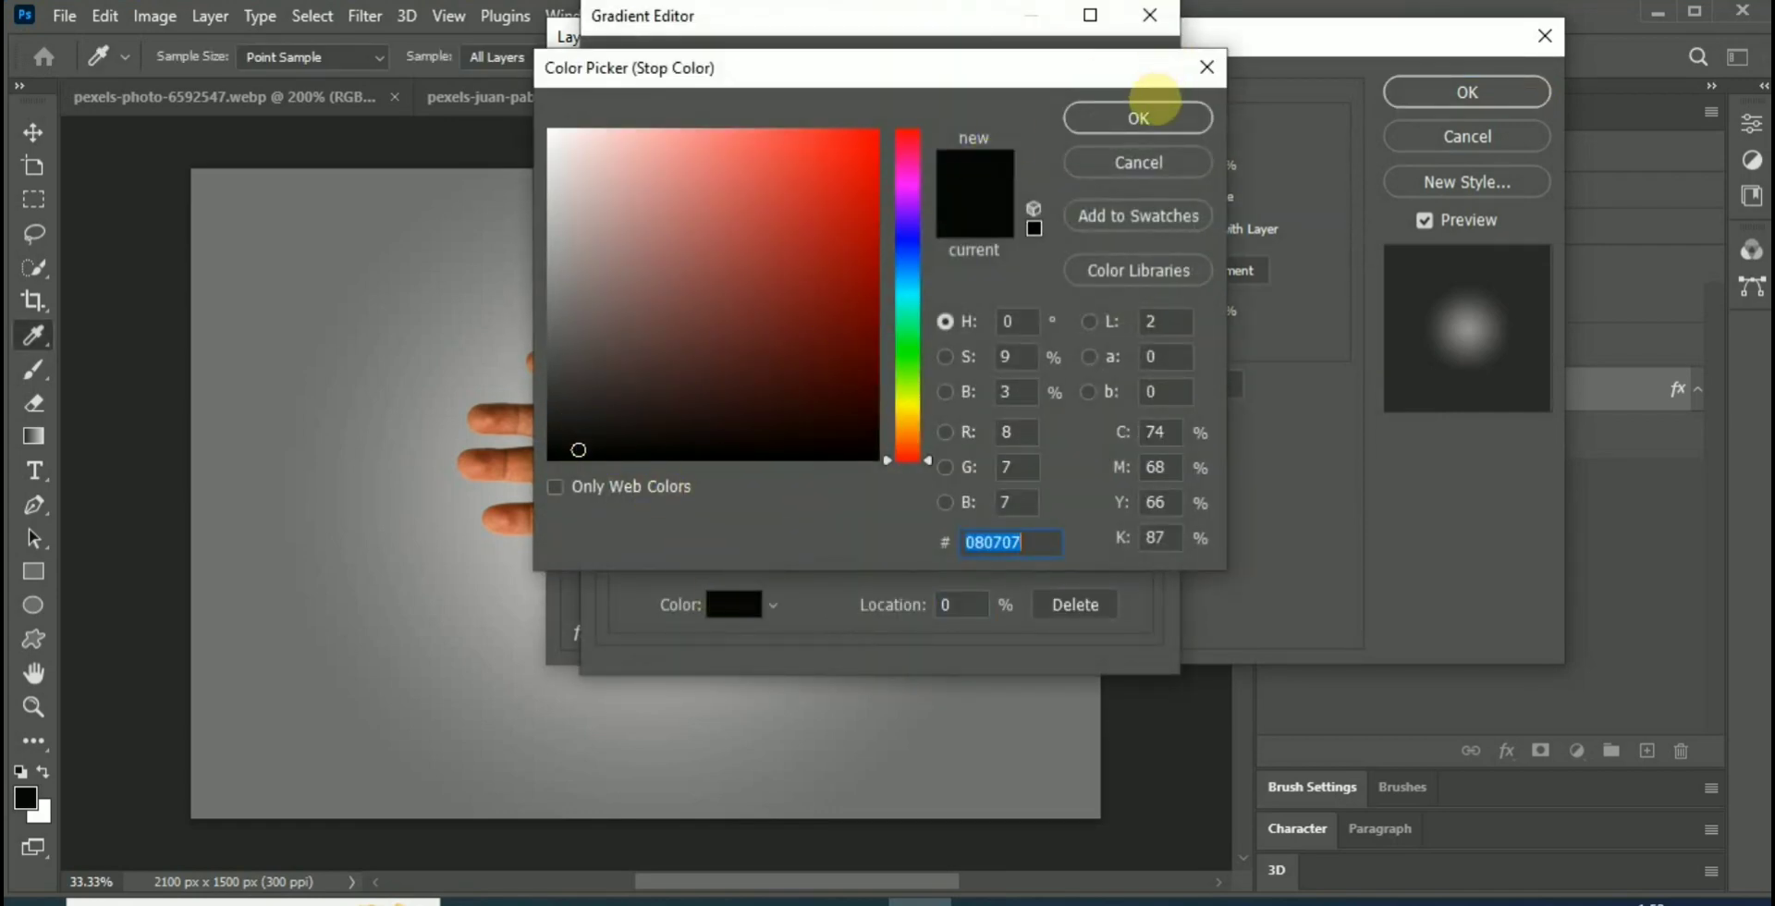
pyautogui.click(1140, 113)
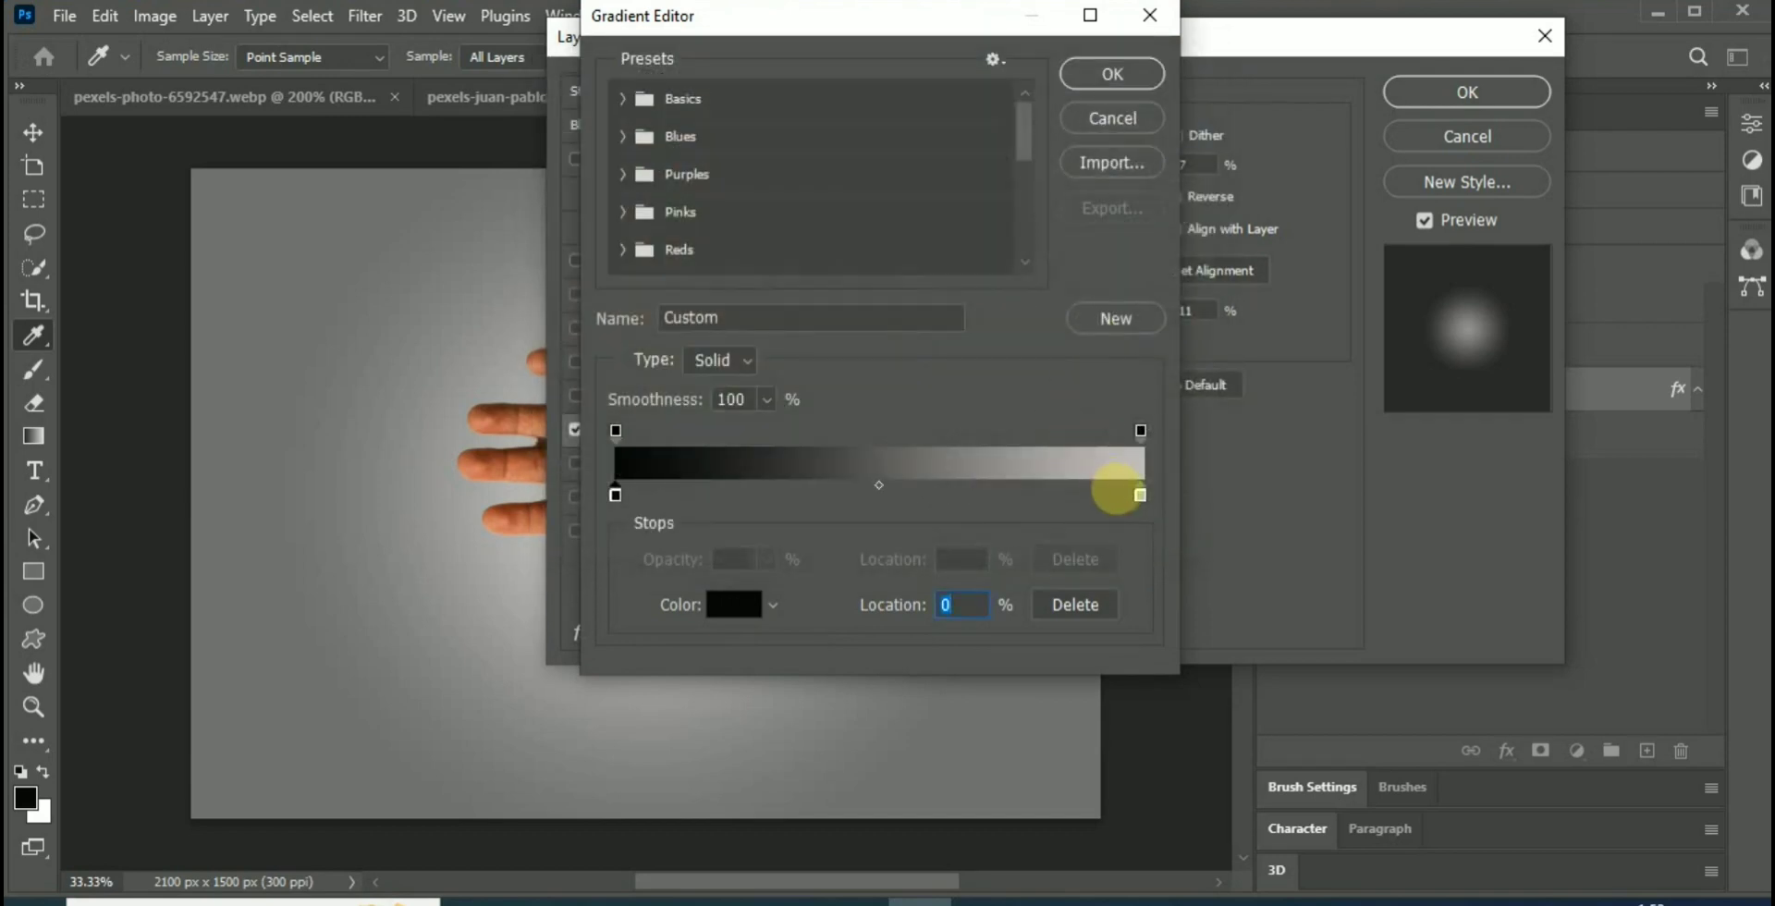
pyautogui.click(1140, 495)
pyautogui.click(733, 604)
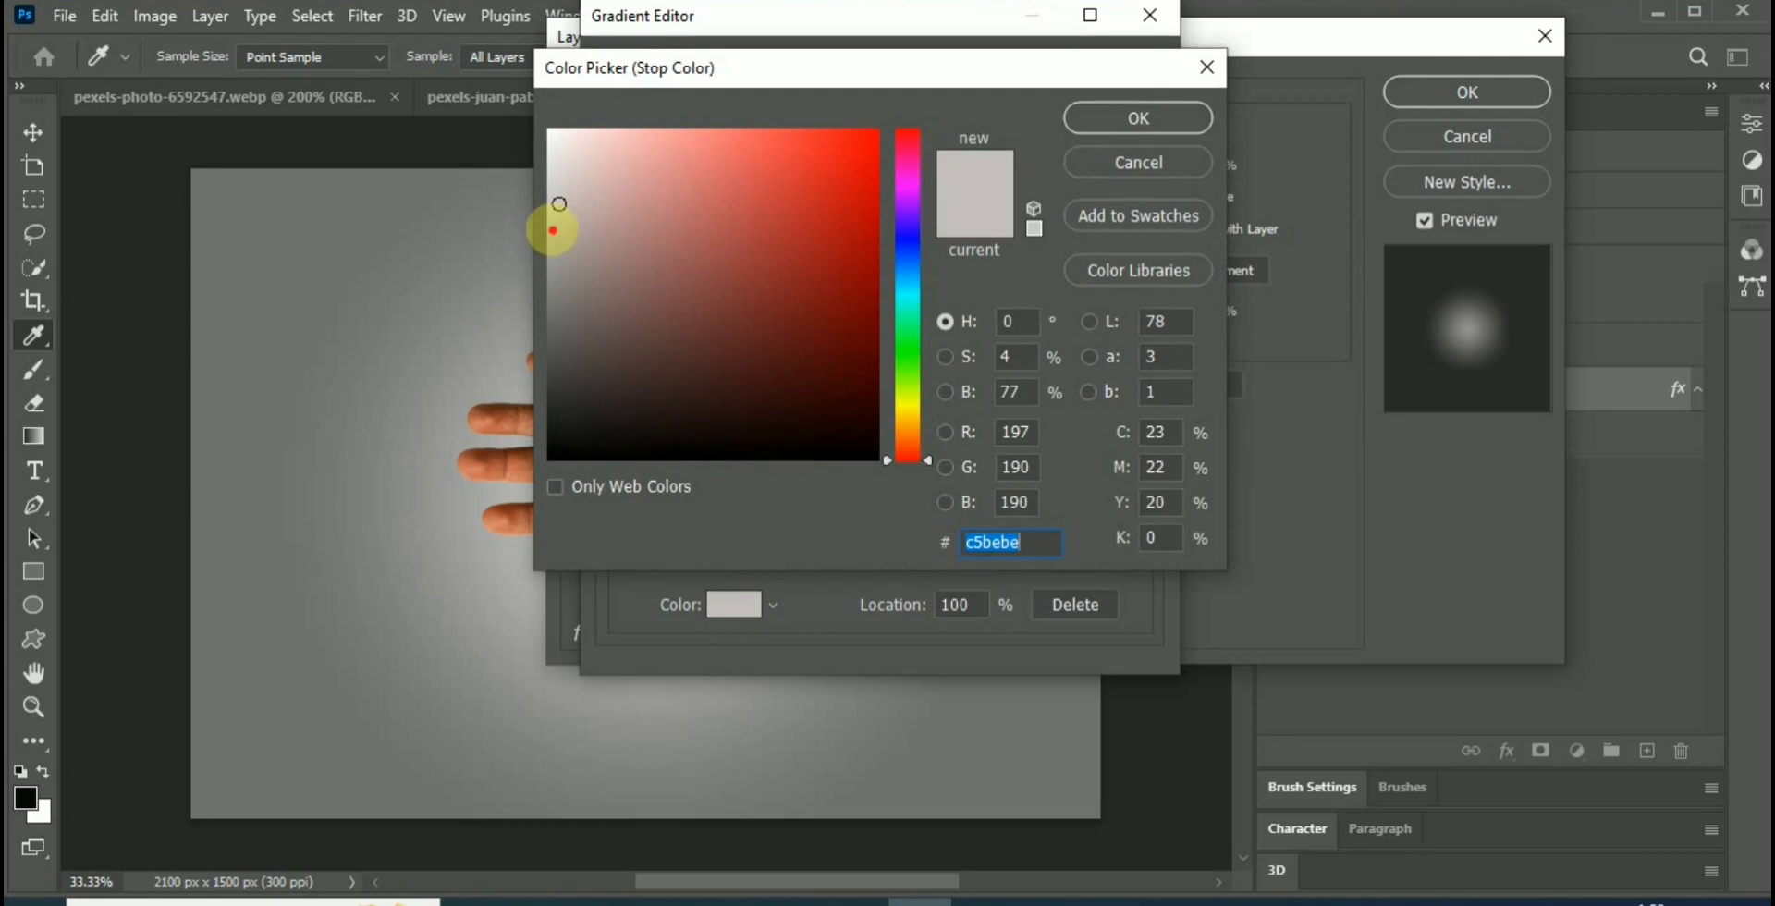
pyautogui.click(555, 230)
pyautogui.click(1090, 116)
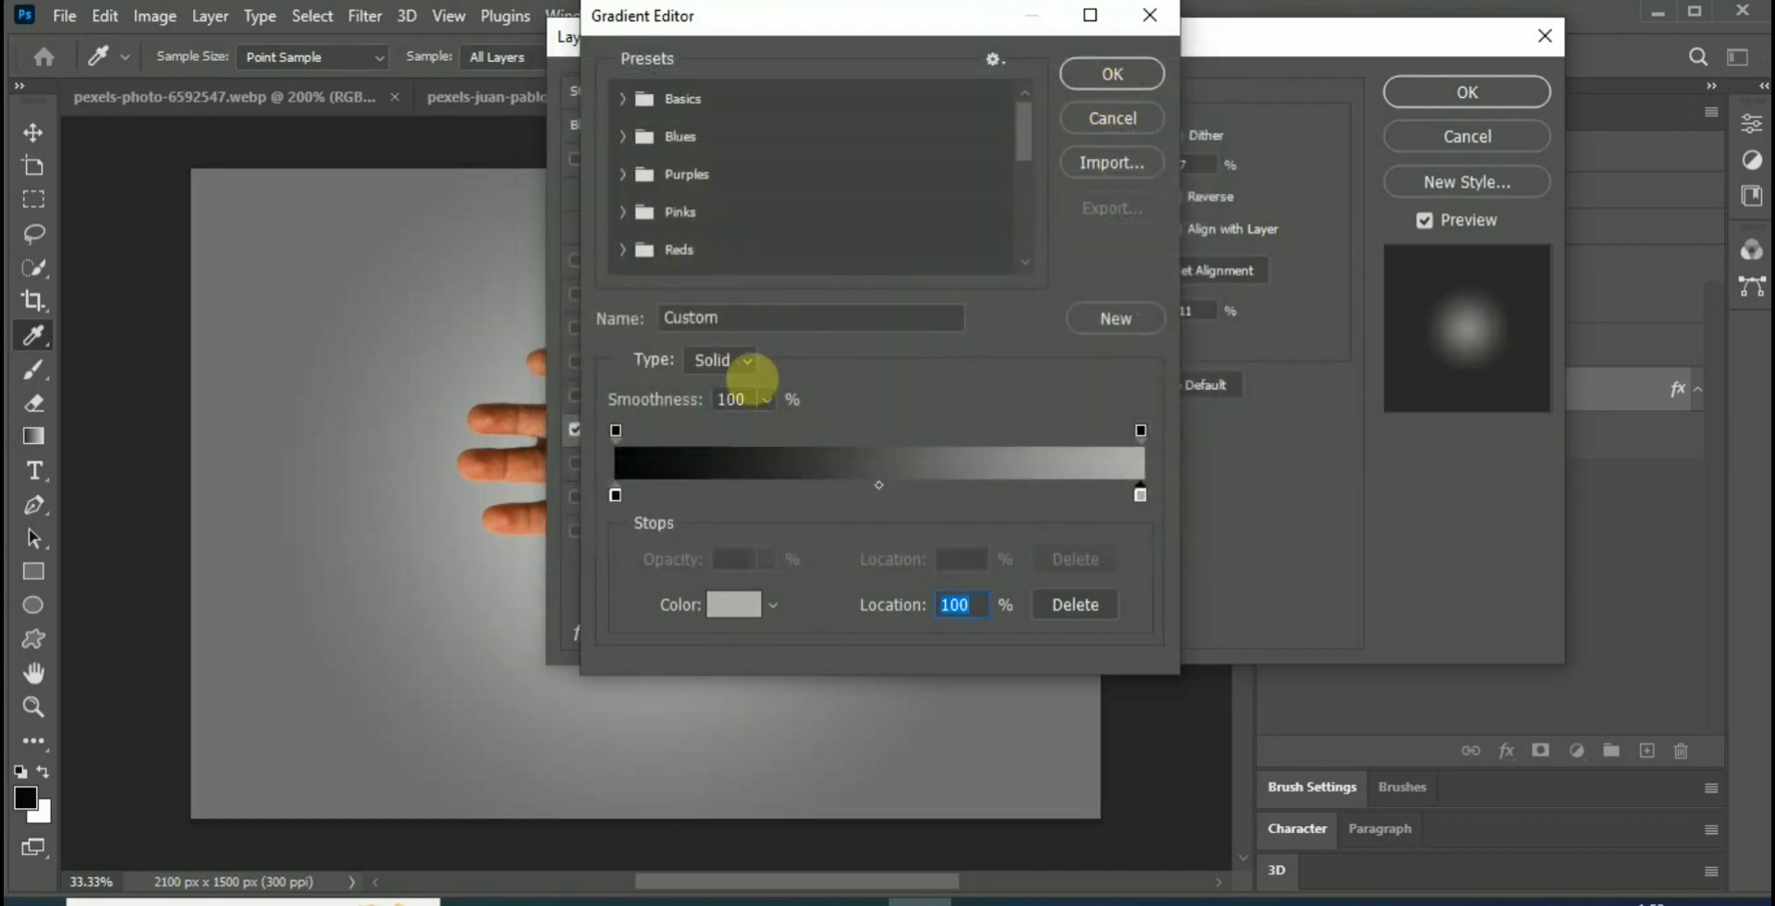
pyautogui.click(616, 429)
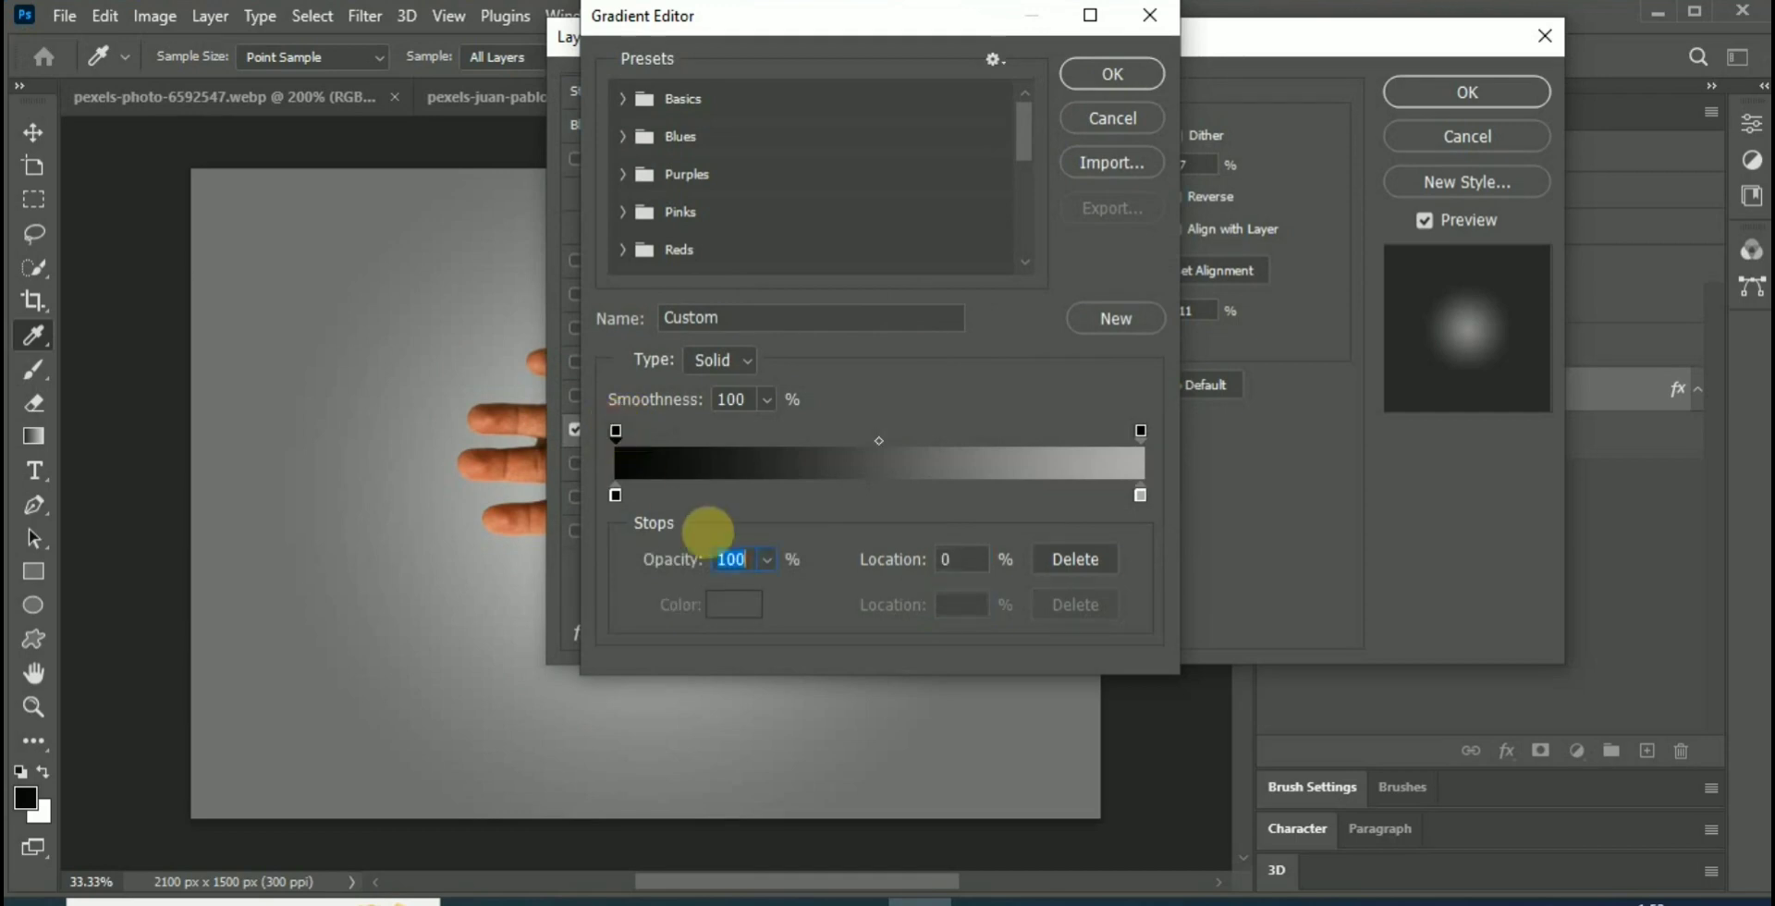
pyautogui.click(1139, 429)
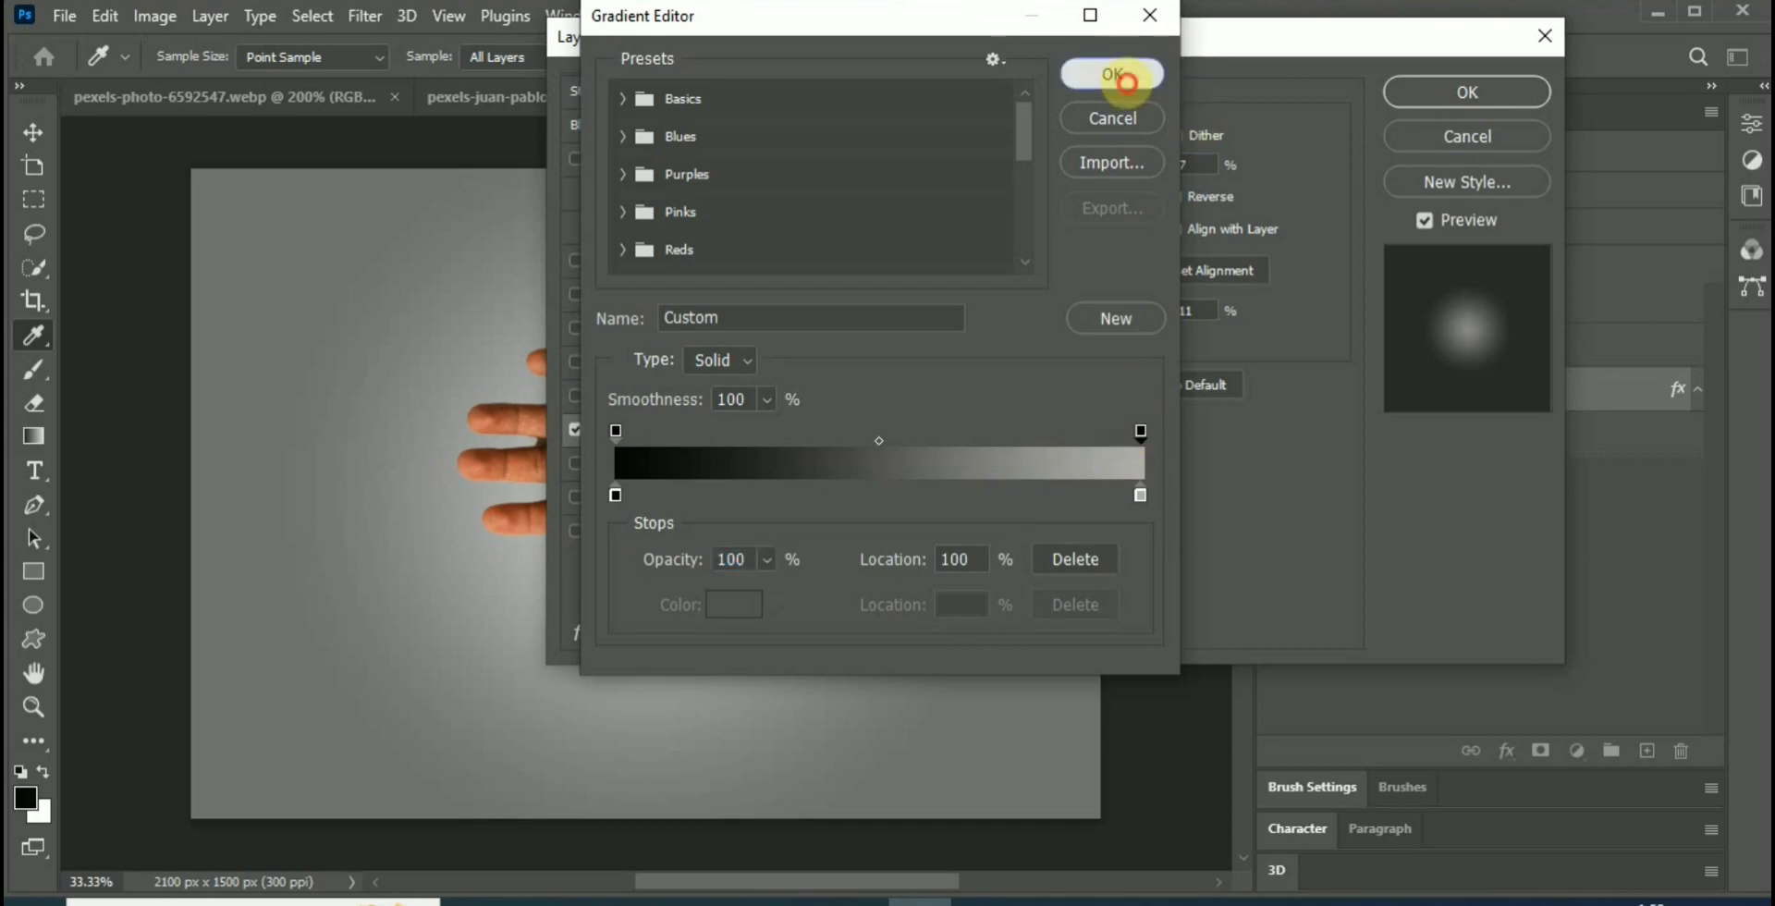
pyautogui.click(1112, 74)
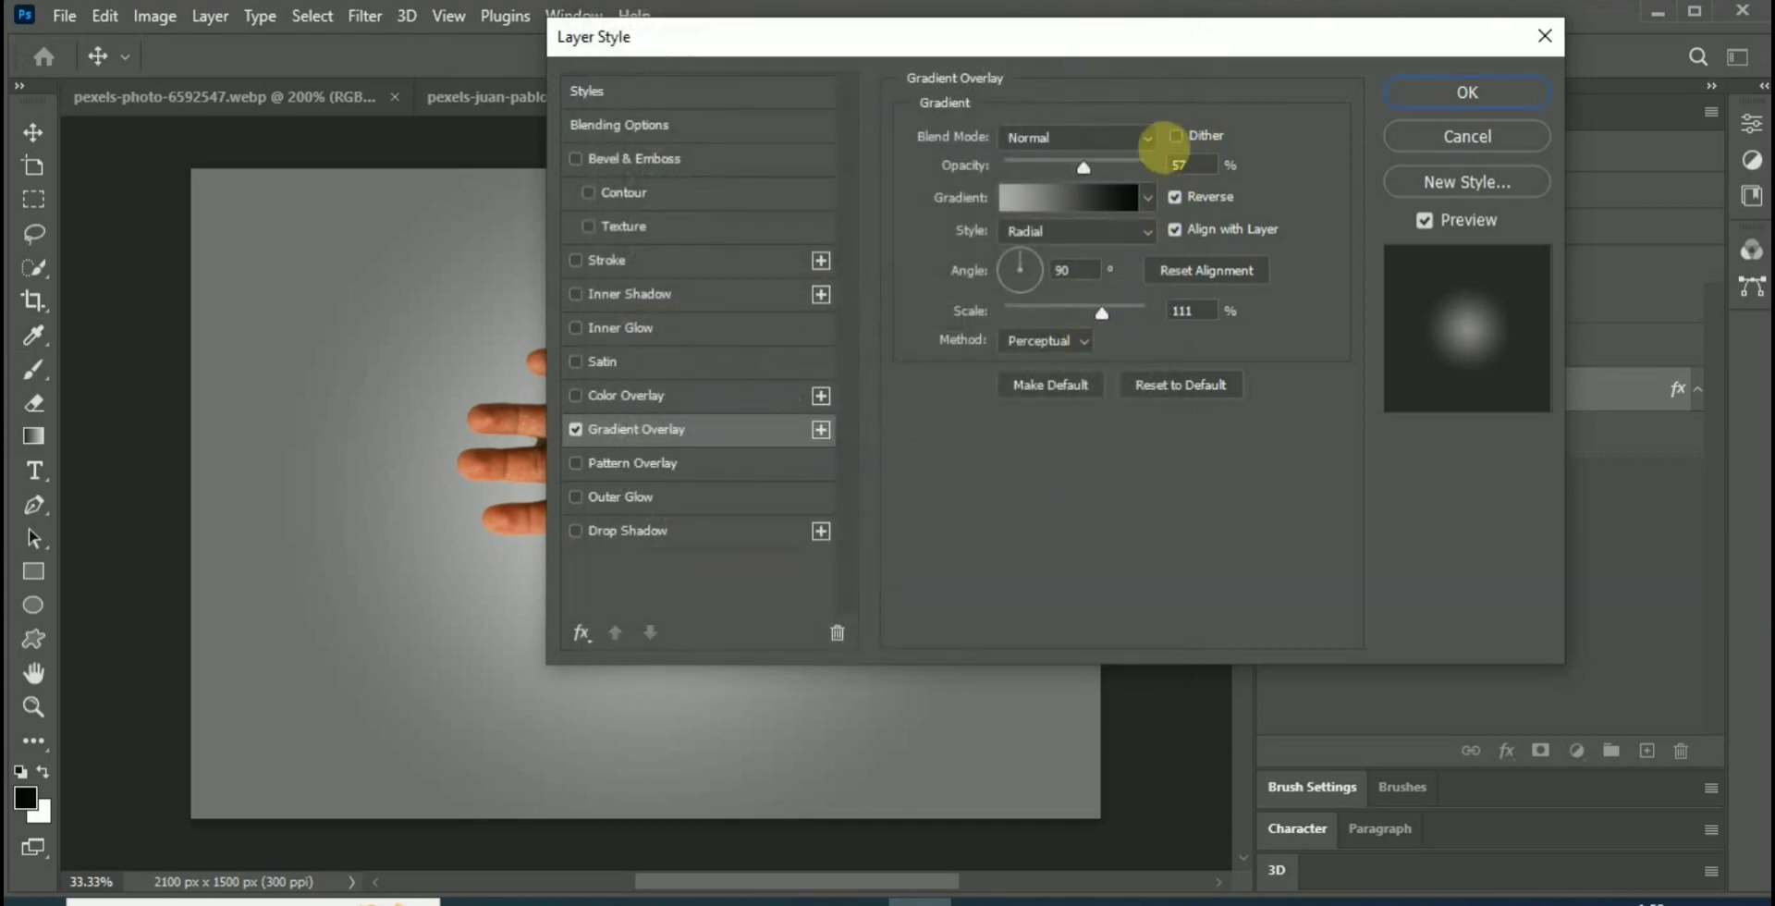
# Set the Gradient Overlay to 65% opacity with Dither and Reverse on and a 113% scale, apply it, and select Layer 2.
pyautogui.moveTo(1080, 163); pyautogui.dragTo(1096, 164)
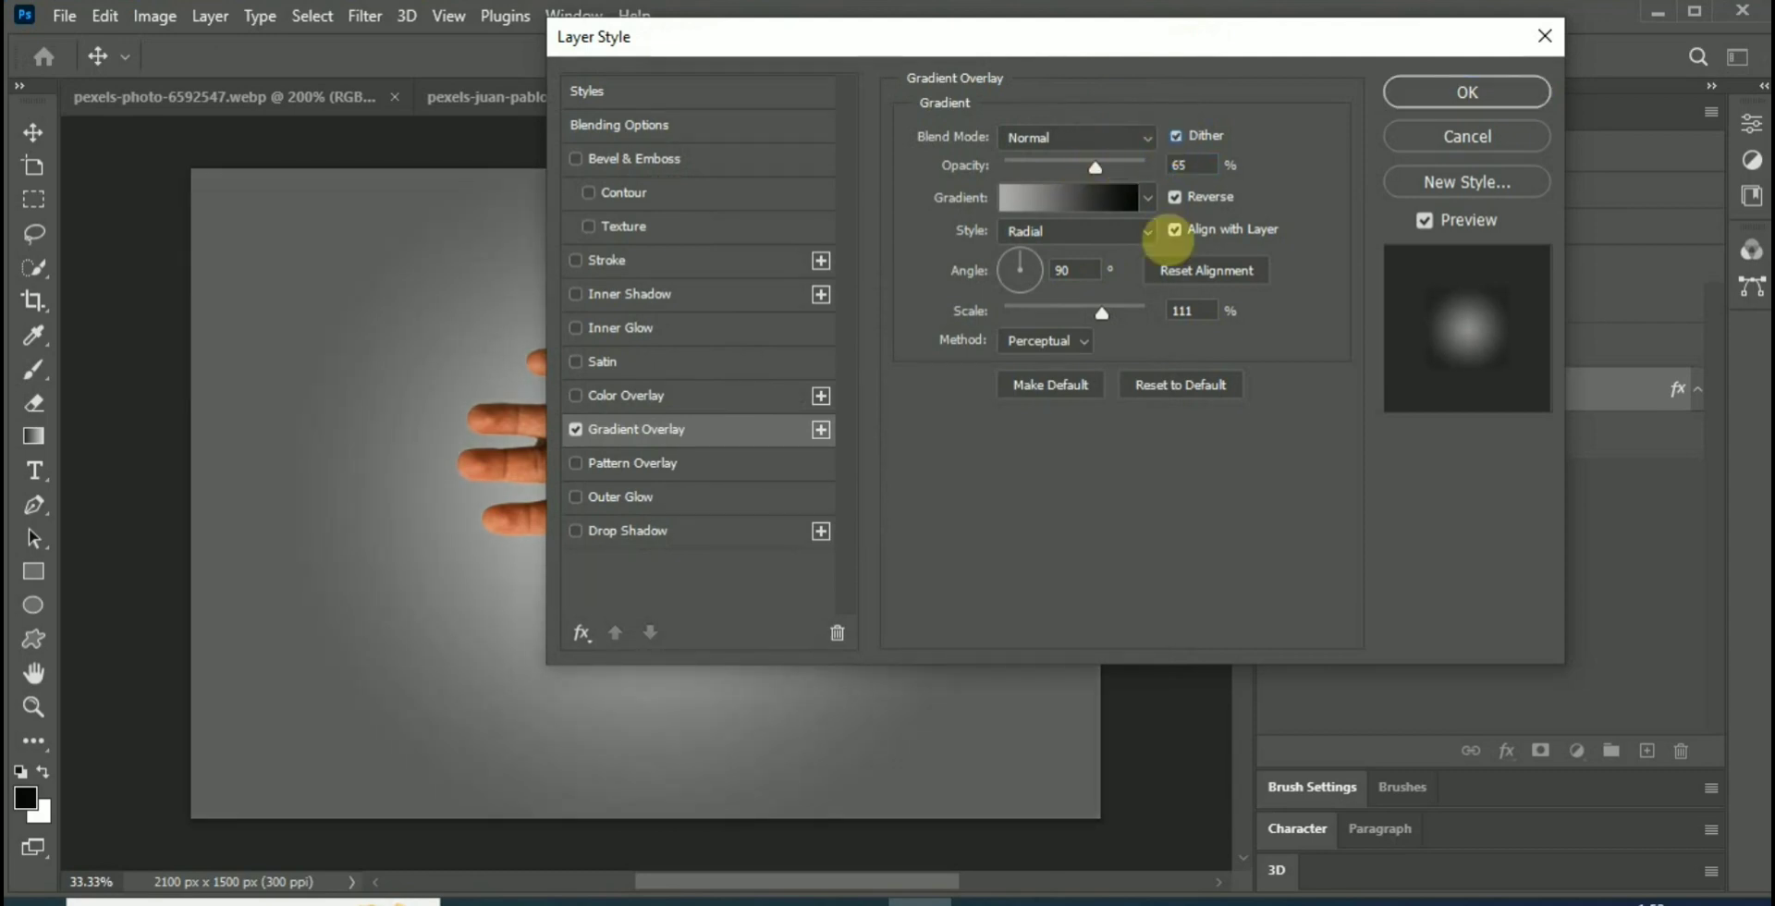
pyautogui.click(1174, 196)
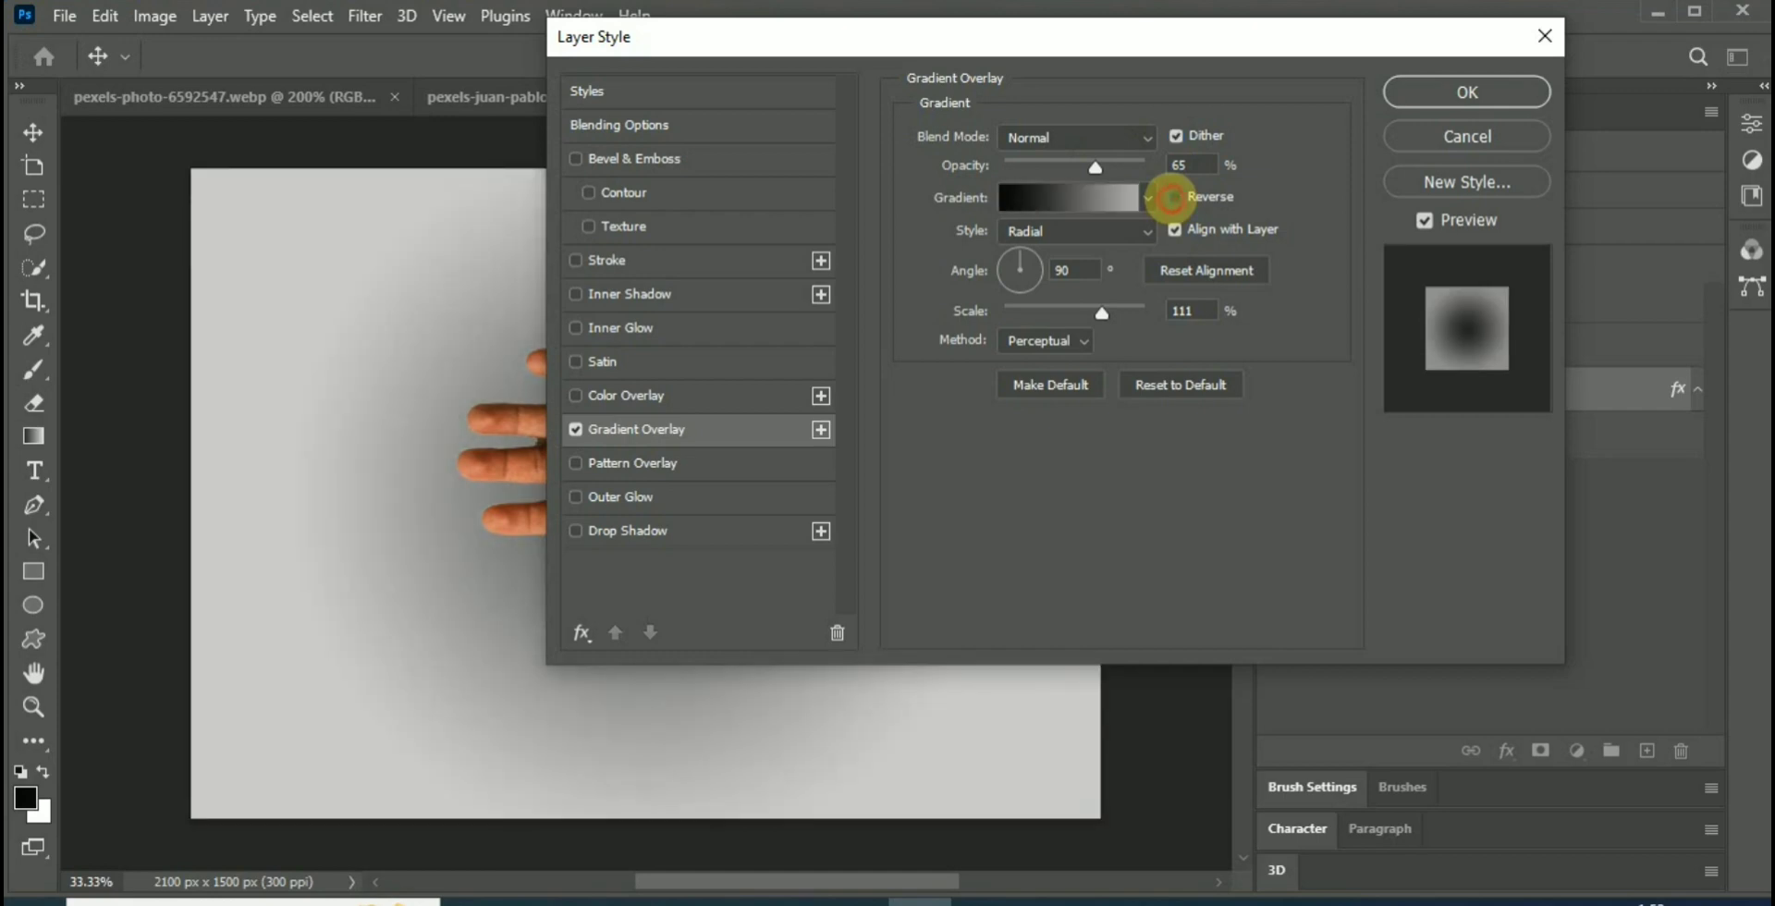
pyautogui.click(1173, 196)
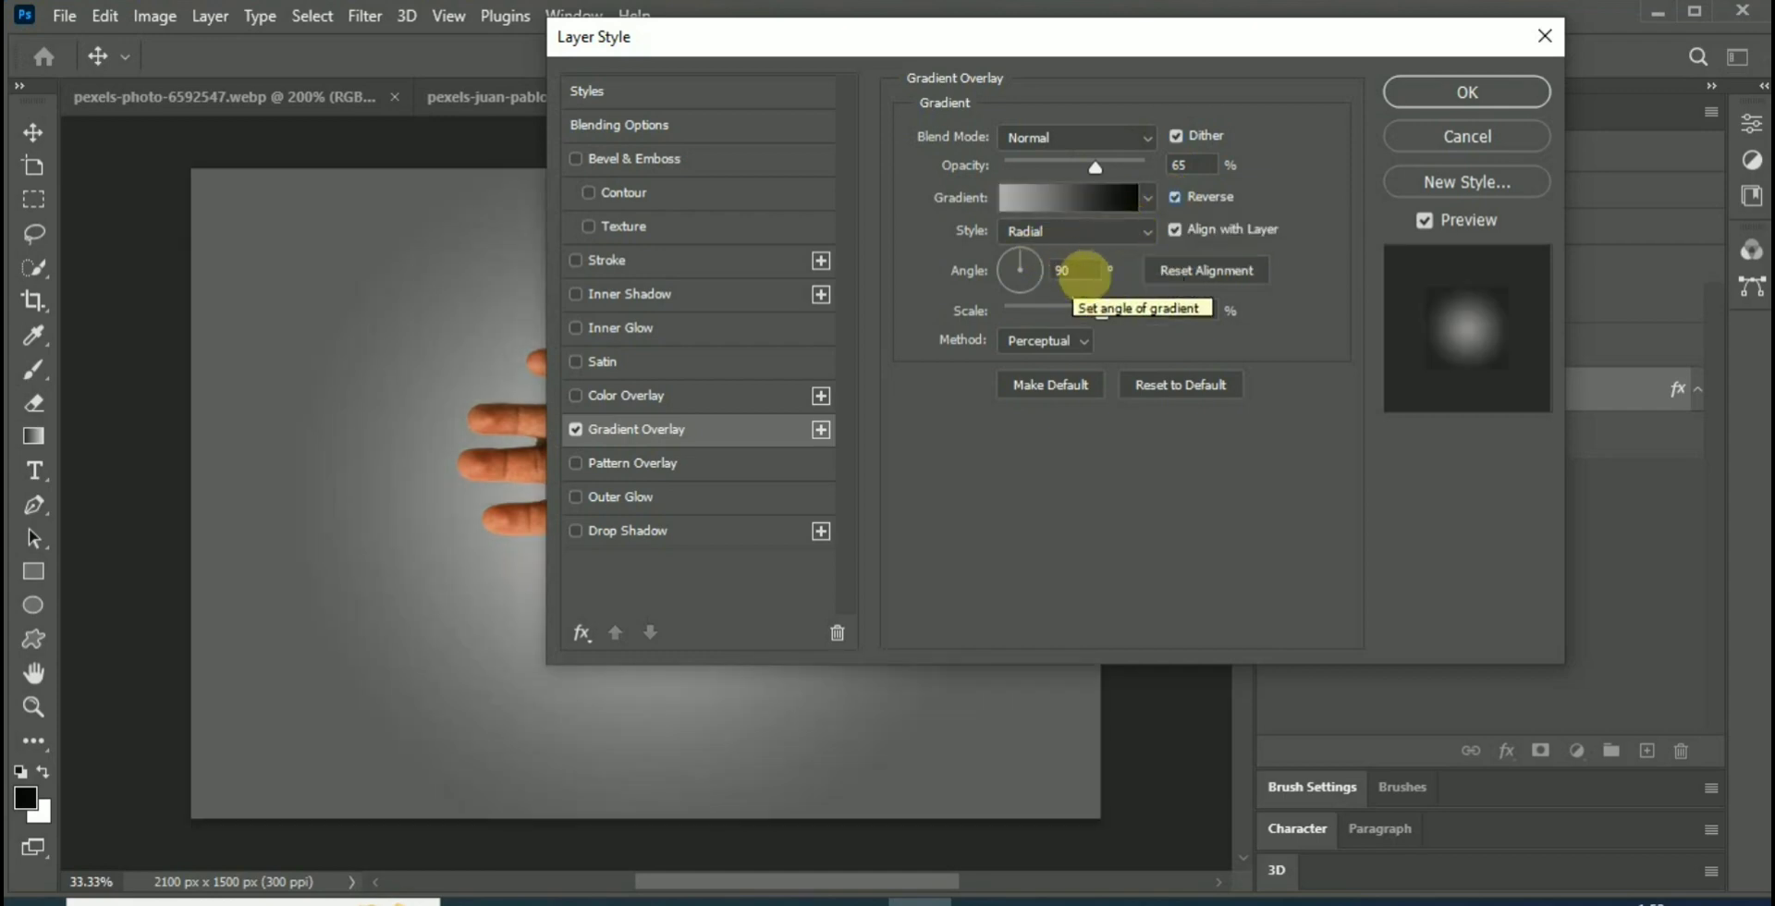
pyautogui.scroll(-1, 1108, 312)
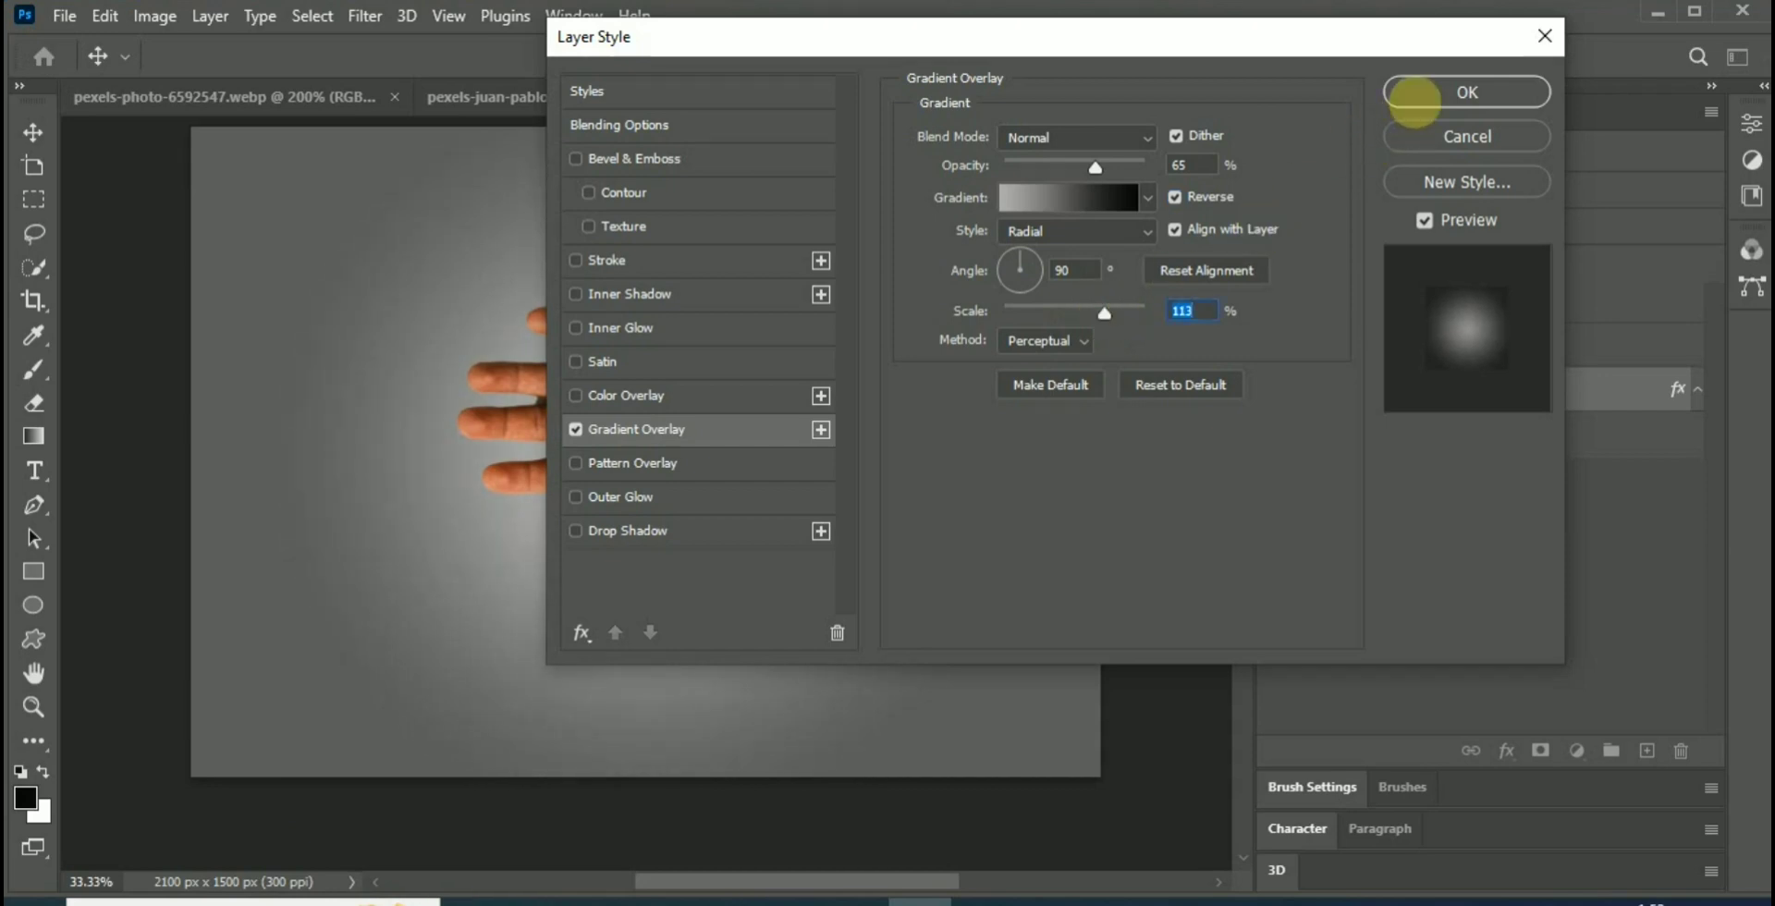
pyautogui.click(1424, 91)
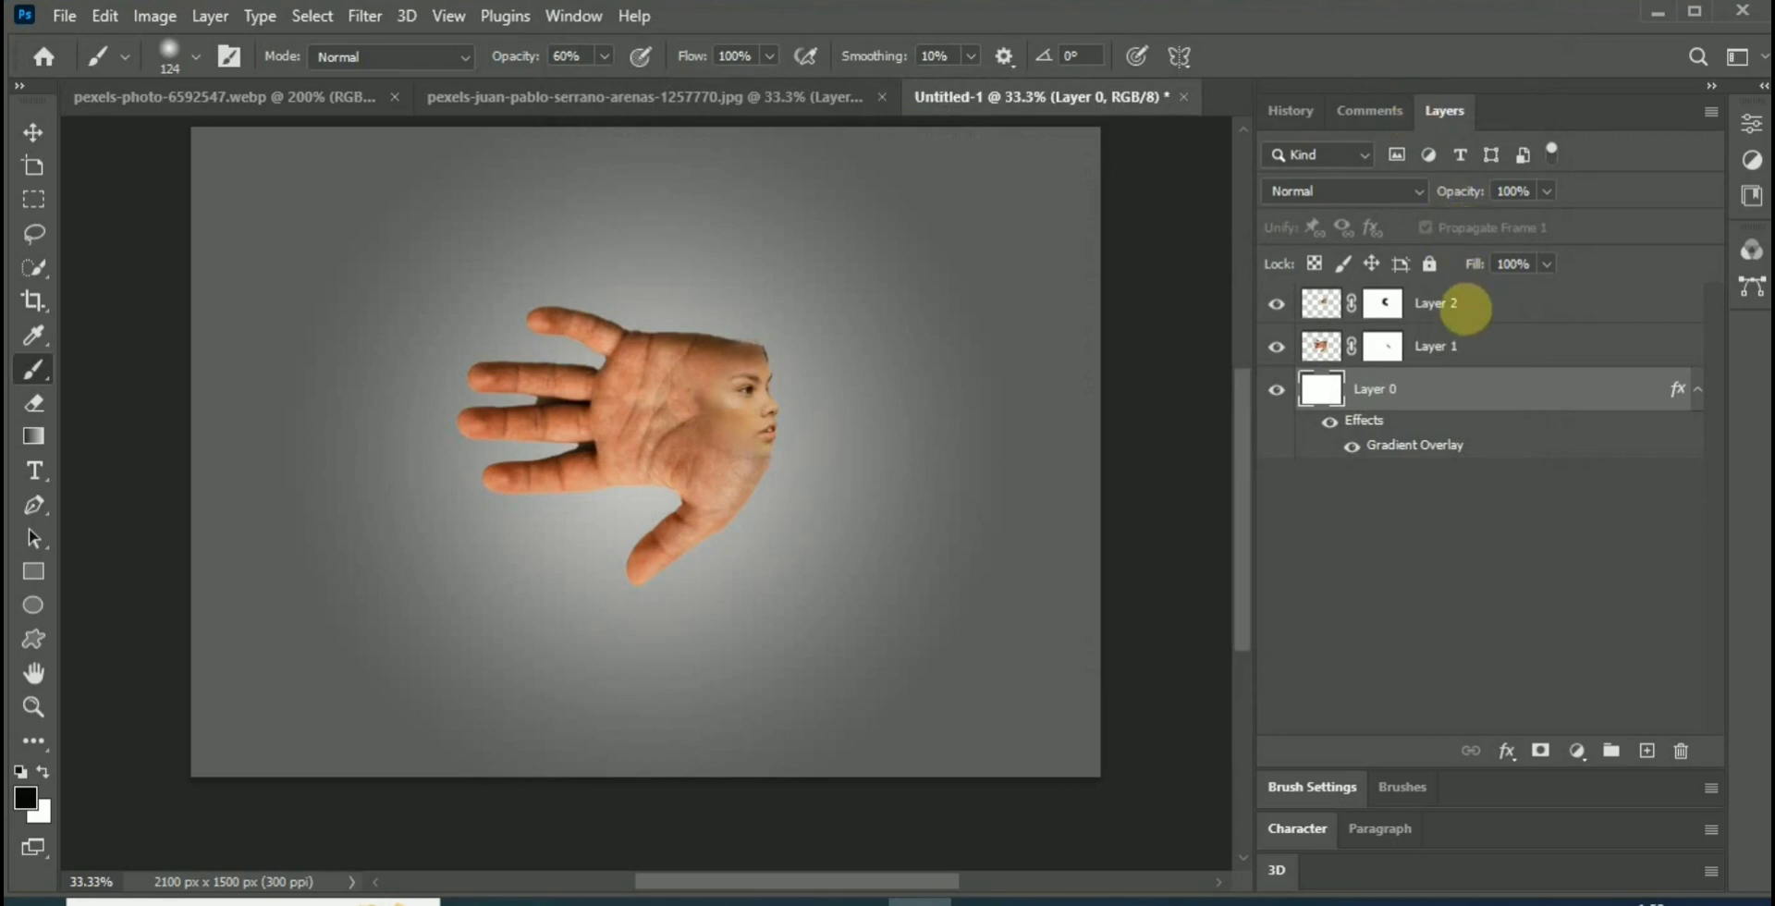
pyautogui.click(1465, 308)
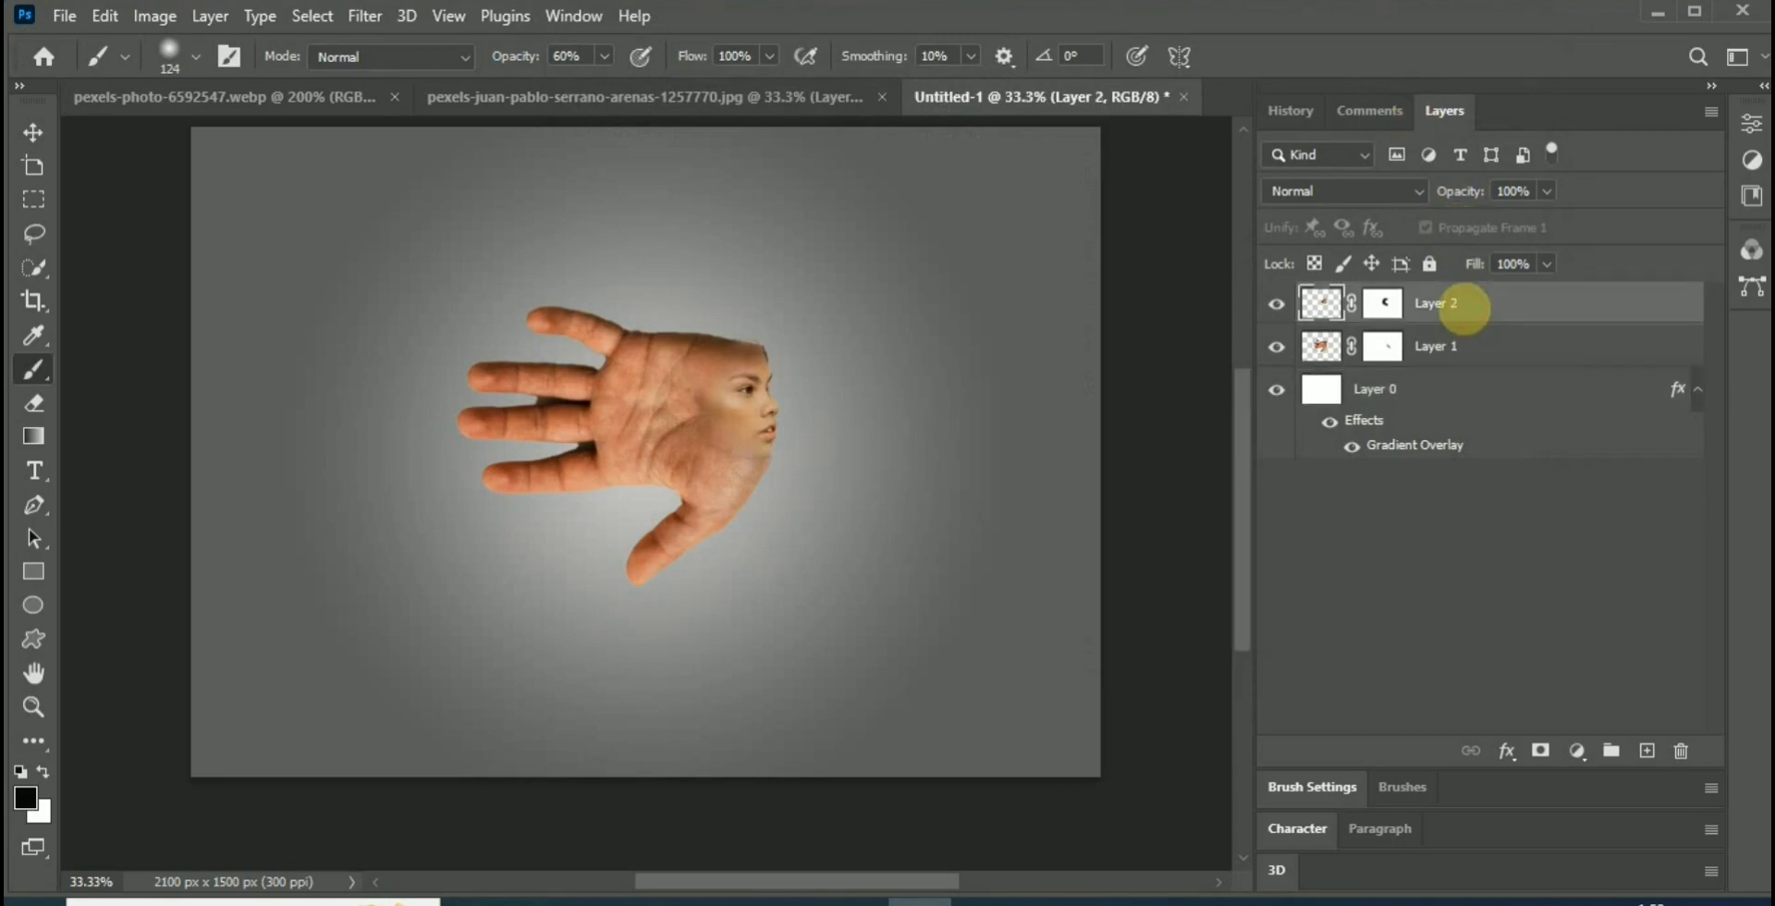